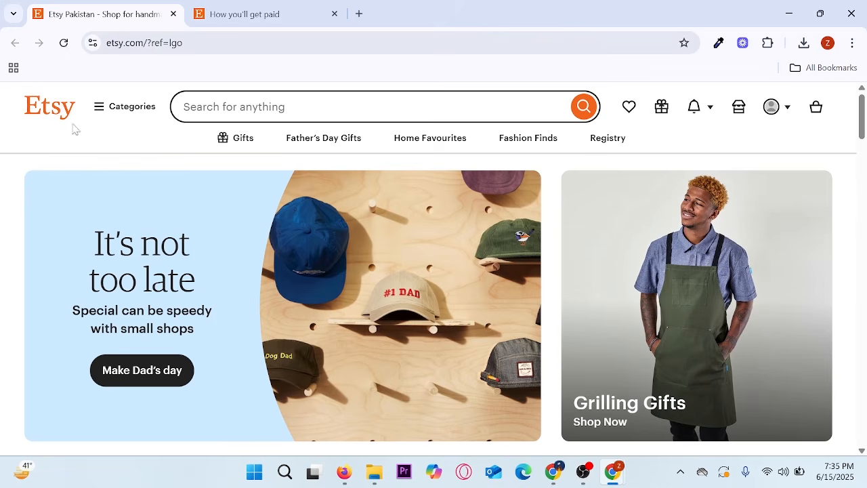
- Open Etsy's 'How you'll get paid' onboarding step and the Payoneer sign-in popup window
left_click(237, 10)
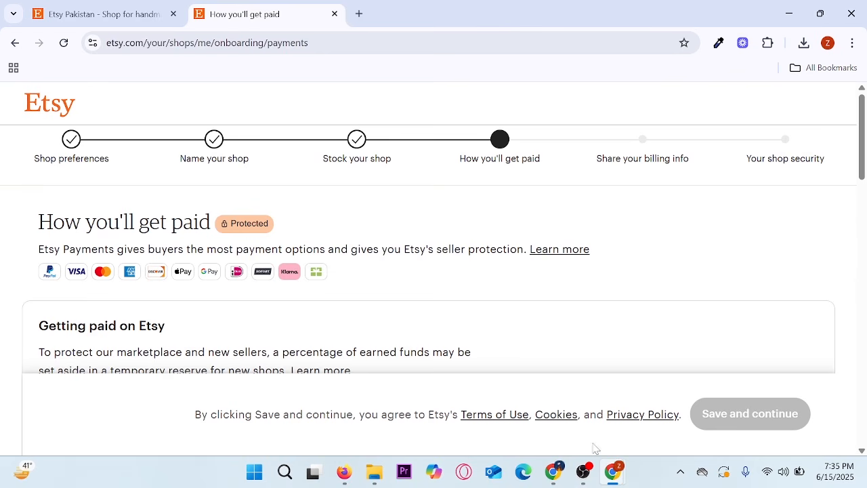
mouse_move(615, 474)
left_click(714, 400)
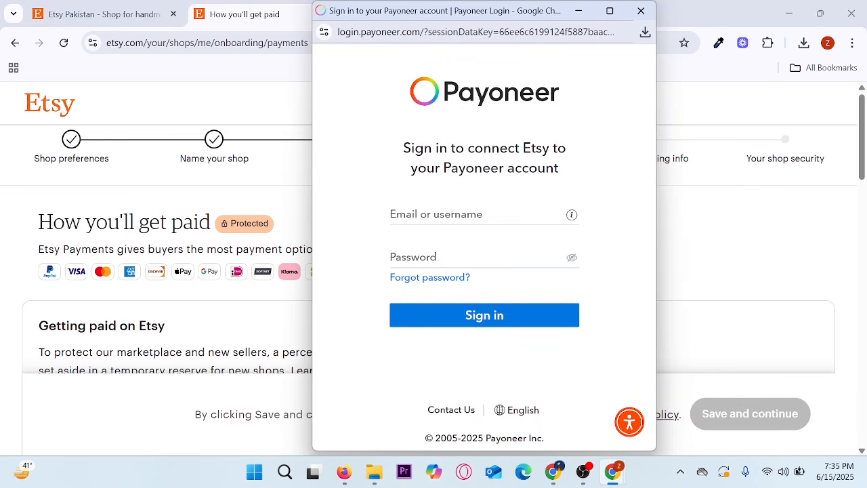
- Mark up the Payoneer heading, clear the marks, and close the Payoneer sign-in popup
mouse_move(384, 61)
left_mouse_down()
mouse_move(459, 109)
mouse_move(582, 158)
left_mouse_up()
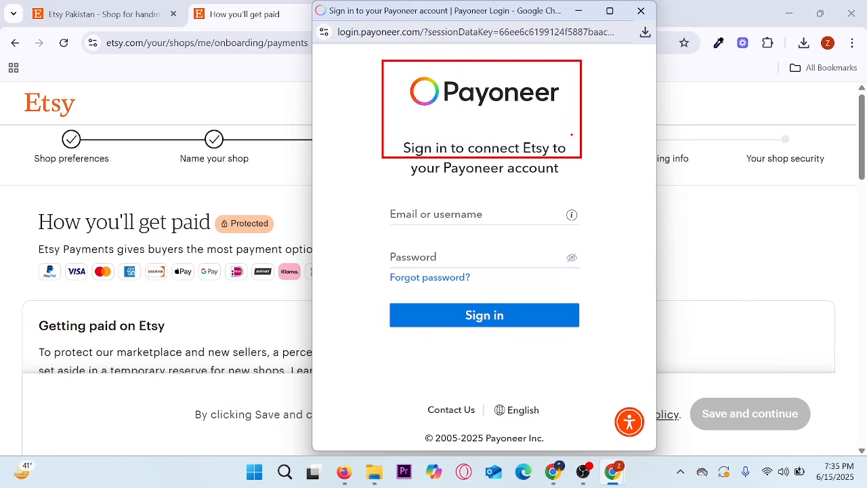
left_click_drag(568, 116, 625, 91)
key("Escape")
left_click(641, 11)
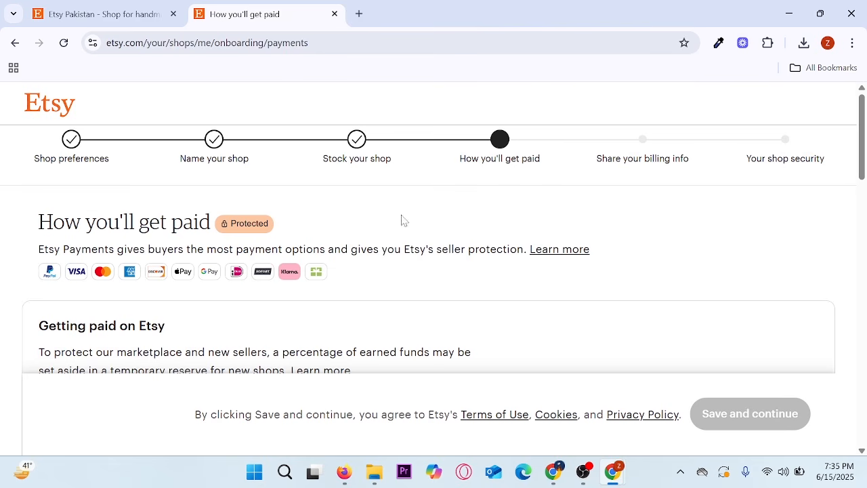
- Switch to the Chrome window showing the Gmail Etsy £24.99 sale email
left_click(553, 471)
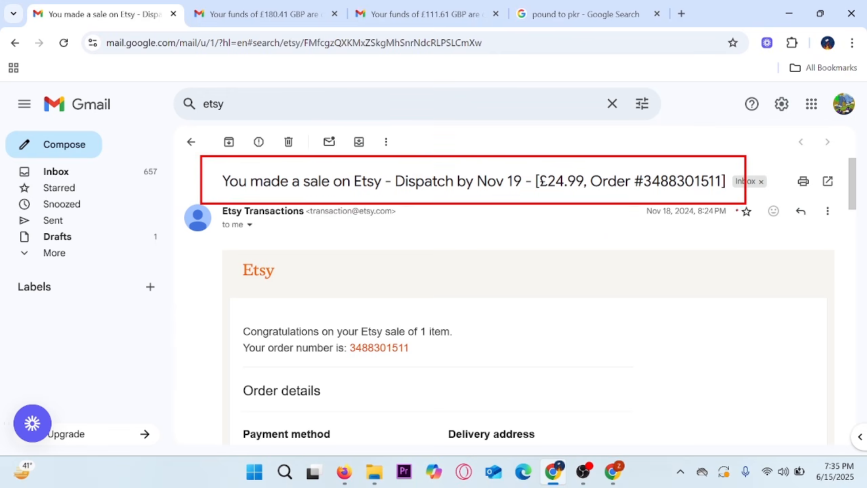
- Mark the £24.99 sale in the subject line and the congratulations text
mouse_move(561, 158)
left_mouse_down()
mouse_move(569, 169)
mouse_move(607, 137)
left_mouse_up()
key("Escape")
key("ctrl+2")
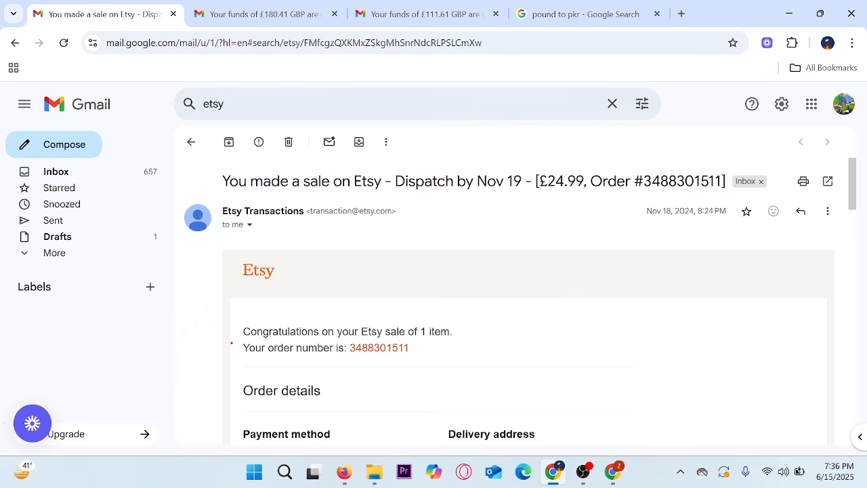
left_click_drag(239, 307, 467, 378)
left_click_drag(473, 339, 534, 317)
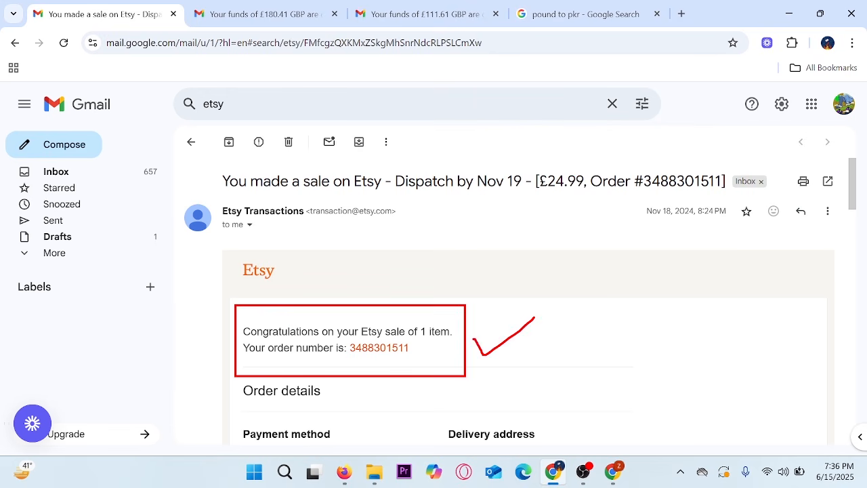
key("Escape")
- Mark the buyer's delivery address, then open the 'Your funds of £180.41' email
scroll(535, 322, "down", 2)
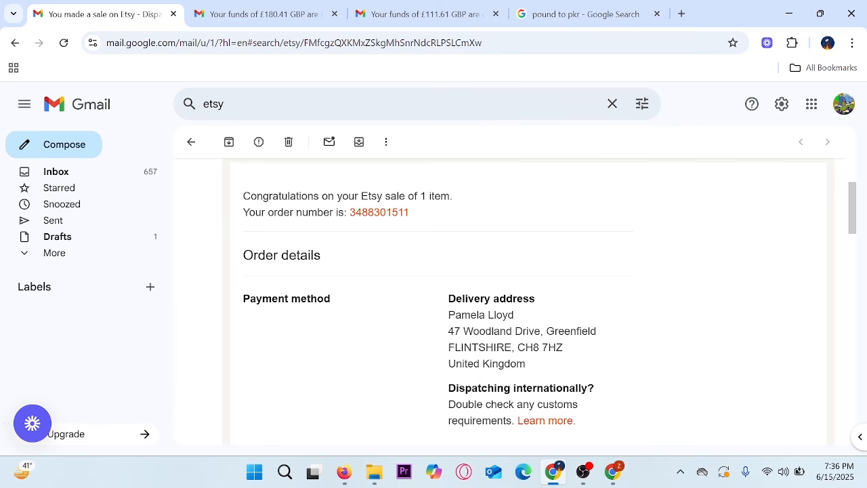
left_click_drag(423, 284, 612, 445)
left_click_drag(623, 389, 675, 353)
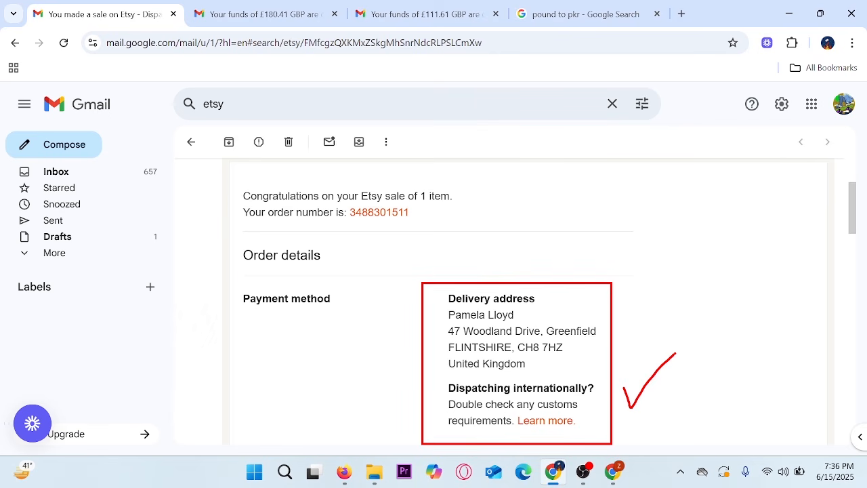
key("Escape")
scroll(676, 358, "up", 1)
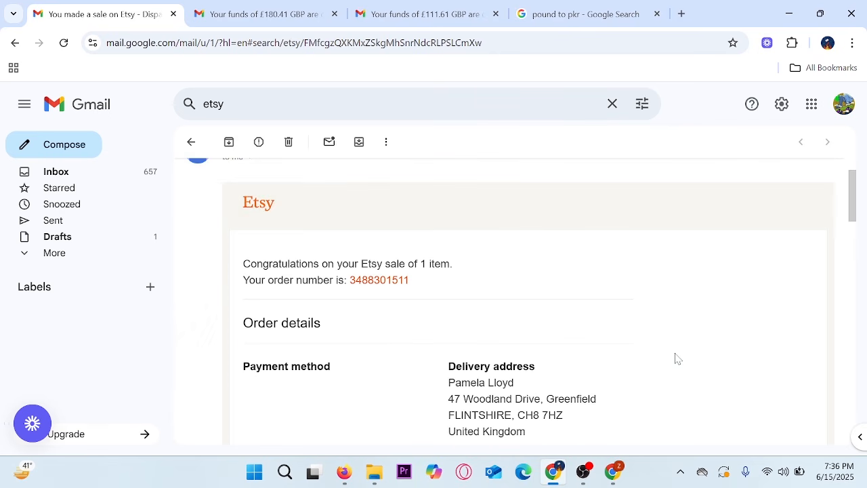
scroll(675, 358, "up", 1)
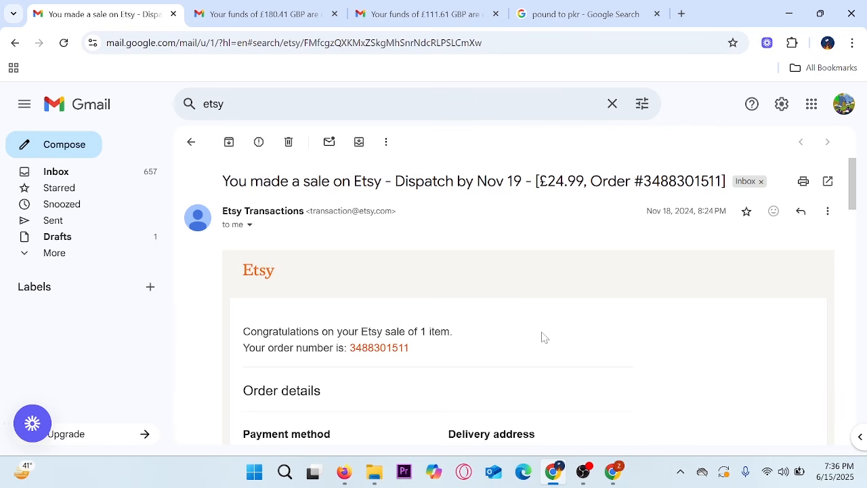
left_click(247, 10)
left_click(289, 235)
- Review the £180.41 payout email and outline its amount
scroll(291, 264, "up", 4)
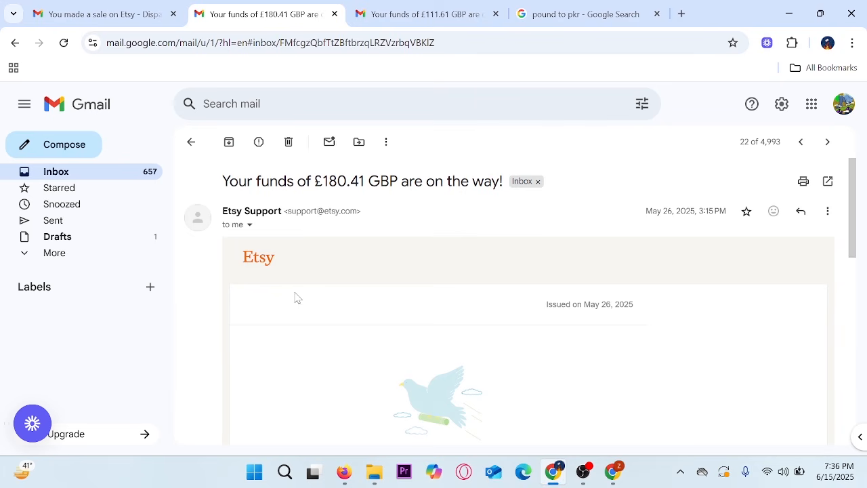
scroll(295, 298, "down", 2)
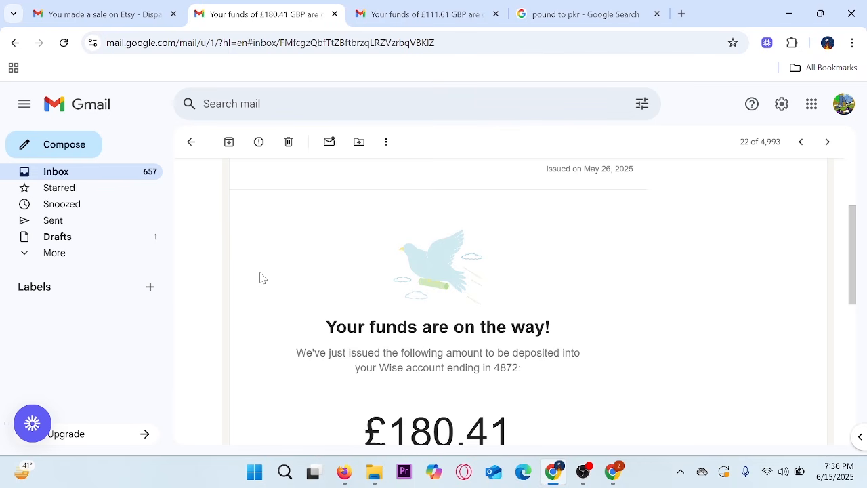
scroll(263, 278, "down", 2)
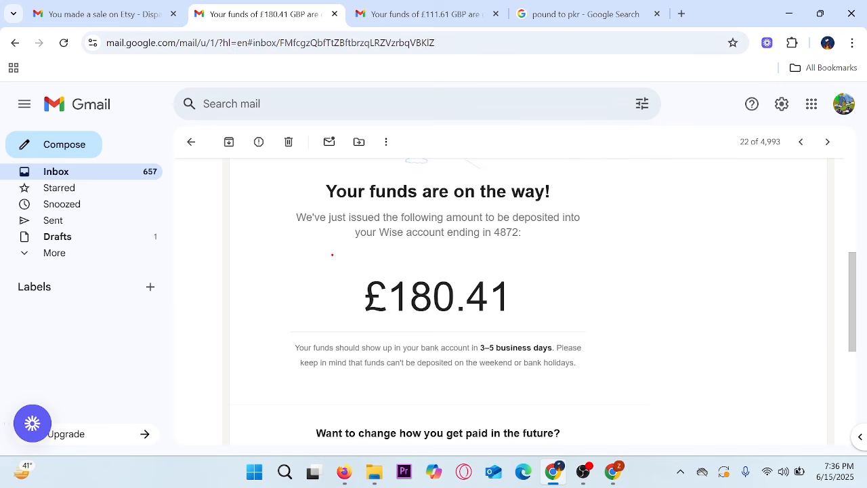
left_click_drag(317, 242, 542, 355)
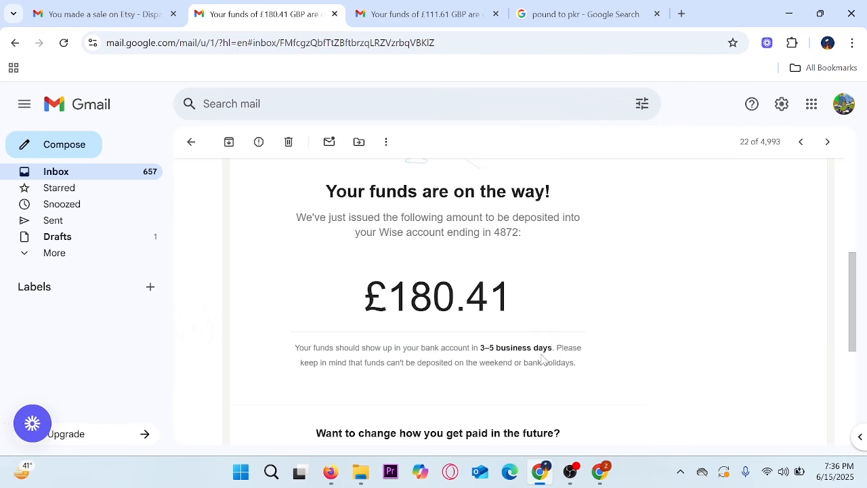
- Switch to the £111.61 funds email and outline its payout amount
left_click(420, 14)
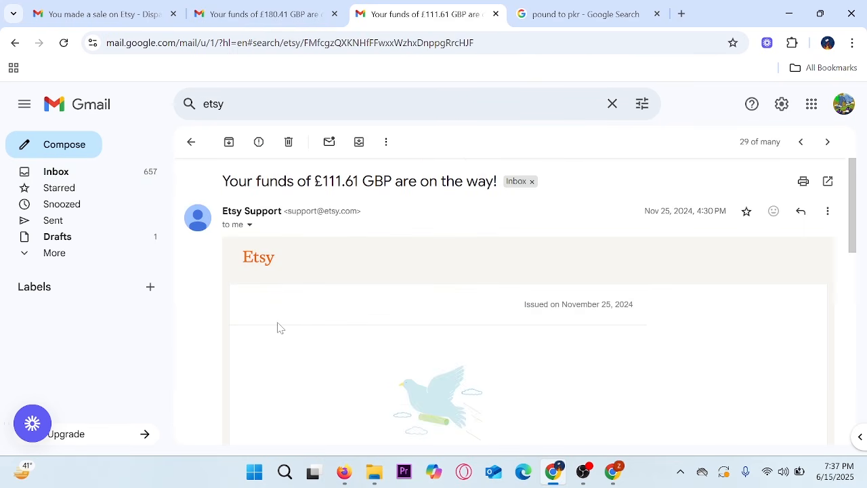
scroll(277, 327, "up", 4)
scroll(277, 328, "down", 3)
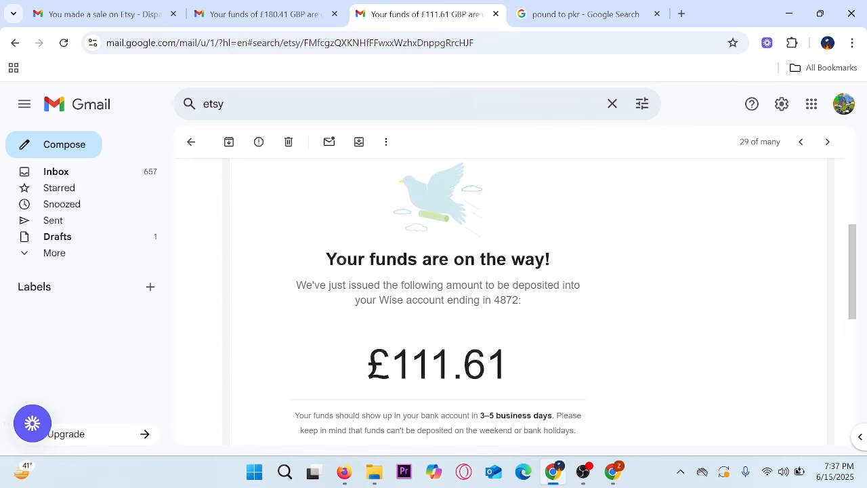
mouse_move(278, 229)
left_mouse_down()
mouse_move(426, 338)
mouse_move(563, 418)
left_mouse_up()
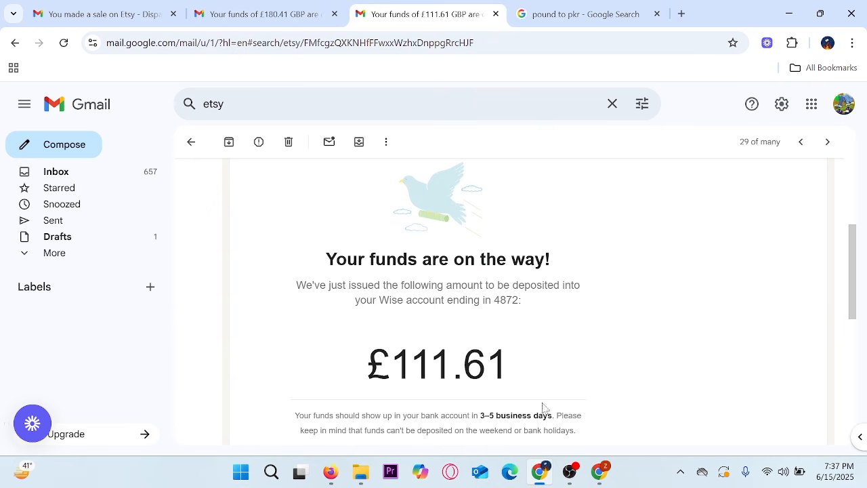
- Return to the £180.41 email, select 180, and view the pound-to-PKR conversion
left_click(269, 13)
scroll(536, 318, "up", 5)
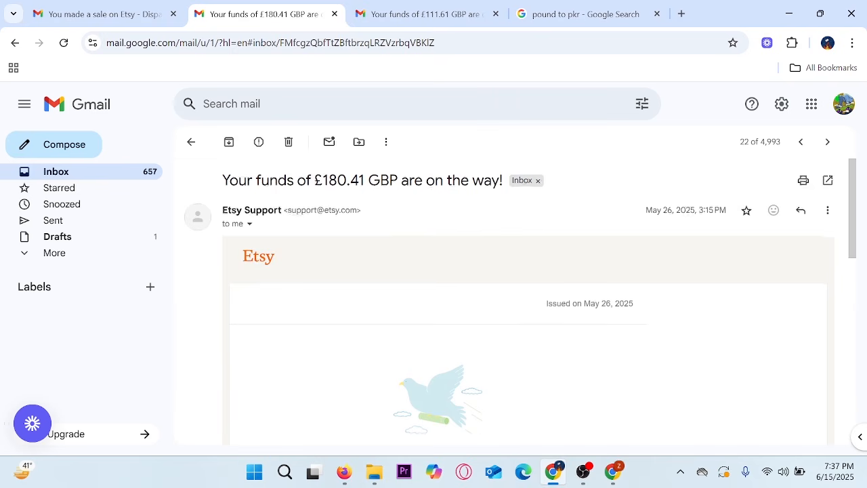
scroll(520, 330, "down", 5)
scroll(519, 330, "down", 1)
left_click_drag(388, 230, 455, 231)
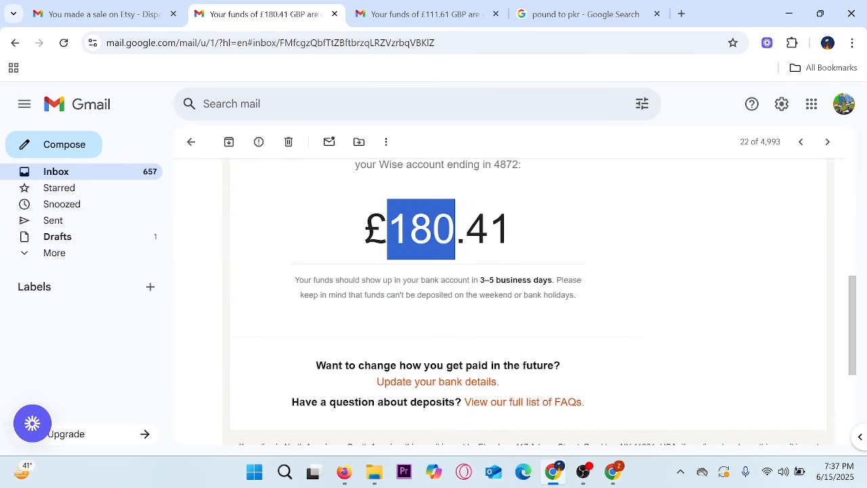
left_click(579, 14)
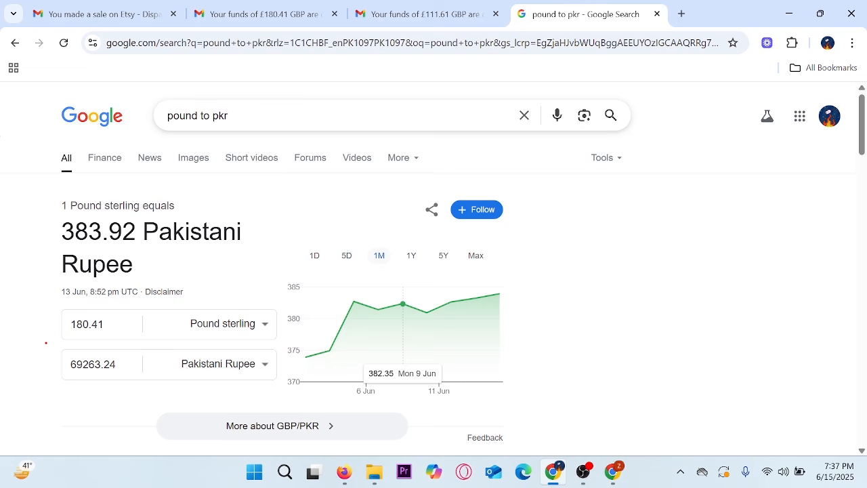
- Mark the 69263.24 Pakistani Rupee result, then switch to the Ecomreels YouTube playlists window
left_click_drag(43, 339, 156, 407)
left_click_drag(127, 355, 206, 331)
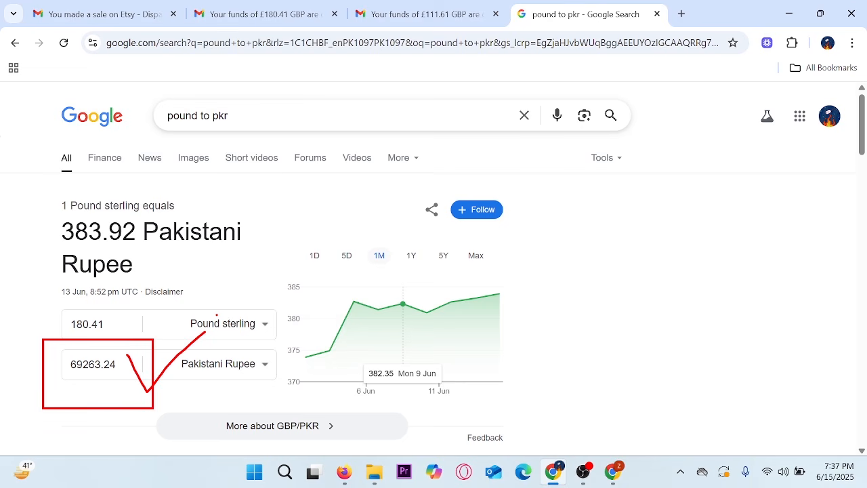
key("Escape")
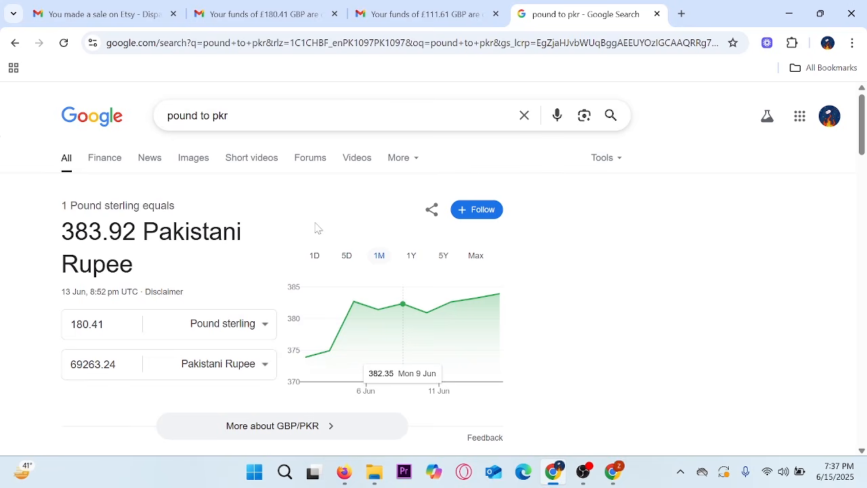
left_click(102, 13)
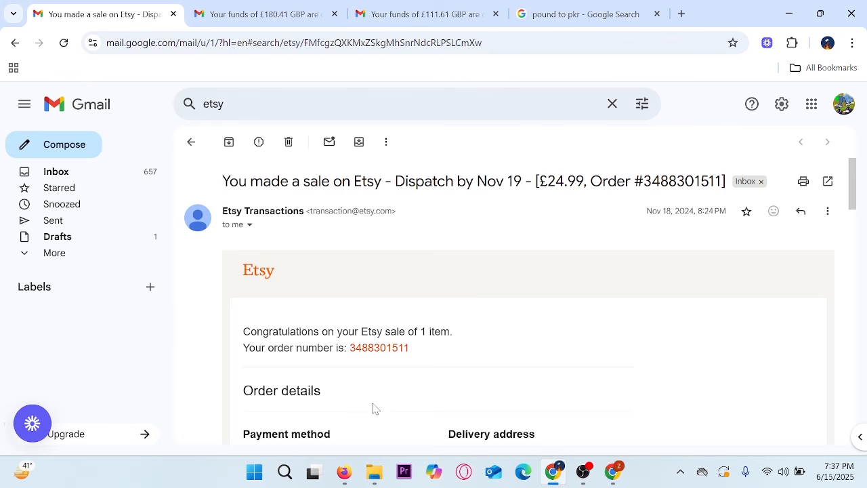
left_click(345, 472)
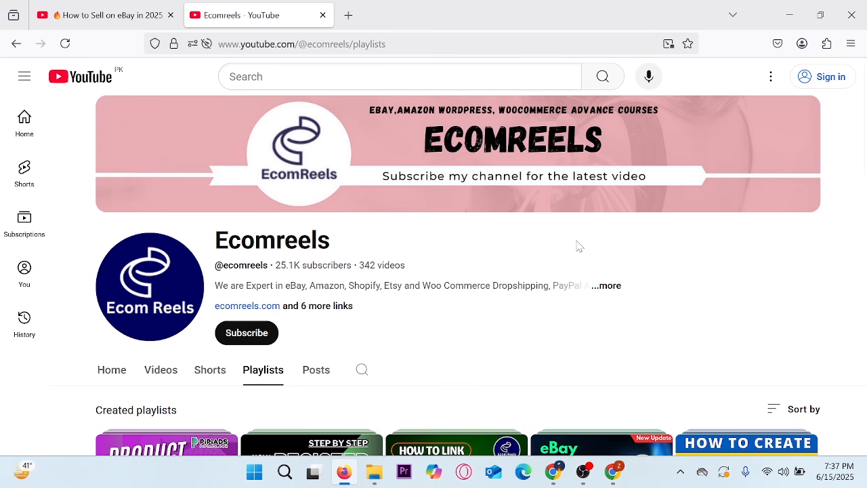
scroll(580, 246, "down", 2)
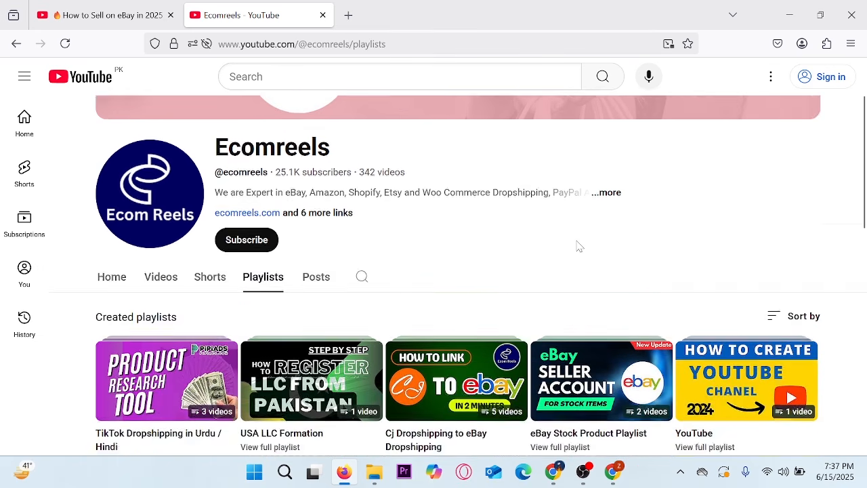
scroll(576, 225, "down", 2)
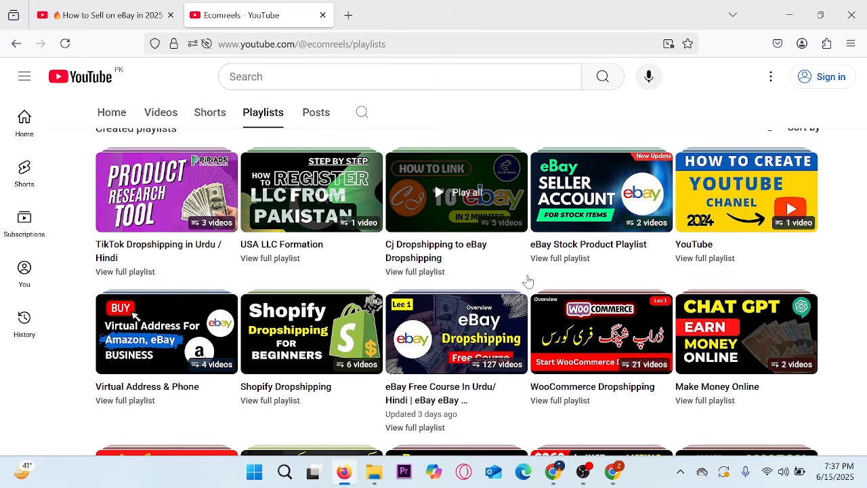
scroll(528, 280, "down", 5)
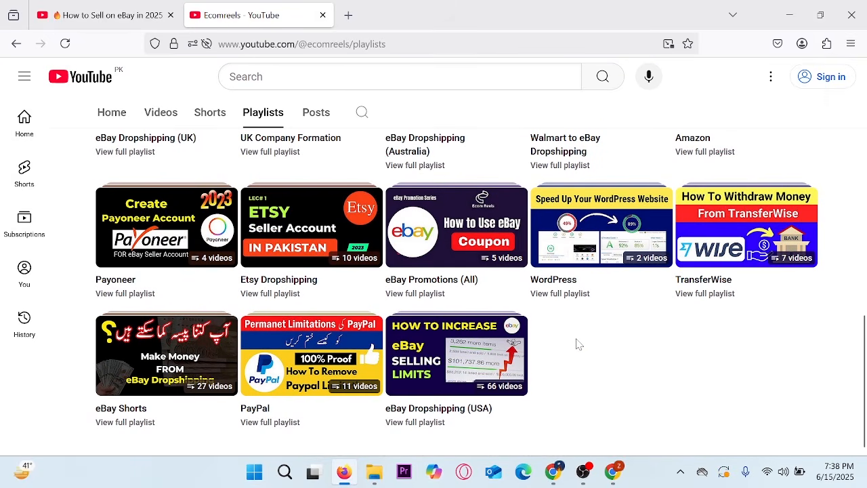
scroll(576, 345, "up", 10)
scroll(576, 344, "down", 2)
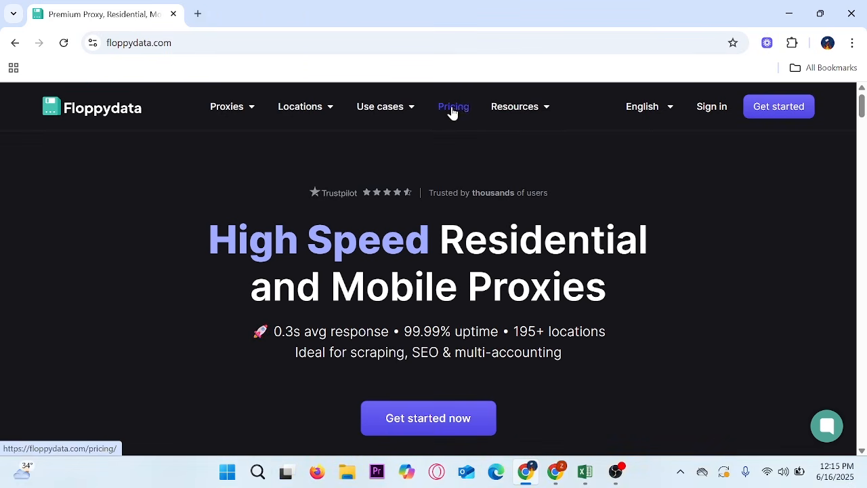
- Open Floppydata's pricing page in a new tab and highlight the per-GB proxy prices
right_click(452, 111)
left_click(474, 126)
left_click(238, 6)
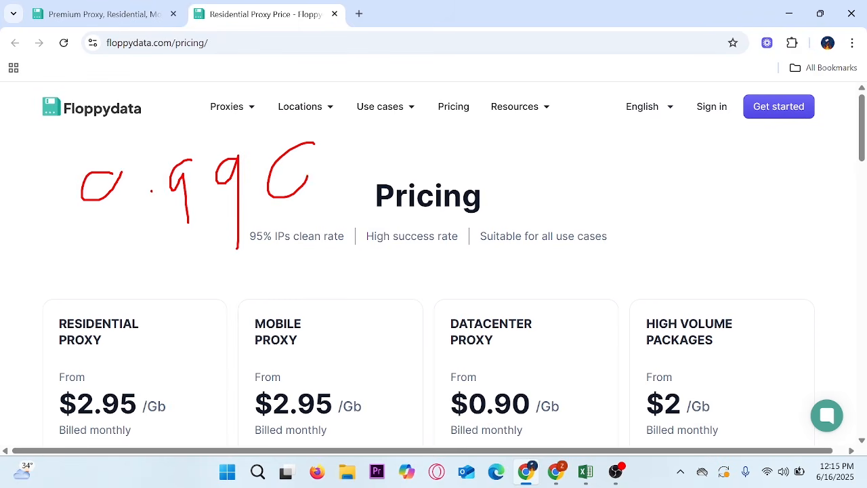
scroll(303, 220, "down", 2)
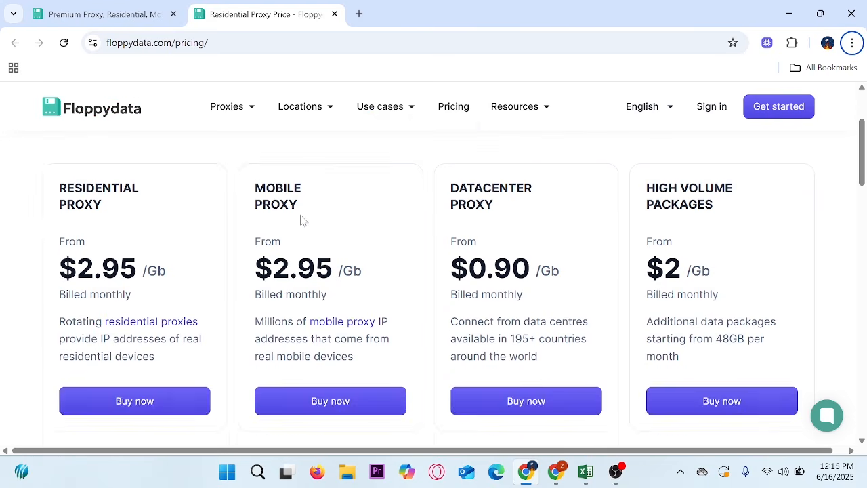
scroll(303, 221, "up", 1)
left_click_drag(16, 210, 805, 430)
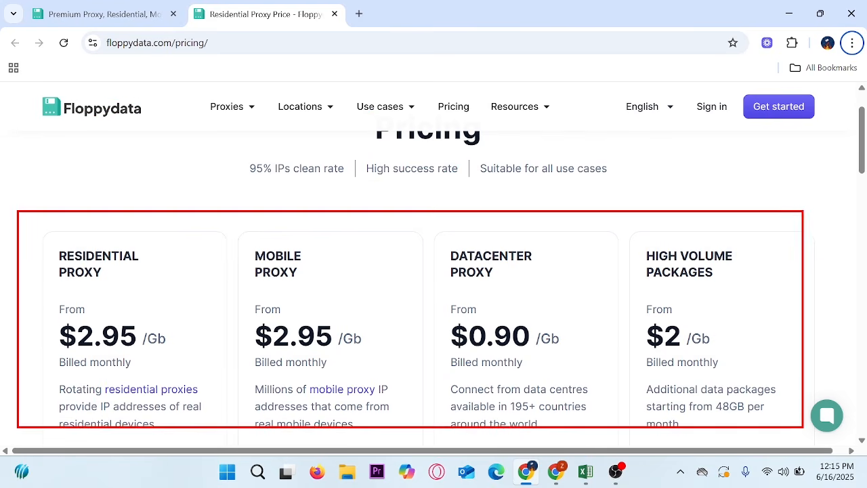
- Scroll through the pricing FAQ section, highlighting the questions and answers
scroll(453, 362, "down", 3)
scroll(453, 363, "down", 6)
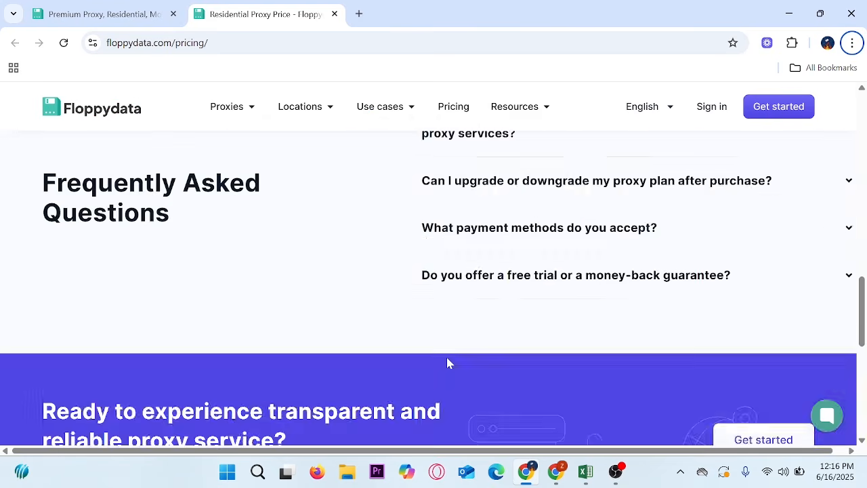
scroll(447, 360, "up", 6)
scroll(447, 360, "down", 1)
scroll(434, 285, "down", 7)
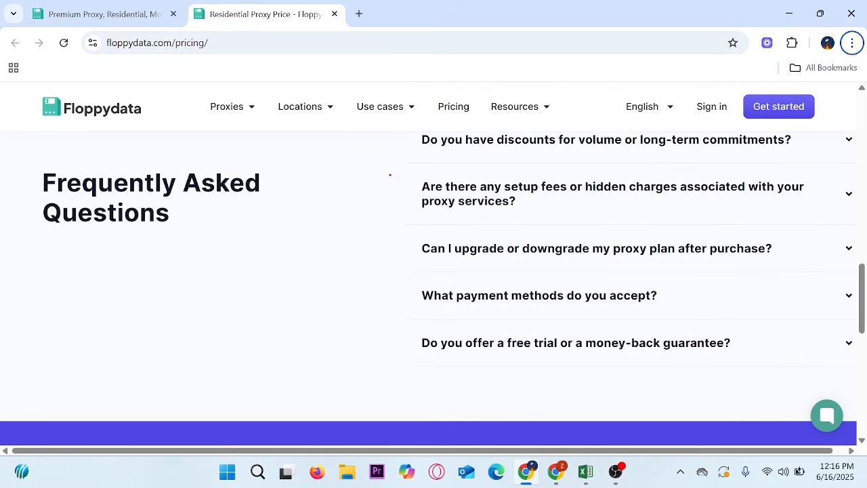
left_click_drag(384, 133, 738, 387)
scroll(443, 378, "up", 6)
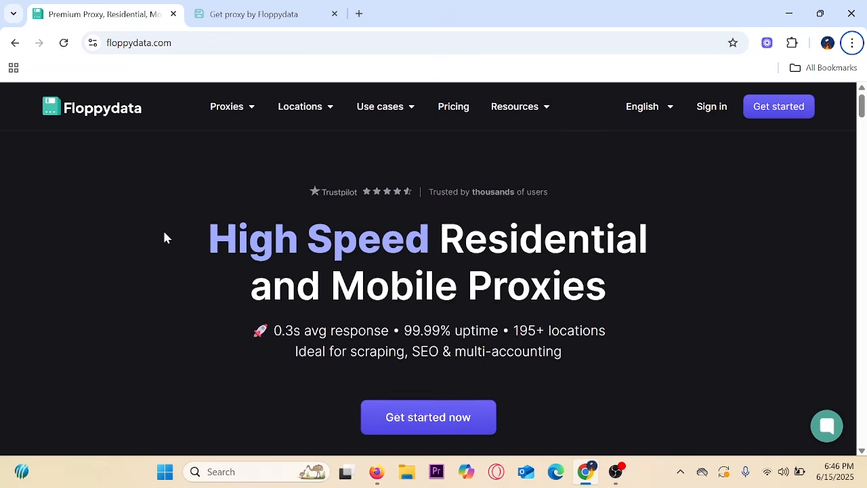
scroll(168, 282, "down", 5)
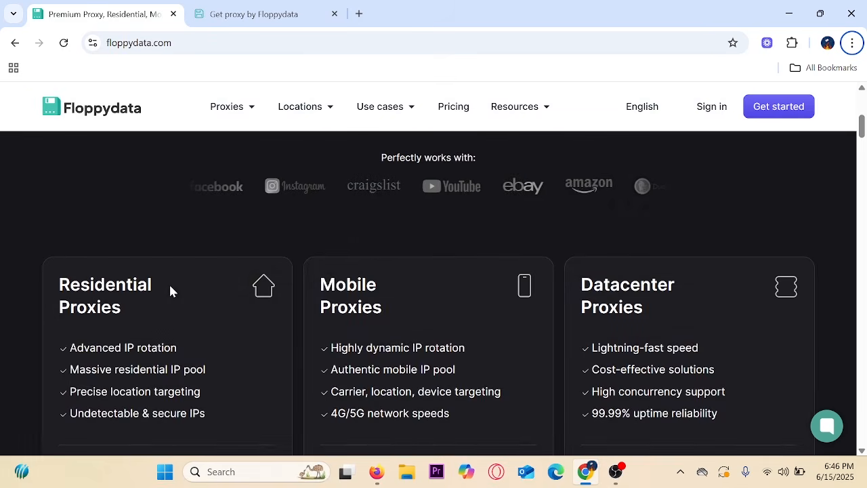
scroll(170, 290, "up", 5)
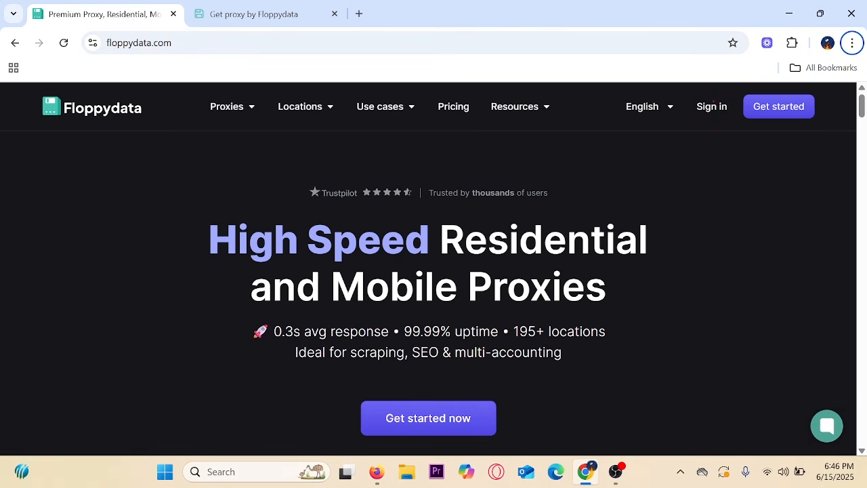
left_click_drag(676, 86, 822, 142)
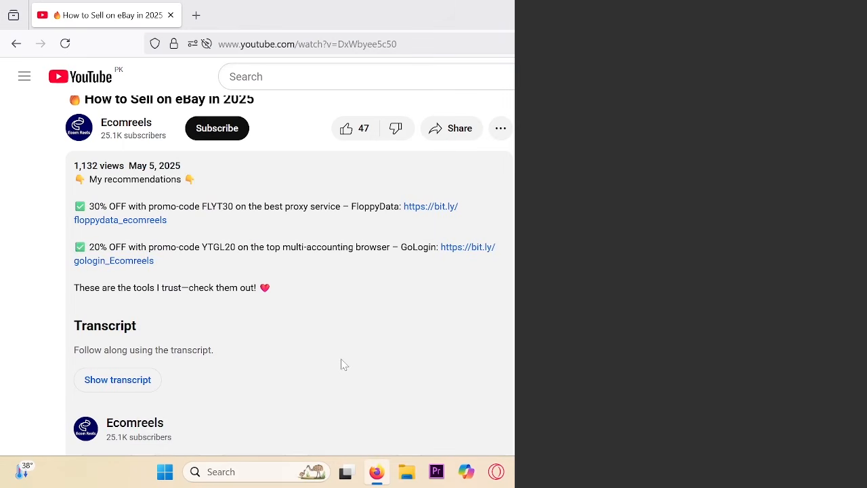
- Highlight the description's 30% OFF Floppydata FLYT30 promo line
mouse_move(51, 187)
left_mouse_down()
mouse_move(393, 237)
mouse_move(489, 238)
left_mouse_up()
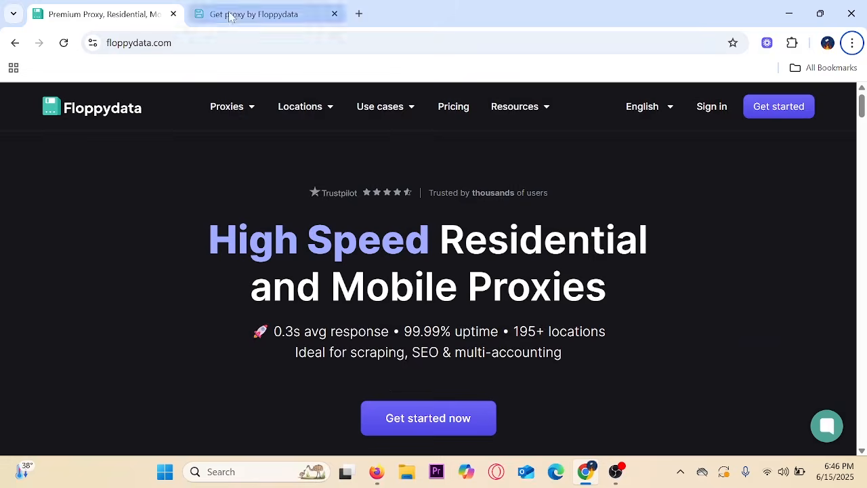
- Open the Floppydata account dashboard and mark the 2.0 GB residential data and proxy pools
left_click(231, 16)
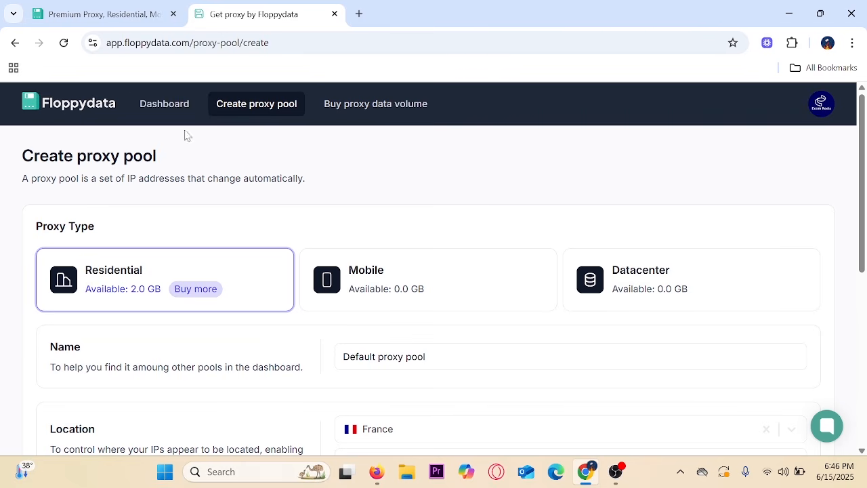
left_click(167, 109)
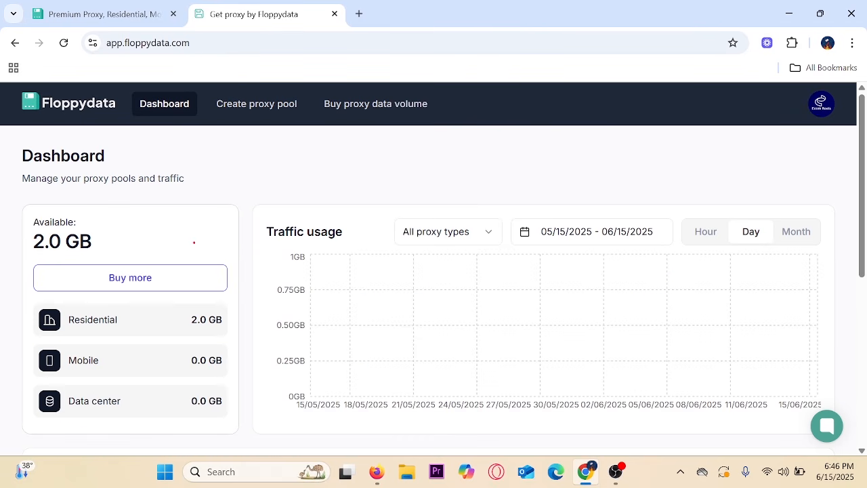
mouse_move(6, 189)
left_mouse_down()
mouse_move(129, 354)
mouse_move(265, 465)
mouse_move(271, 455)
left_mouse_up()
left_click_drag(187, 238, 257, 209)
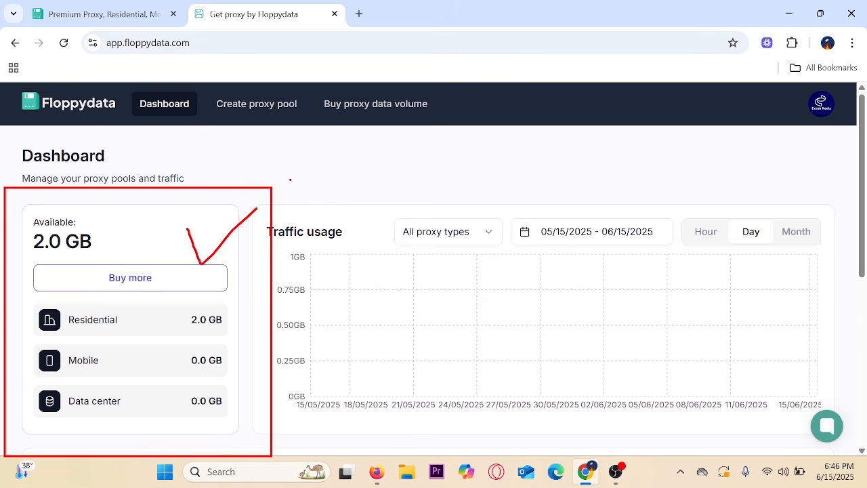
key("Escape")
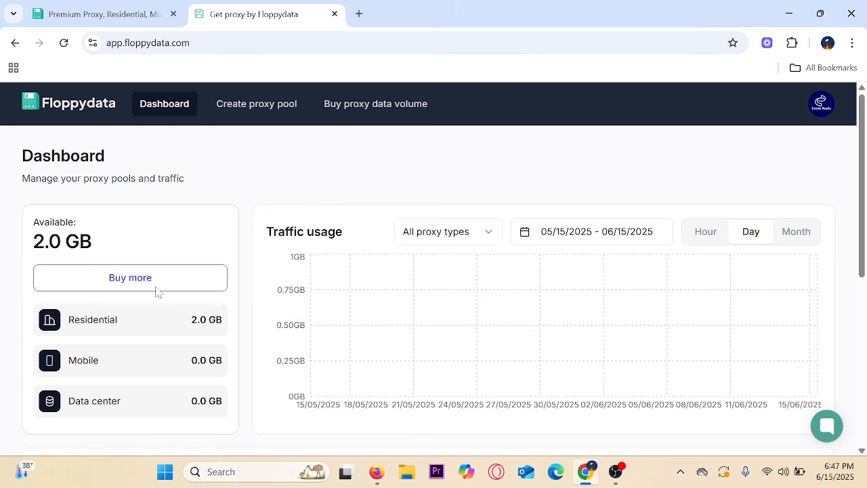
scroll(171, 241, "down", 5)
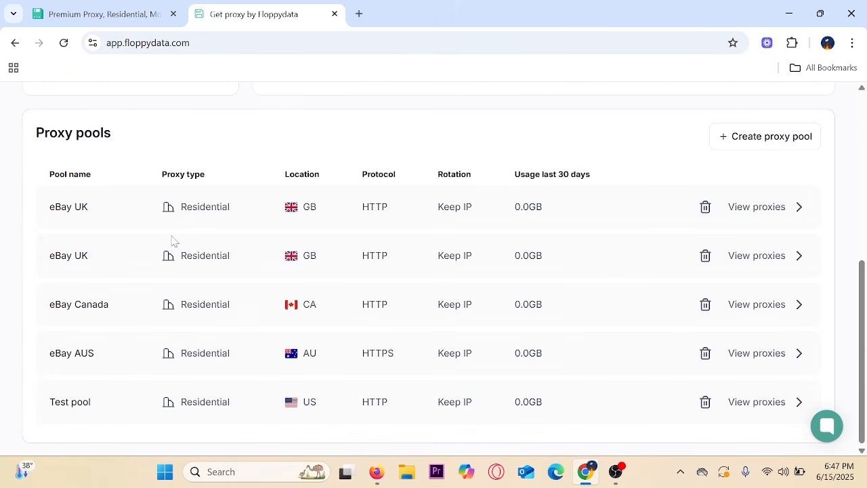
mouse_move(8, 146)
left_mouse_down()
mouse_move(330, 279)
mouse_move(808, 428)
left_mouse_up()
key("Escape")
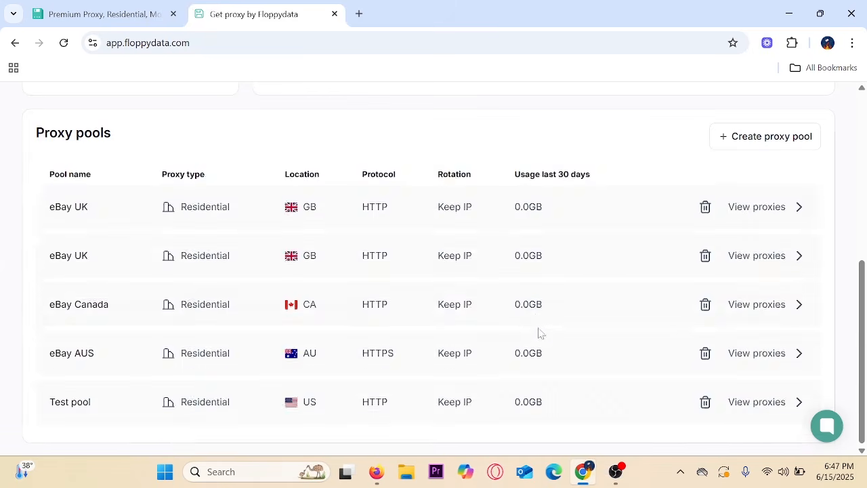
scroll(529, 337, "up", 5)
- Look over the Create proxy pool form and the Buy proxy data volume page
left_click(256, 107)
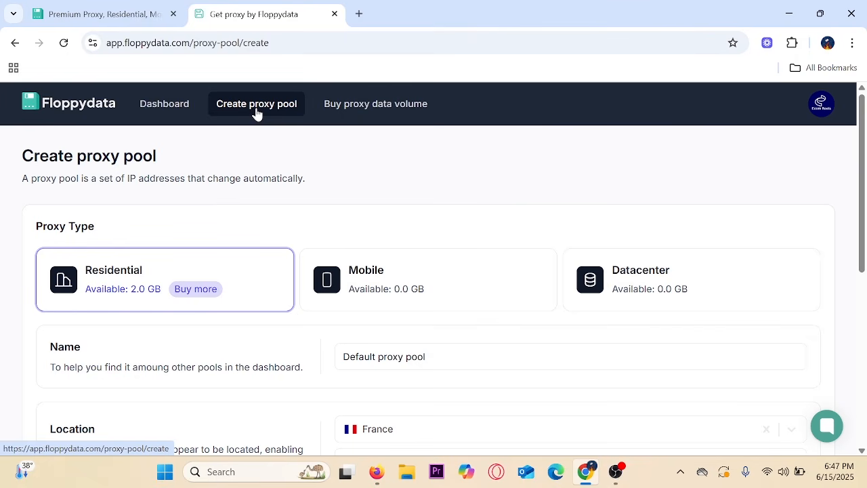
left_click(358, 117)
scroll(611, 306, "down", 2)
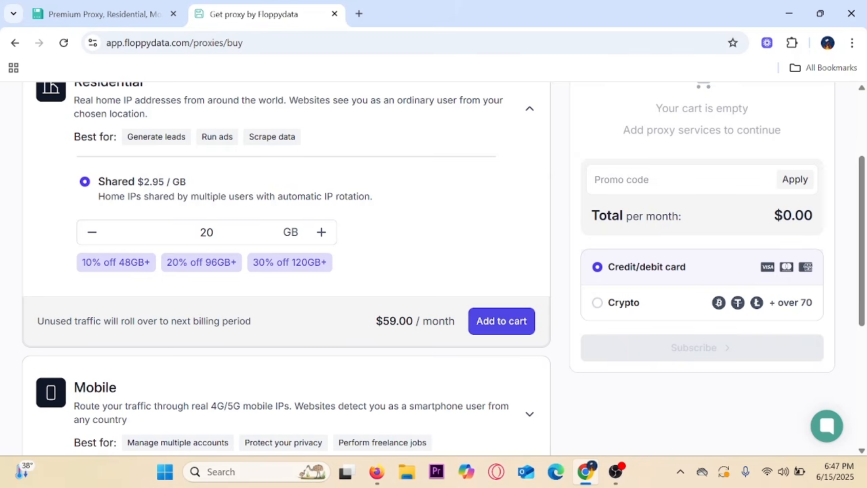
left_click_drag(550, 167, 811, 316)
key("Escape")
scroll(628, 325, "up", 2)
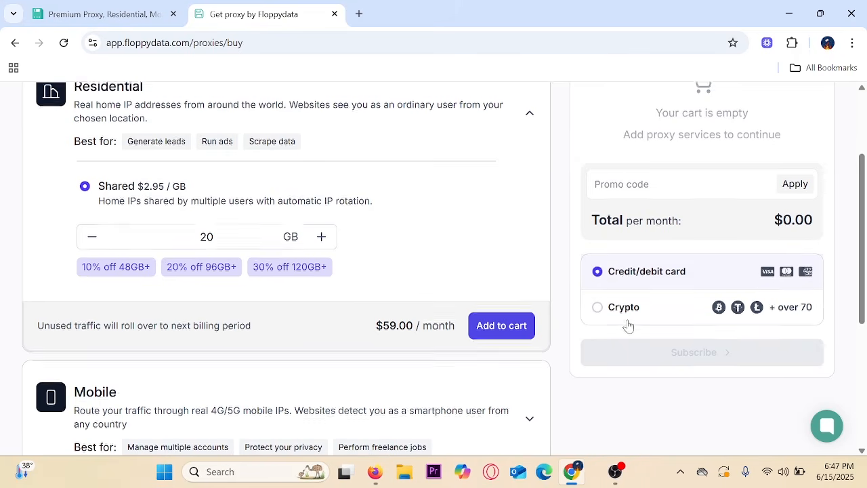
- Return to the dashboard and highlight the existing proxy pool details
left_click(175, 104)
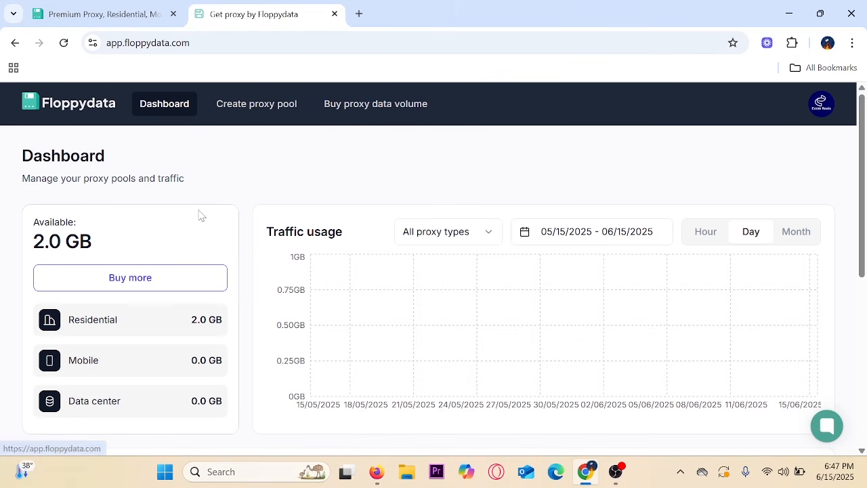
scroll(199, 219, "down", 4)
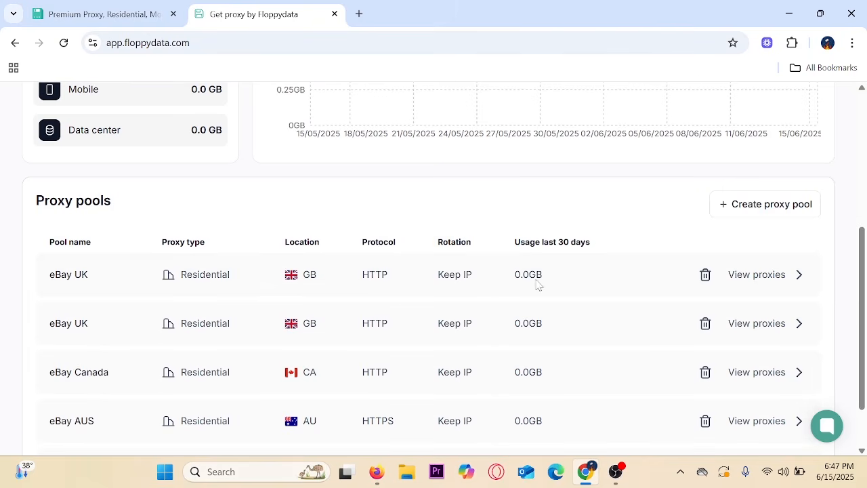
scroll(538, 285, "up", 2)
left_click_drag(694, 309, 851, 382)
key("Escape")
- Create a 5-proxy United States residential pool using HTTPS with Keep IP as long as possible sessions
left_click(767, 347)
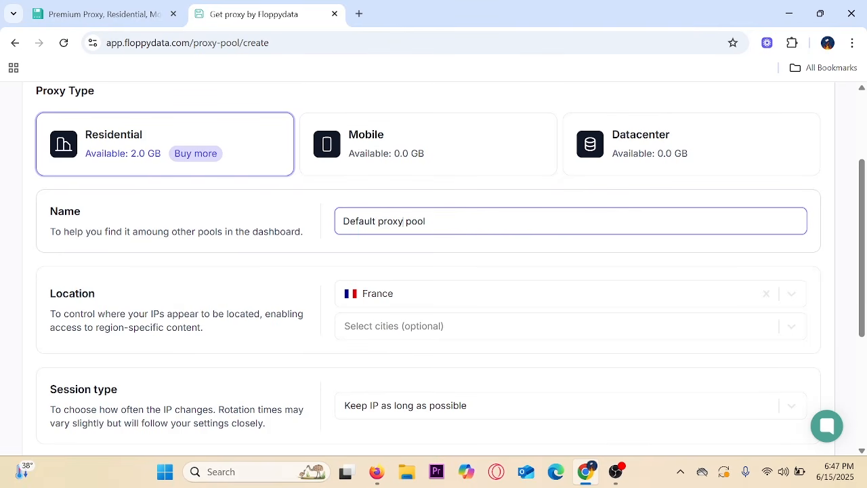
key("ctrl+a")
scroll(341, 281, "down", 2)
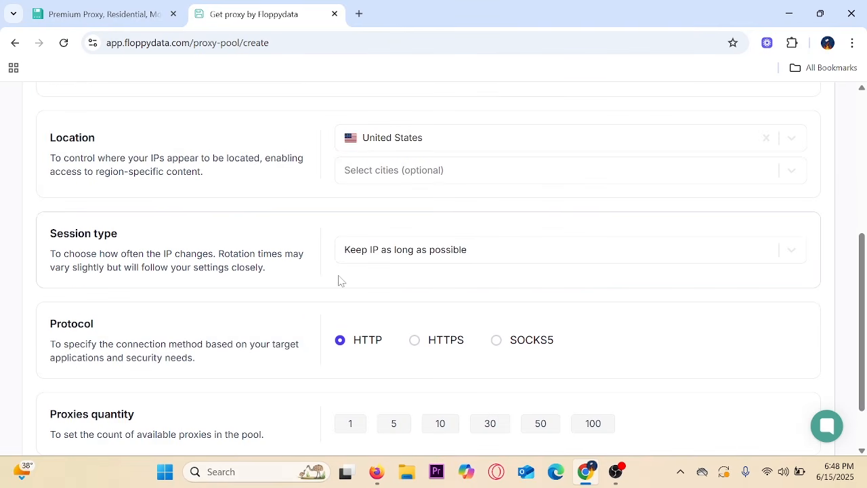
scroll(341, 281, "down", 1)
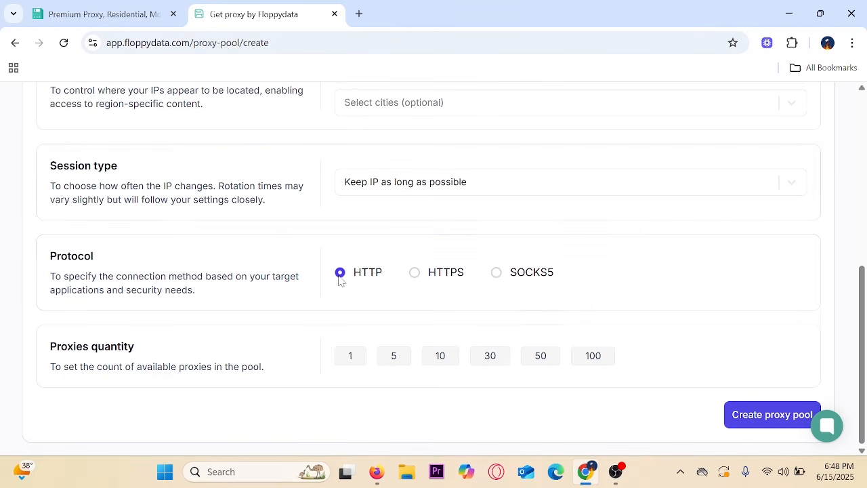
left_click(415, 274)
left_click(408, 192)
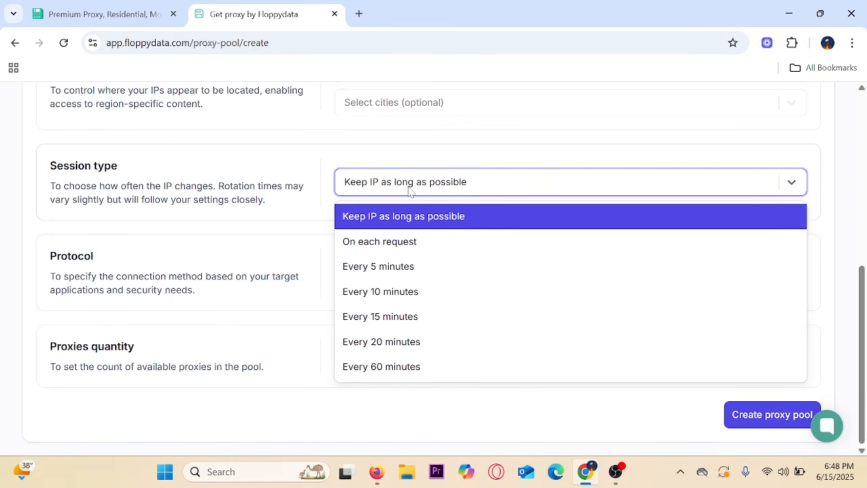
left_click(401, 226)
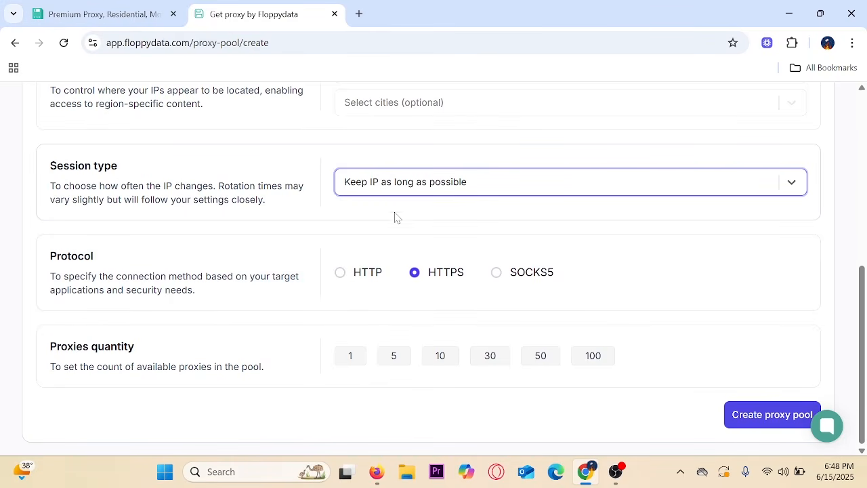
left_click(387, 188)
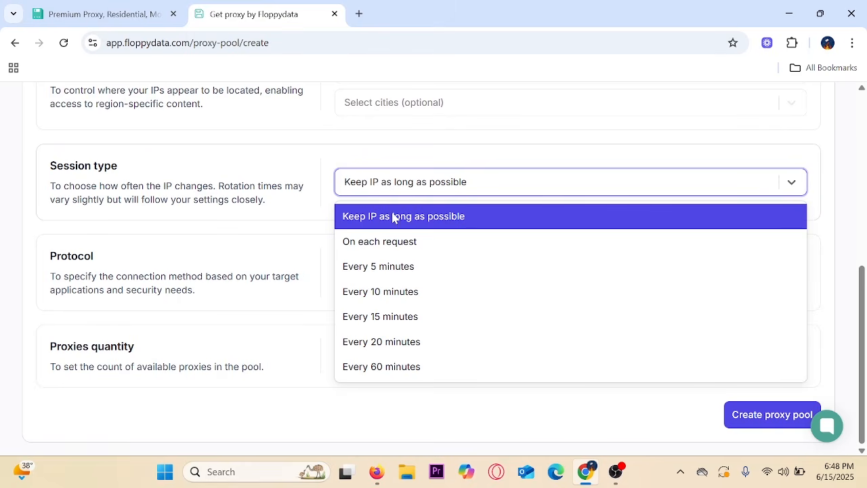
left_click(318, 155)
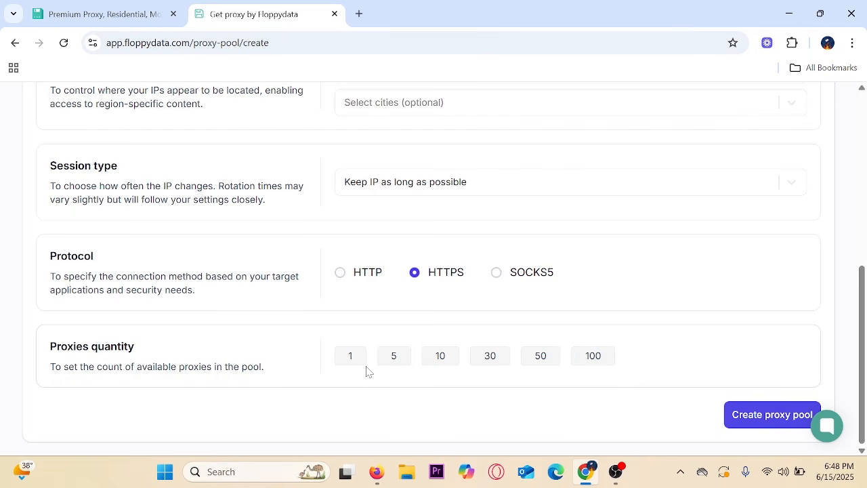
left_click(758, 419)
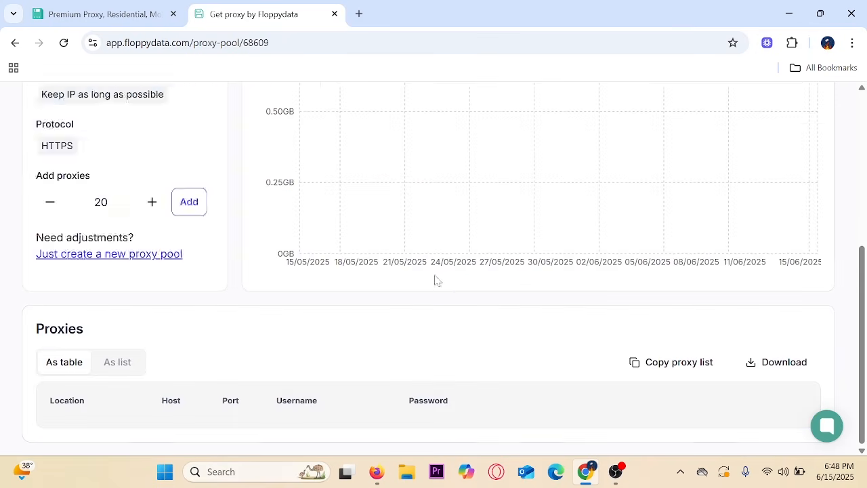
- Check the five US proxies on geo.g-w.info port 10443, then return to the Etsy homepage
scroll(420, 281, "down", 3)
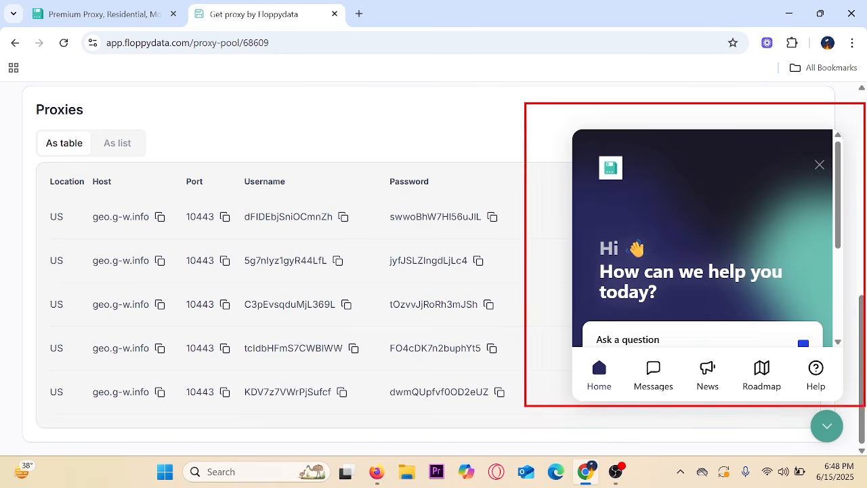
left_click(120, 10)
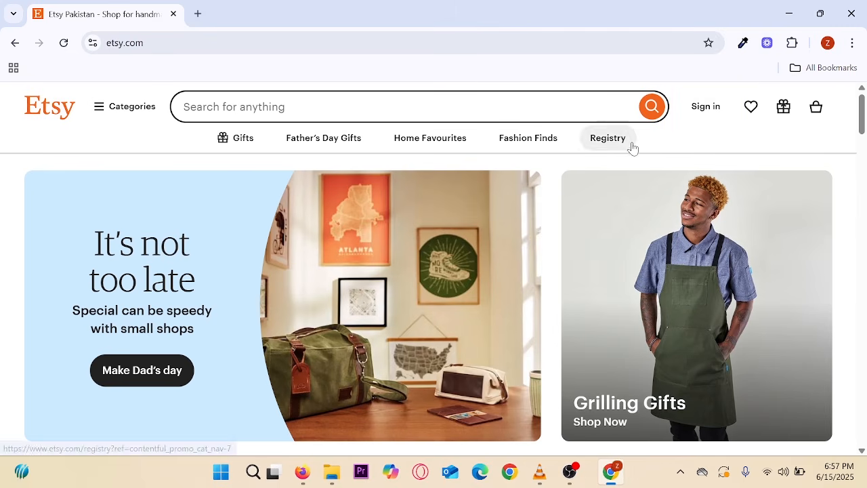
- From Sign in, switch to Register and create an account with an email, first name and strong password
left_click(706, 110)
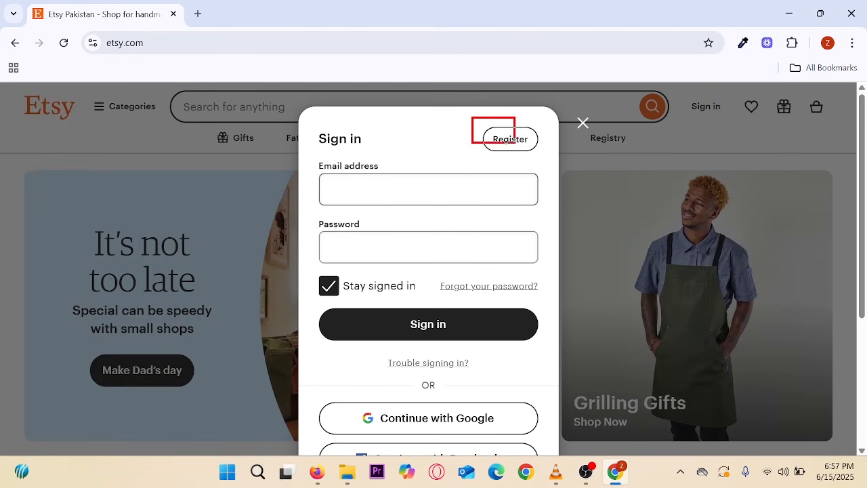
left_click(512, 145)
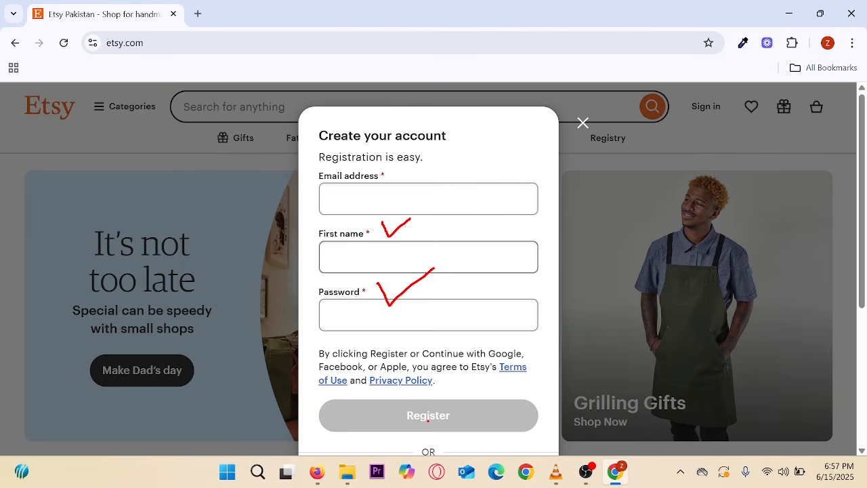
scroll(491, 382, "down", 4)
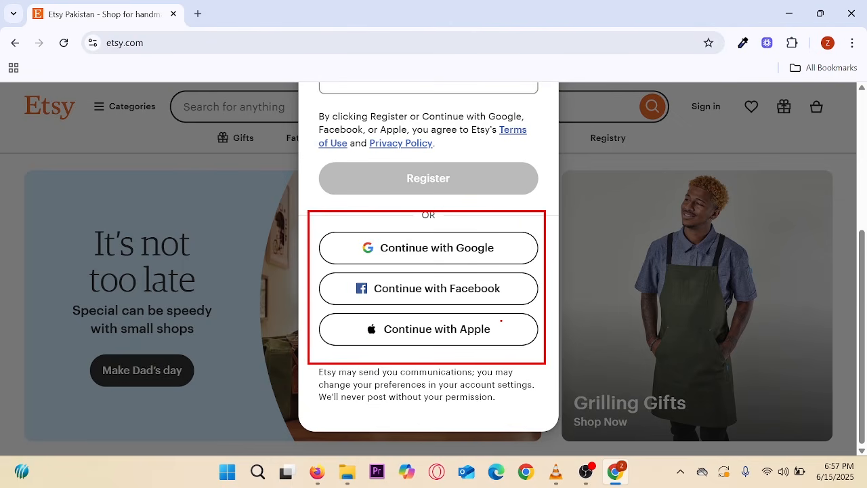
scroll(500, 328, "up", 3)
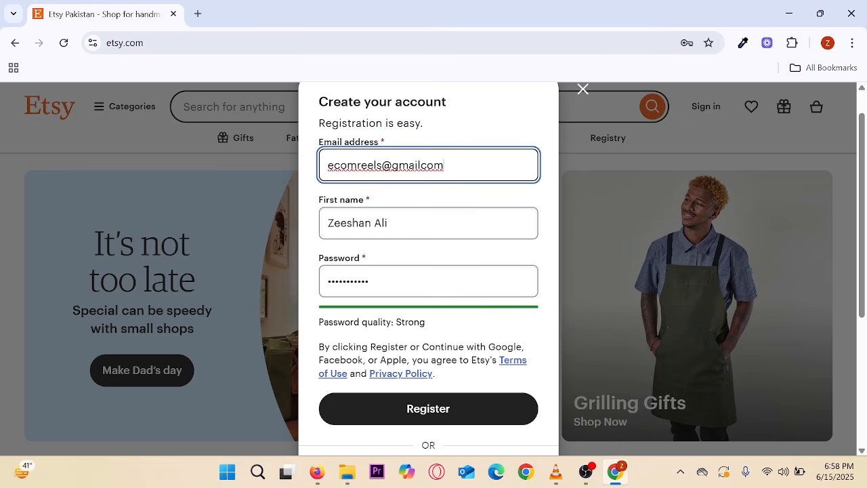
mouse_move(305, 126)
left_mouse_down()
mouse_move(362, 193)
mouse_move(503, 306)
mouse_move(501, 351)
left_mouse_up()
key("Escape")
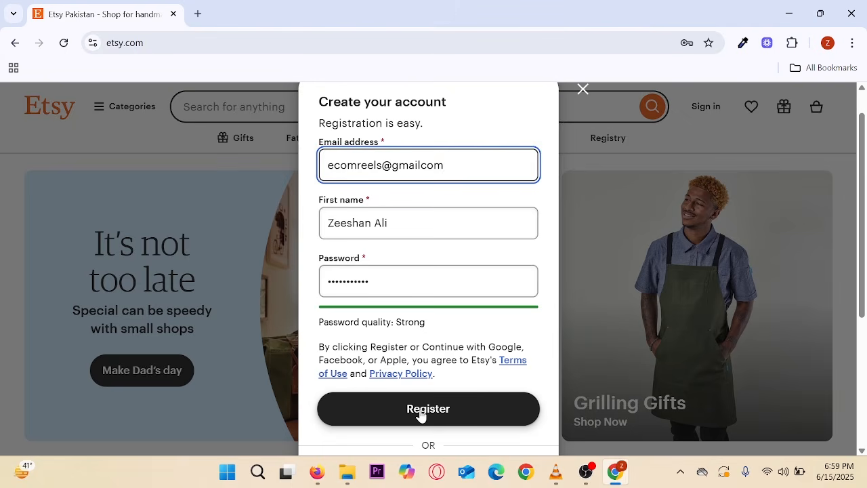
left_click(421, 412)
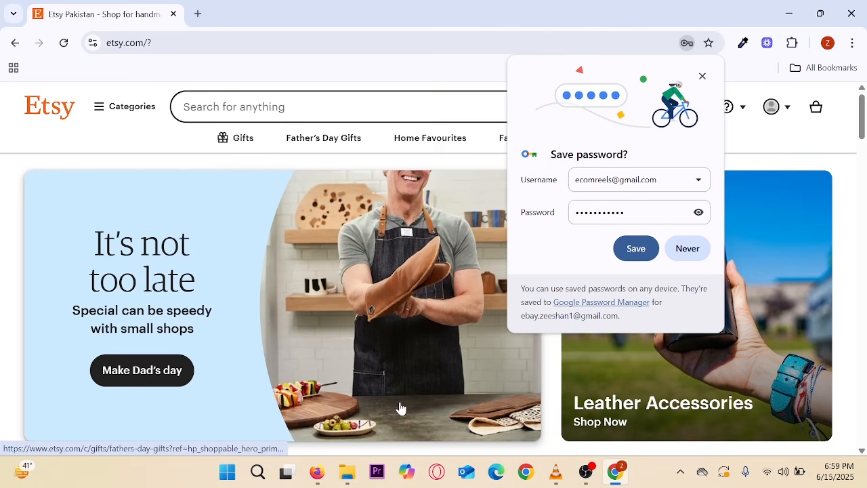
- Decline saving the password and go to Sell on Etsy from the account menu
left_click(686, 252)
left_click(786, 109)
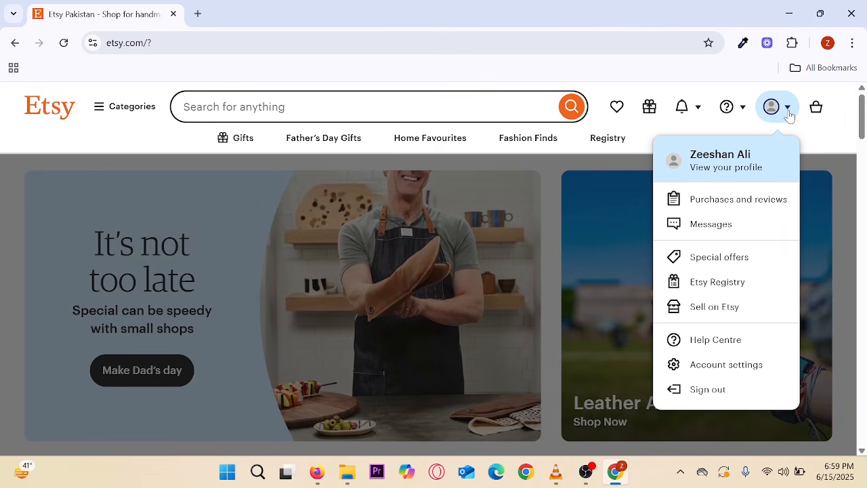
key("ctrl+2")
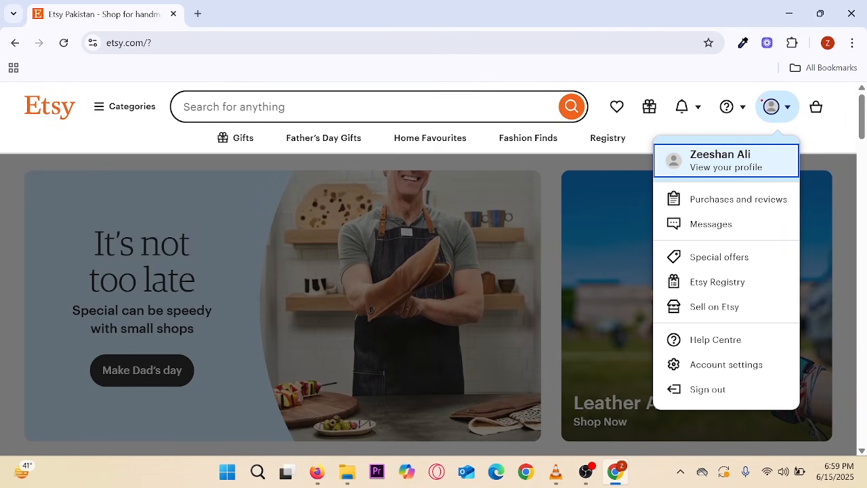
left_click_drag(752, 92, 800, 123)
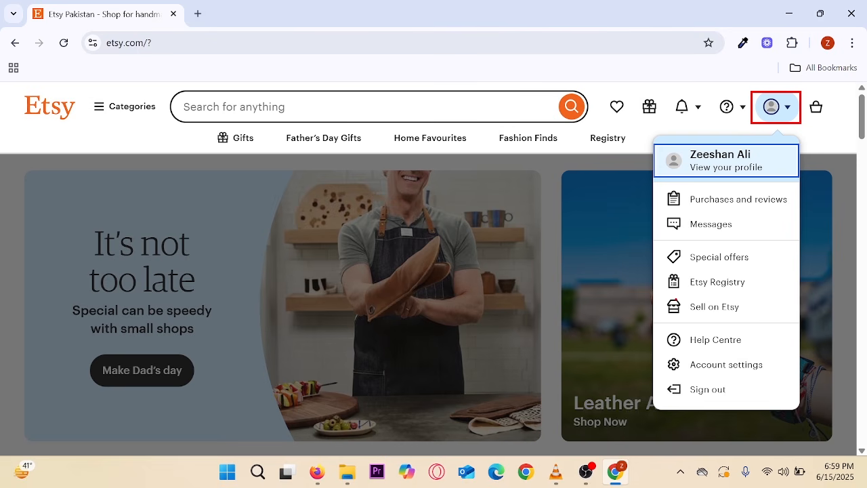
mouse_move(656, 287)
left_mouse_down()
mouse_move(762, 324)
mouse_move(782, 282)
left_mouse_up()
left_click(714, 310)
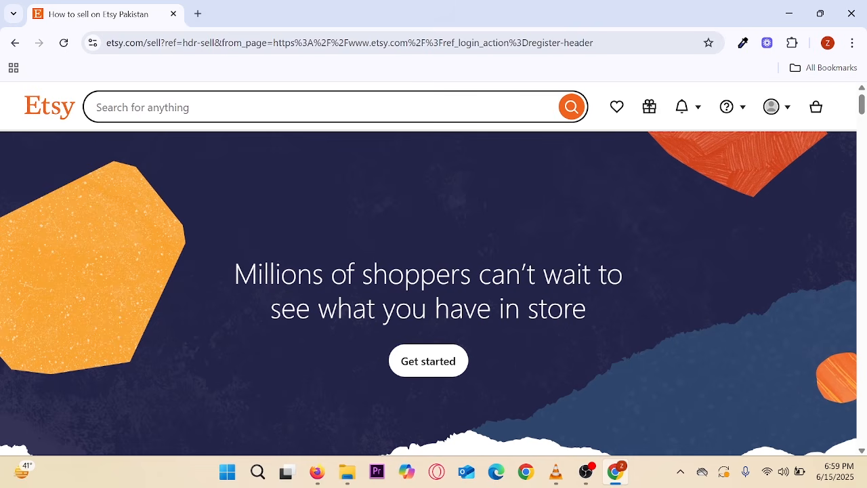
- Start a new shop and review the welcome page's setup steps and USD 19 set-up fee
mouse_move(273, 233)
left_mouse_down()
mouse_move(432, 359)
mouse_move(517, 410)
left_mouse_up()
key("Escape")
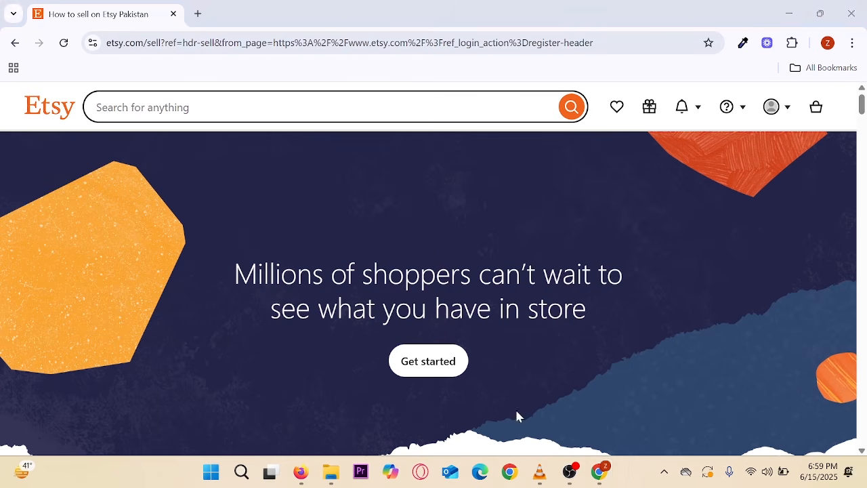
left_click(413, 366)
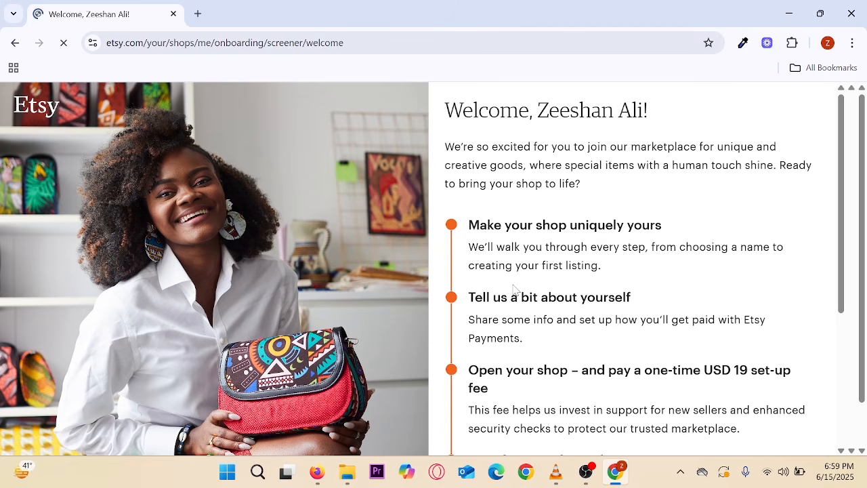
scroll(514, 290, "down", 2)
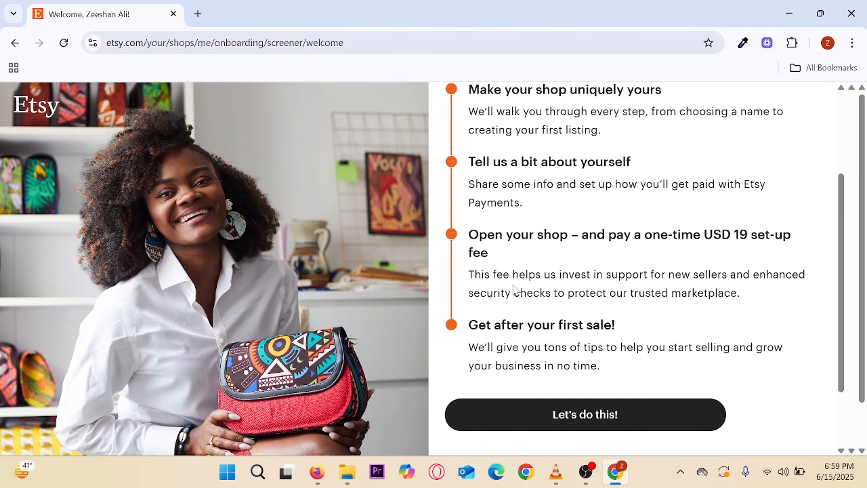
scroll(515, 289, "up", 1)
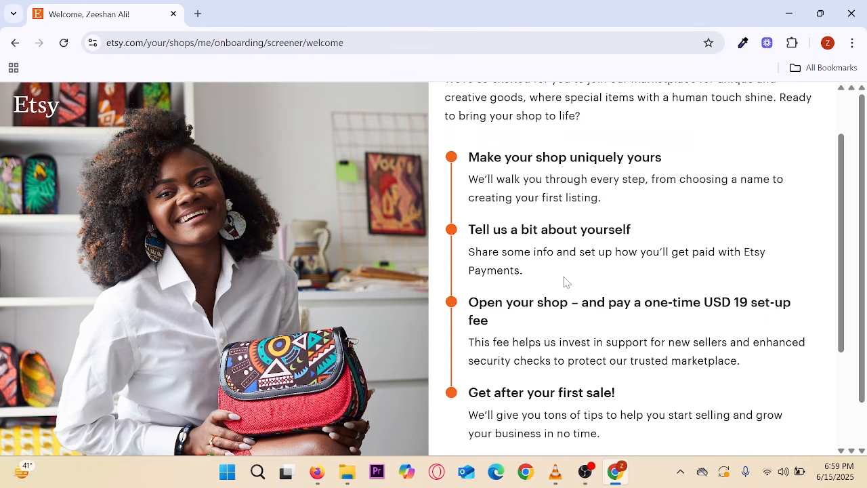
scroll(566, 282, "up", 1)
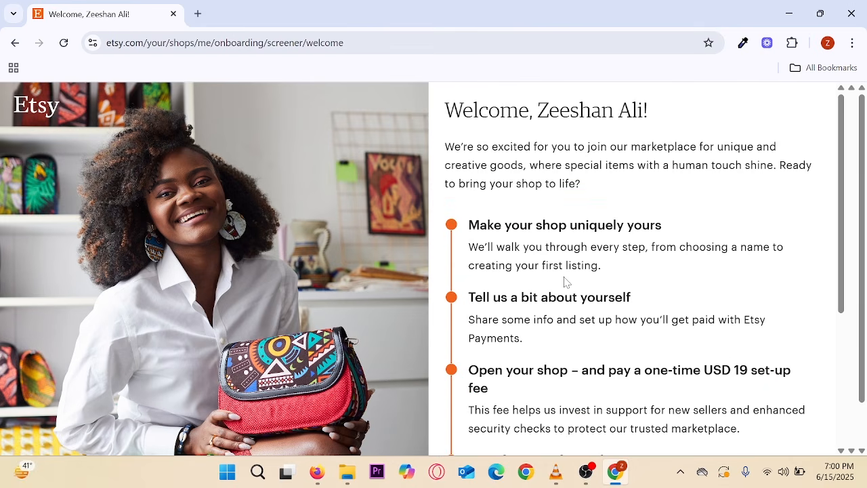
scroll(566, 281, "down", 2)
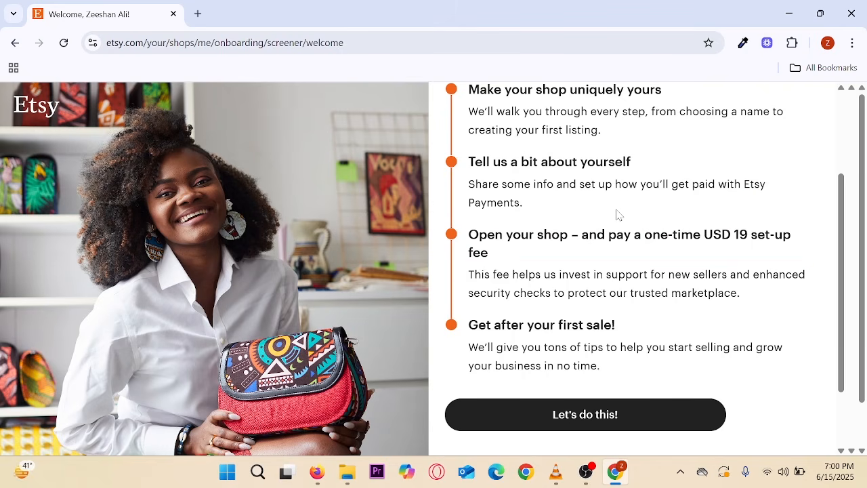
scroll(616, 213, "down", 1)
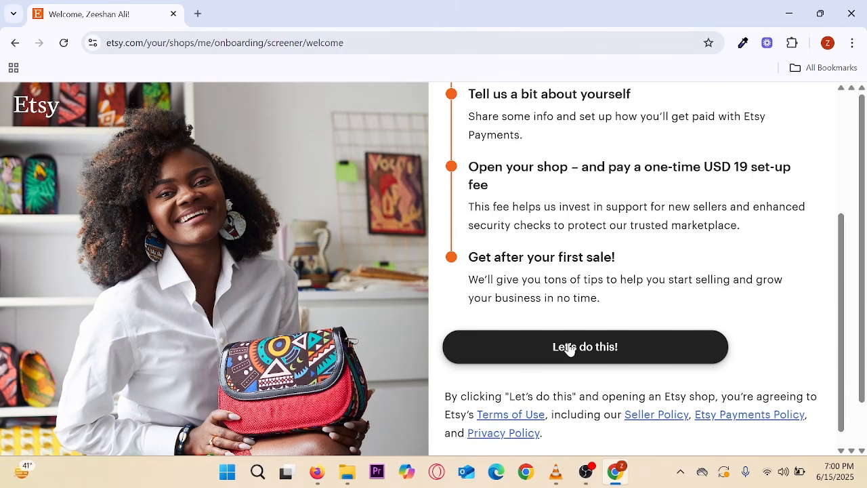
- Begin the onboarding questions and answer that you are selling for the first time ever
left_click(570, 349)
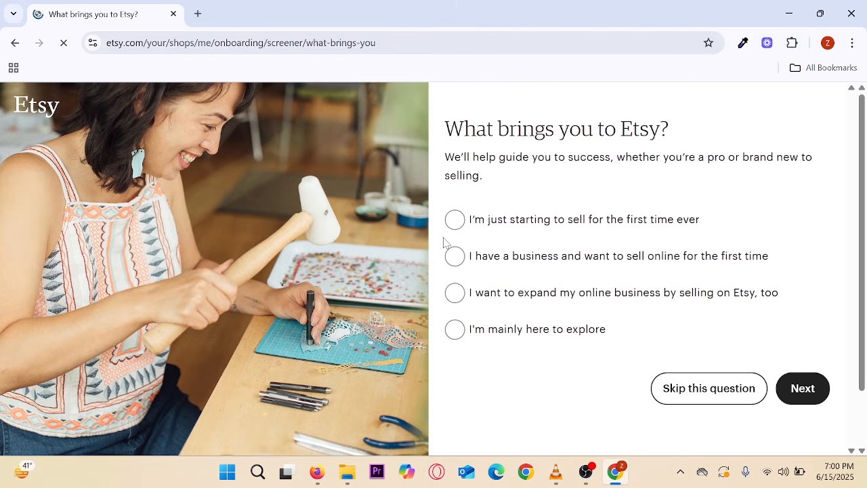
left_click(455, 224)
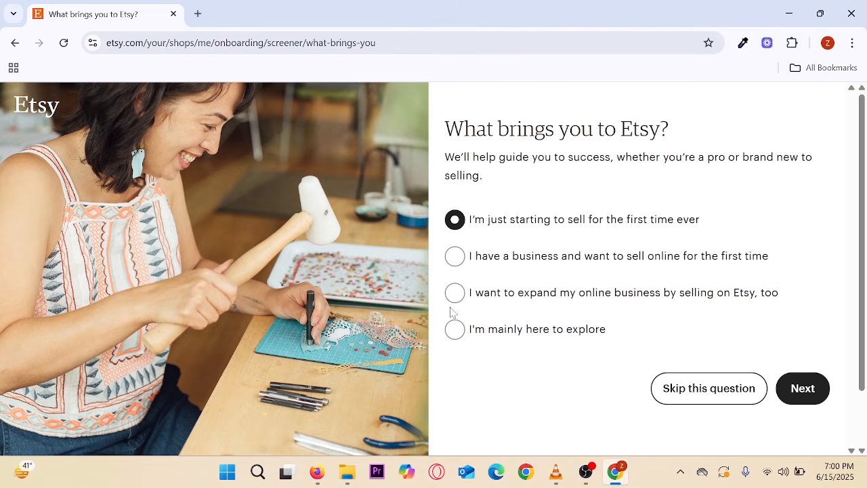
left_click(803, 396)
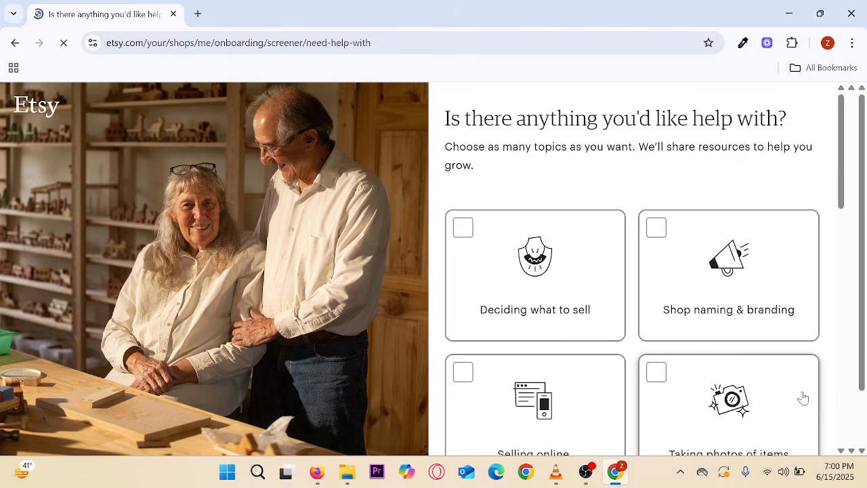
- Request help with what to sell, branding, photos, selling online, search, delivery, international sales and marketing
scroll(727, 364, "down", 1)
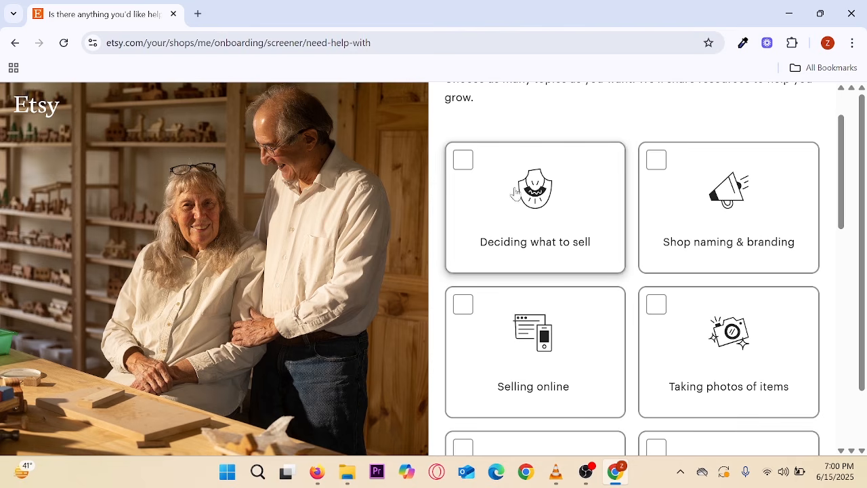
left_click(542, 217)
left_click(688, 197)
scroll(723, 286, "down", 2)
left_click(725, 230)
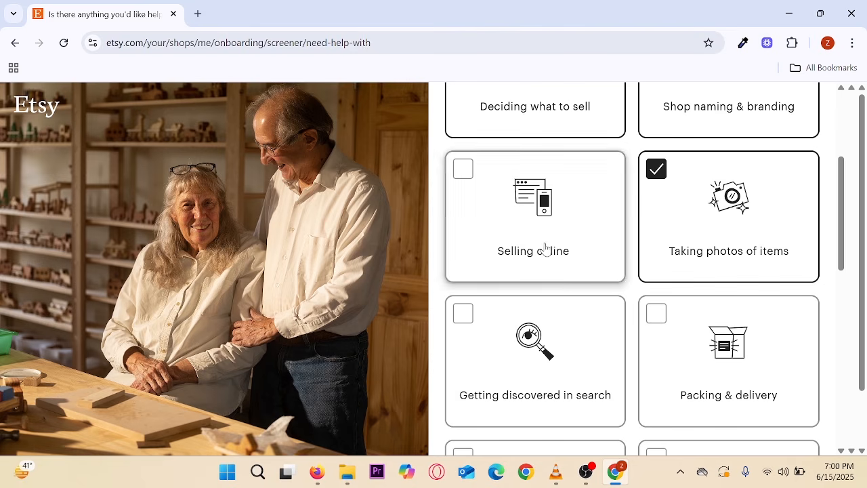
left_click(544, 248)
left_click(542, 365)
left_click(698, 366)
scroll(691, 357, "down", 3)
scroll(691, 357, "down", 4)
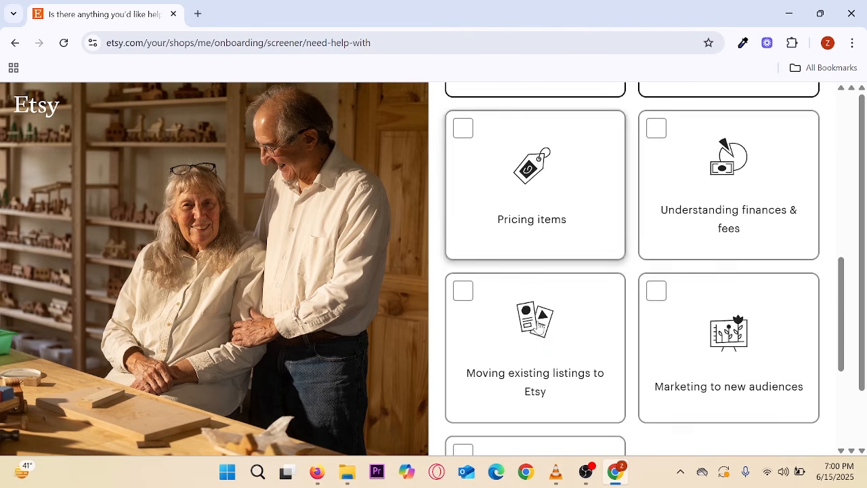
left_click(520, 378)
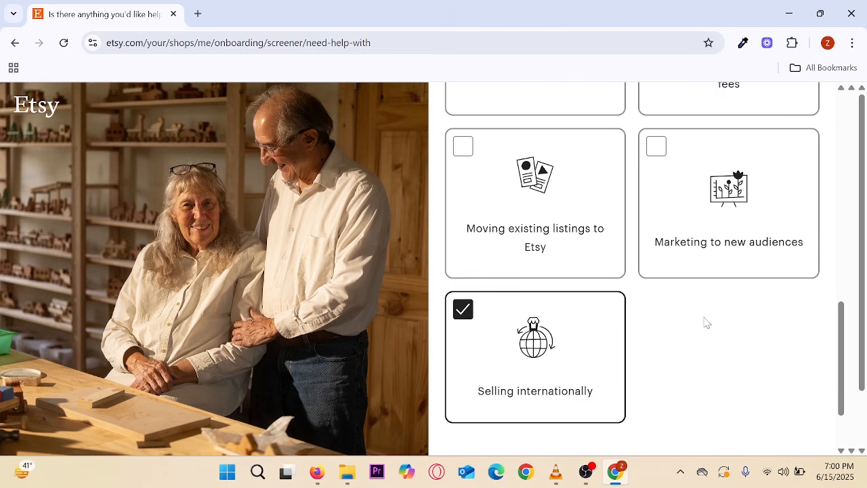
left_click(722, 271)
scroll(709, 333, "down", 3)
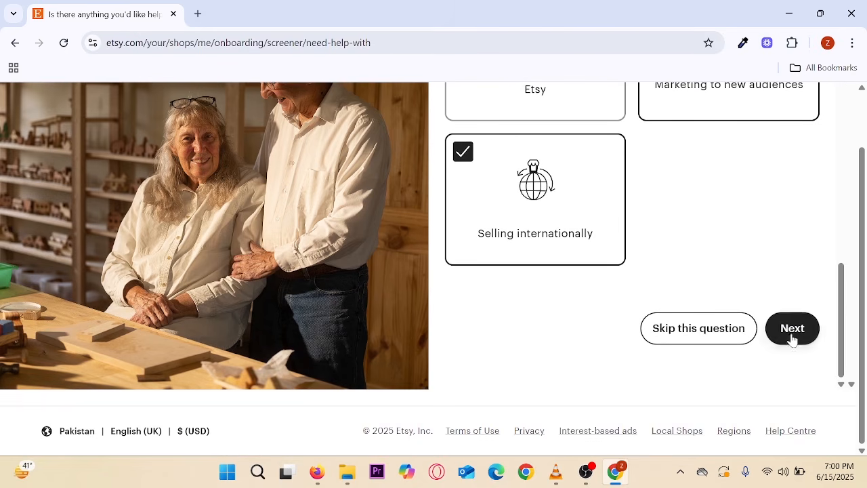
left_click(792, 330)
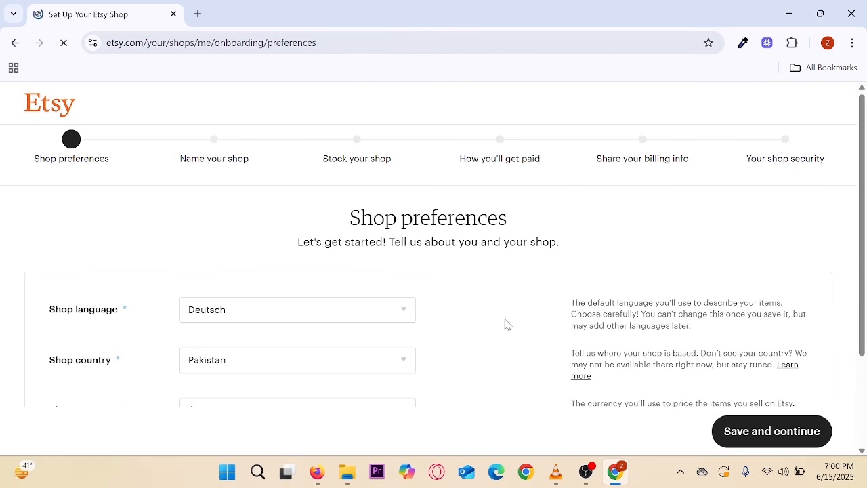
- Set the shop language to English, keep Pakistan and United States Dollar, and save
scroll(506, 324, "down", 3)
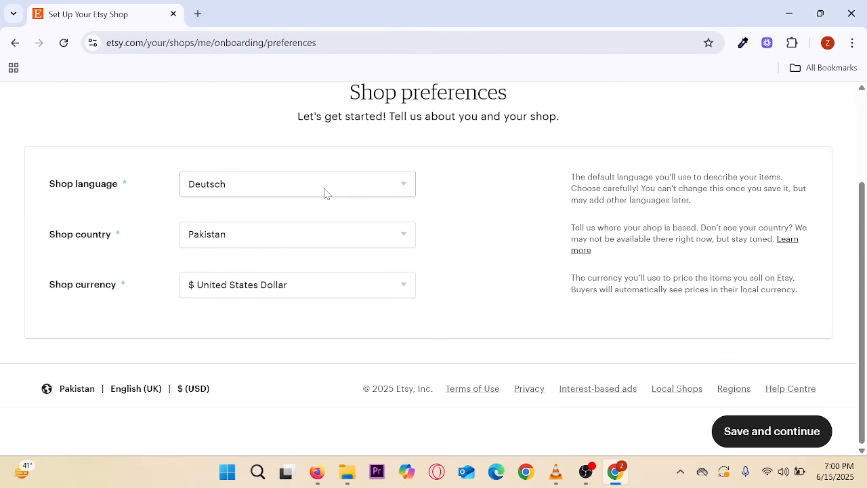
left_click(325, 193)
left_click(218, 236)
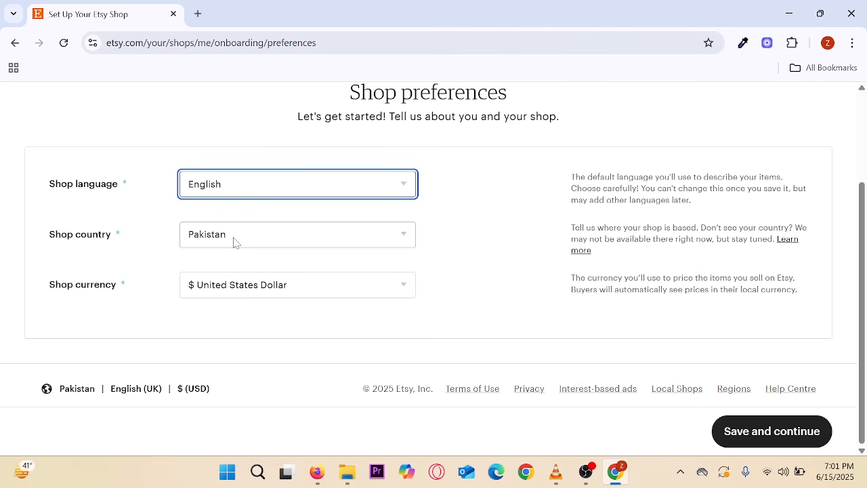
left_click(336, 290)
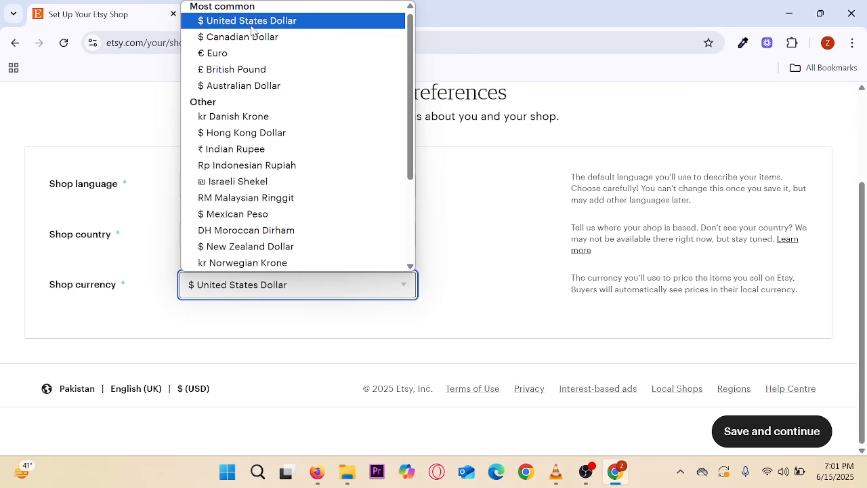
left_click(538, 240)
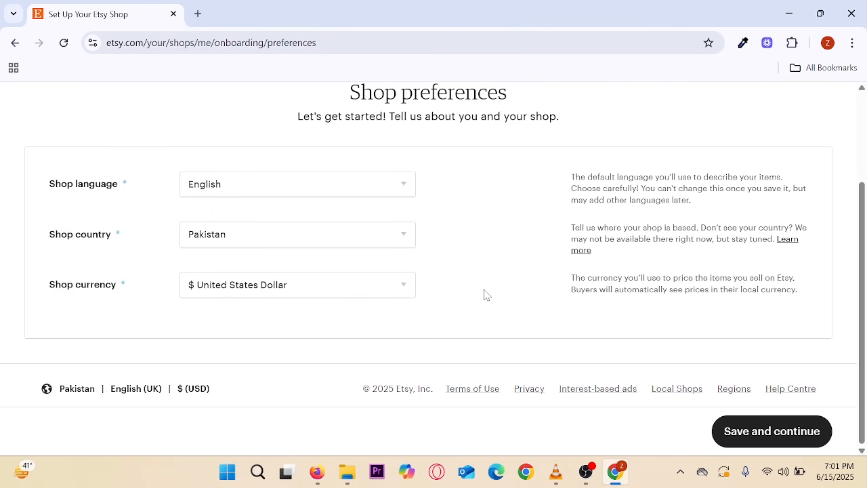
scroll(485, 294, "up", 2)
scroll(485, 295, "down", 2)
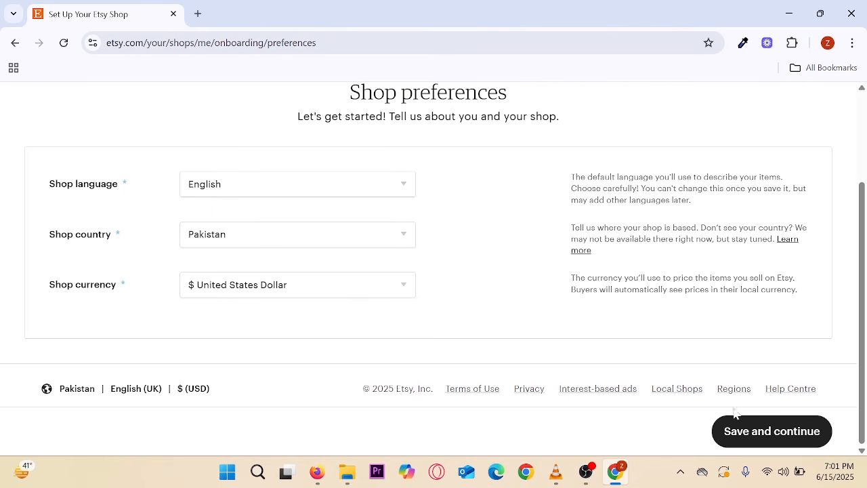
left_click(765, 435)
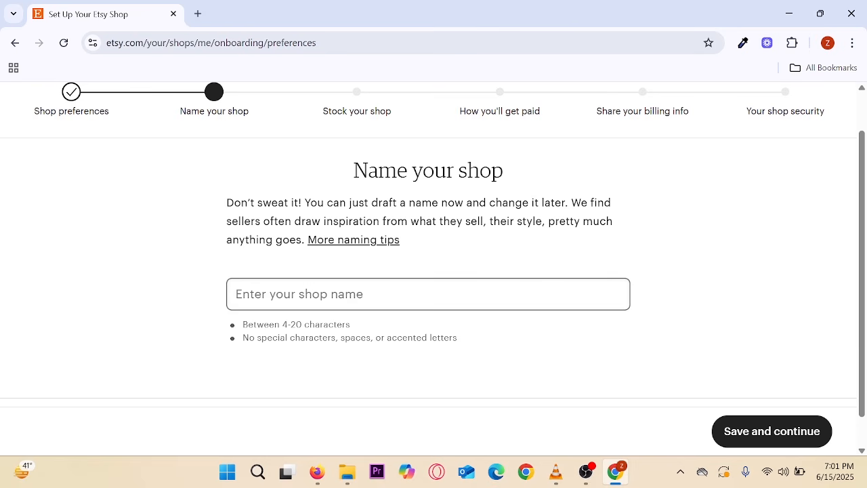
- Enter 'ecomreels' as the shop name, confirm it is available, and save and continue
scroll(493, 302, "down", 1)
scroll(494, 302, "up", 1)
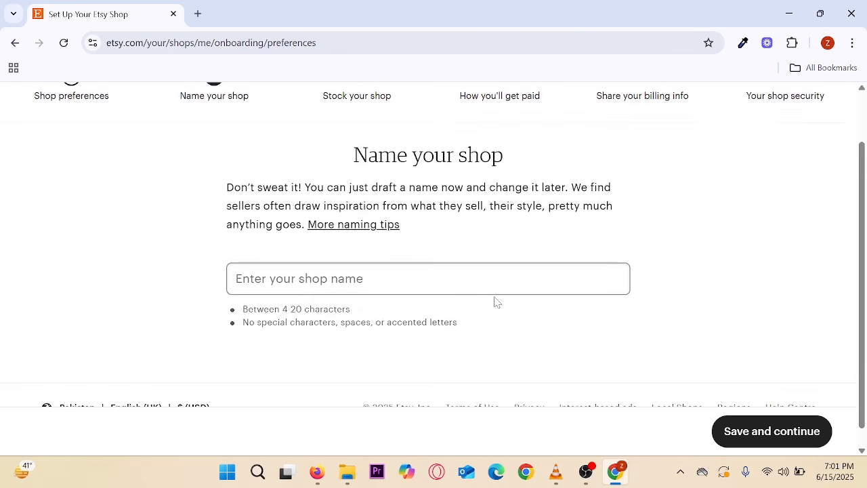
left_click_drag(334, 178, 579, 232)
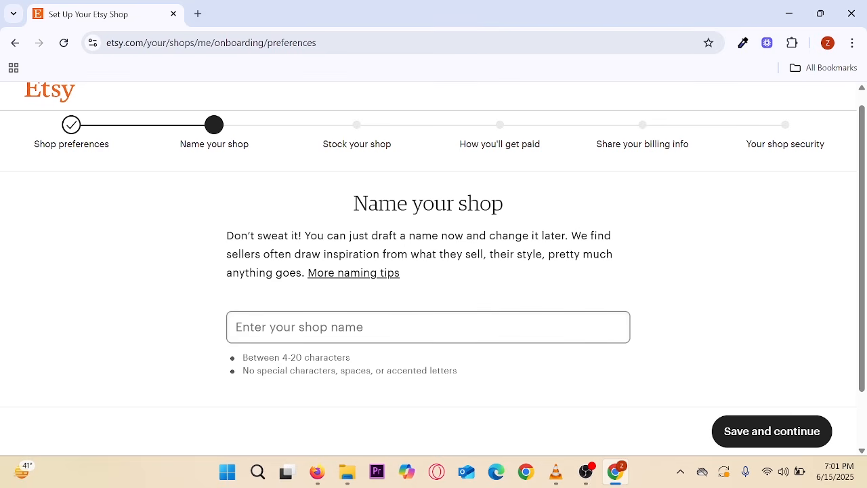
left_click(428, 327)
type("ec")
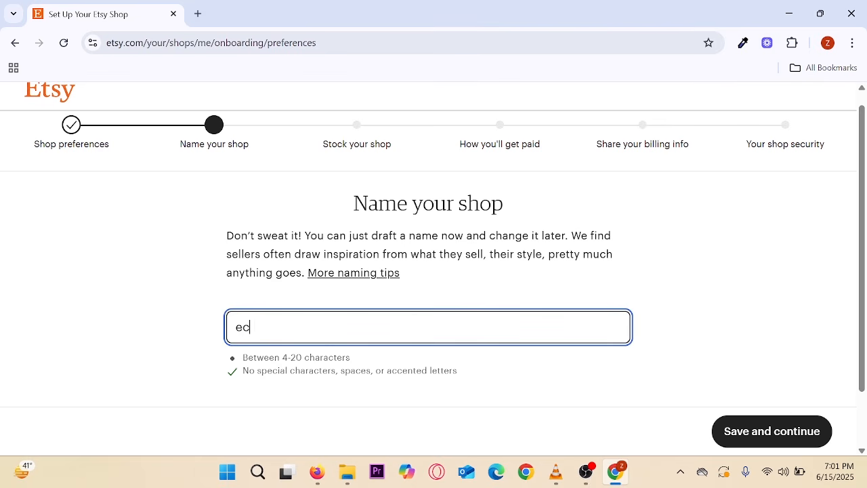
type("omreels")
left_click(148, 315)
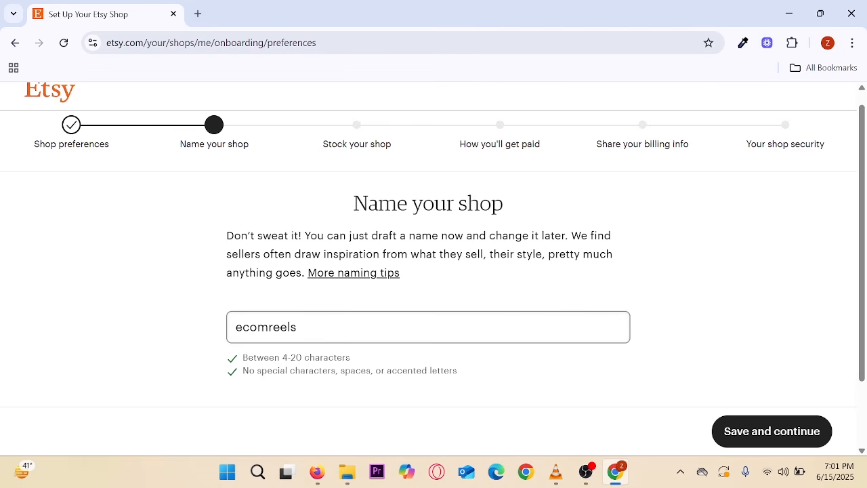
left_click_drag(219, 346, 467, 395)
mouse_move(494, 382)
left_mouse_down()
mouse_move(499, 389)
mouse_move(521, 372)
left_mouse_up()
scroll(522, 378, "down", 1)
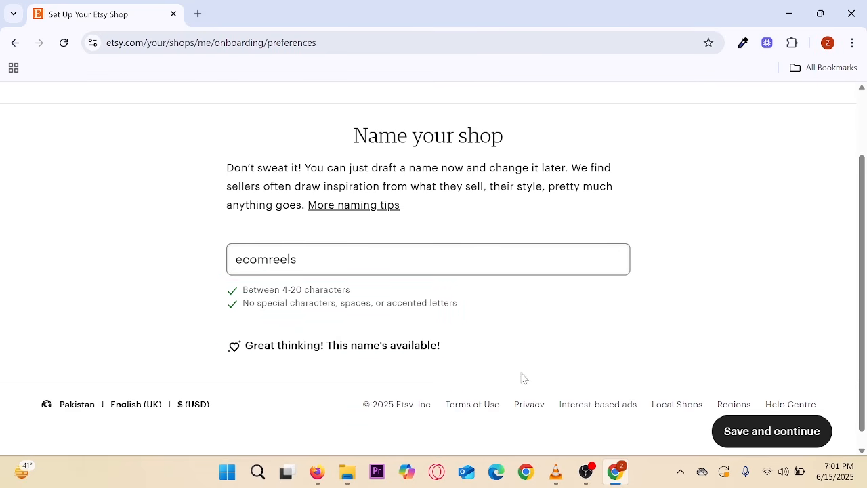
left_click(748, 433)
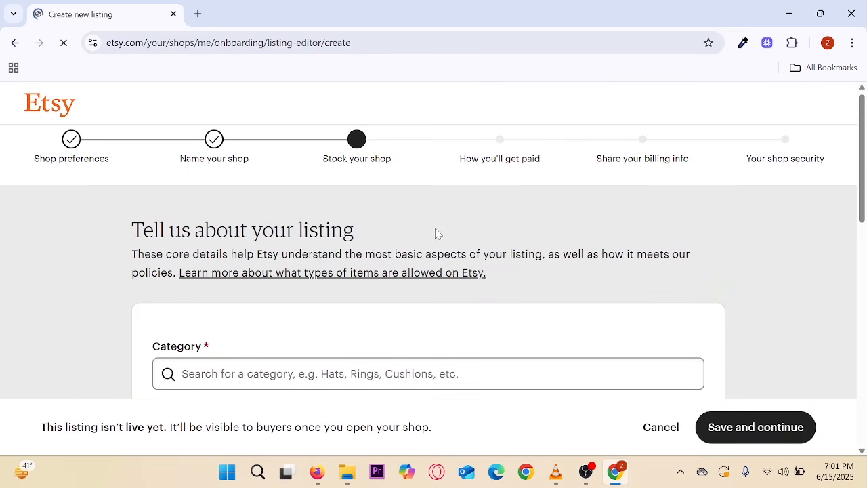
scroll(437, 233, "down", 3)
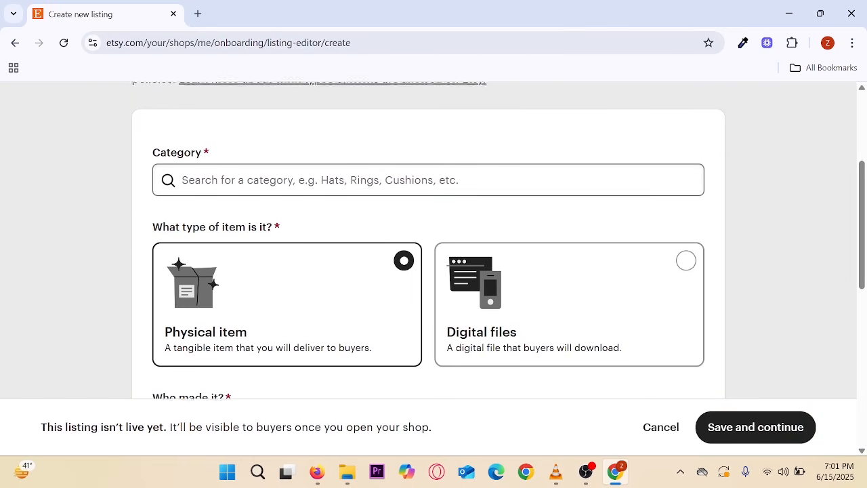
scroll(436, 233, "up", 3)
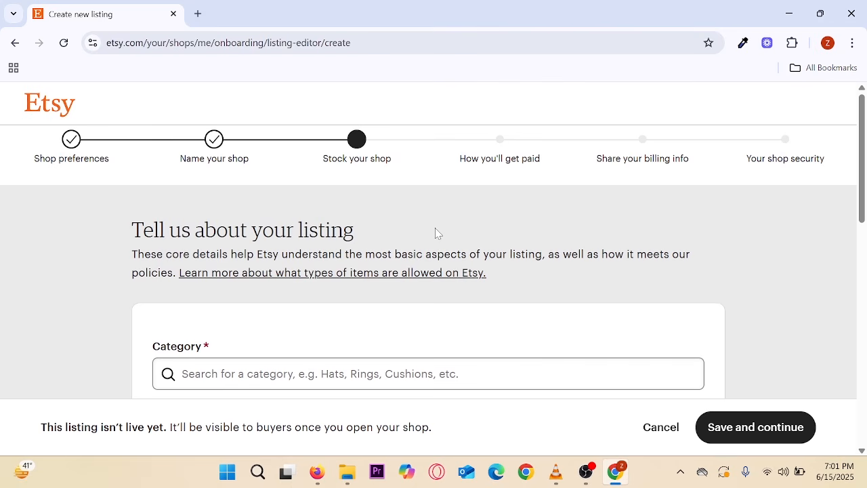
left_click_drag(311, 115, 407, 184)
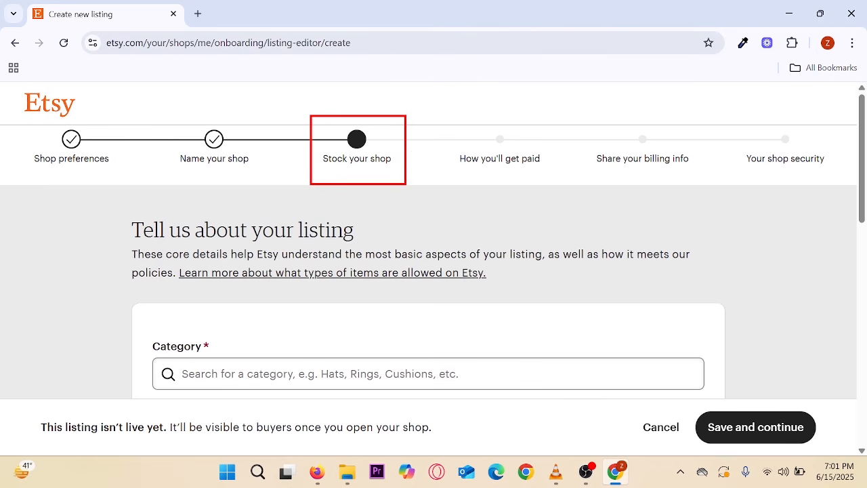
mouse_move(412, 151)
left_mouse_down()
mouse_move(420, 158)
mouse_move(451, 138)
left_mouse_up()
key("Escape")
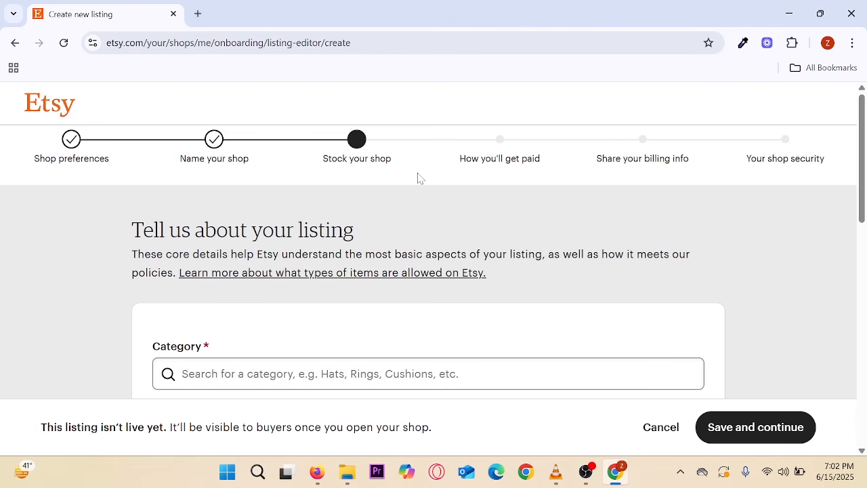
scroll(418, 178, "down", 4)
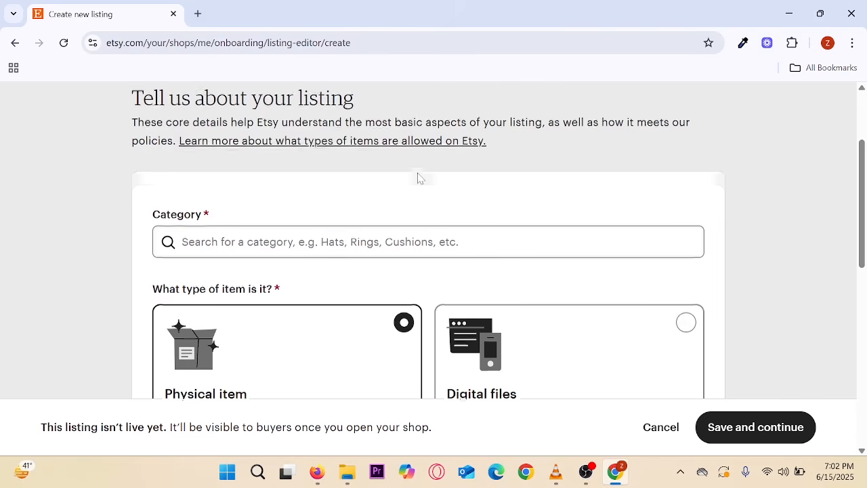
scroll(372, 240, "down", 5)
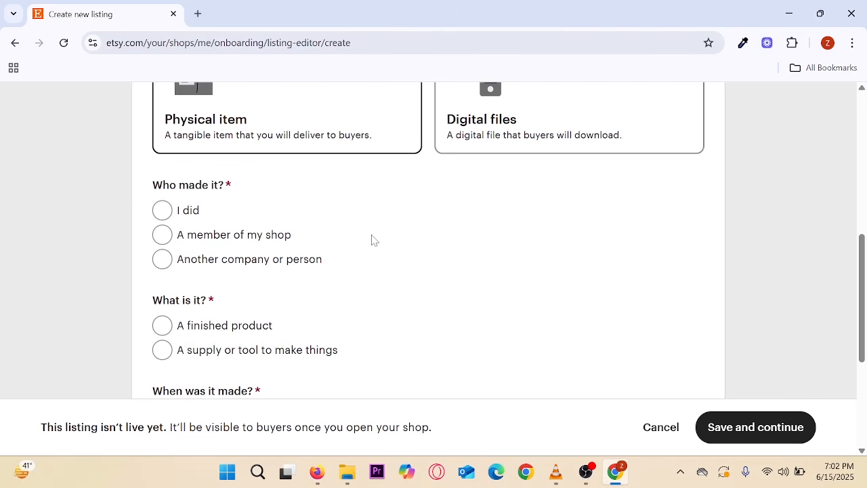
scroll(372, 241, "up", 6)
scroll(372, 242, "up", 1)
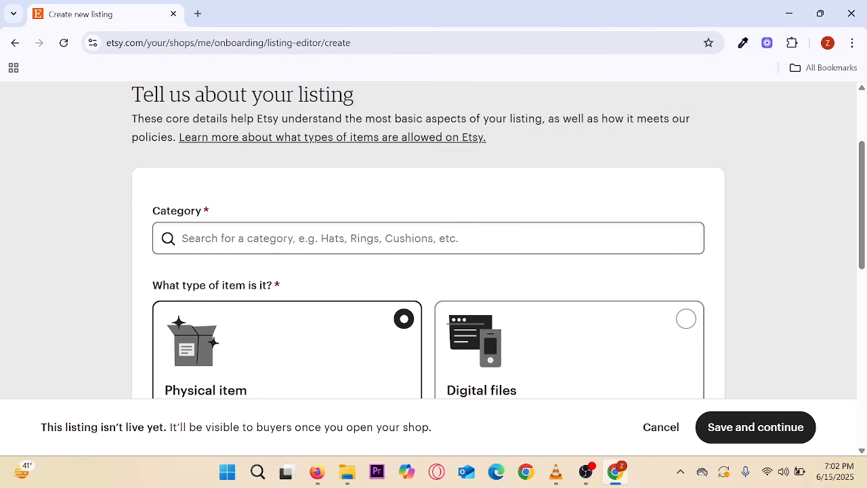
- Search 'fitted sheet' and choose Fitted Sheets under Home & Living › Bedding as the category
left_click(372, 241)
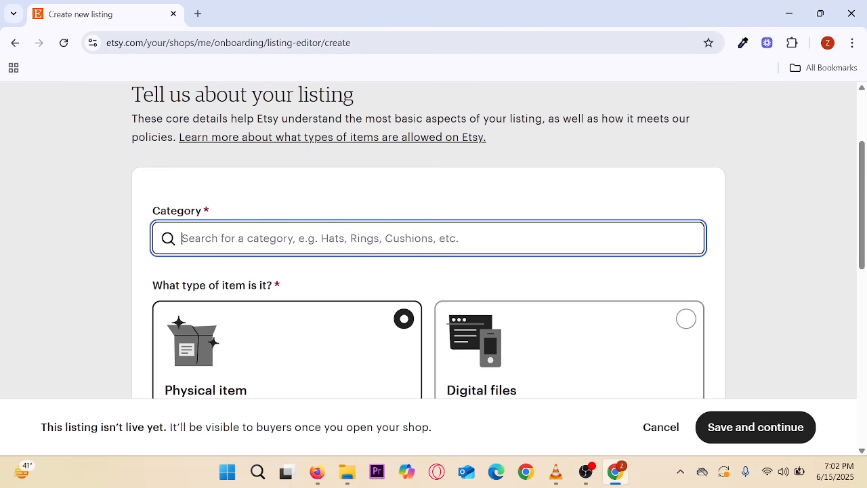
type("fited")
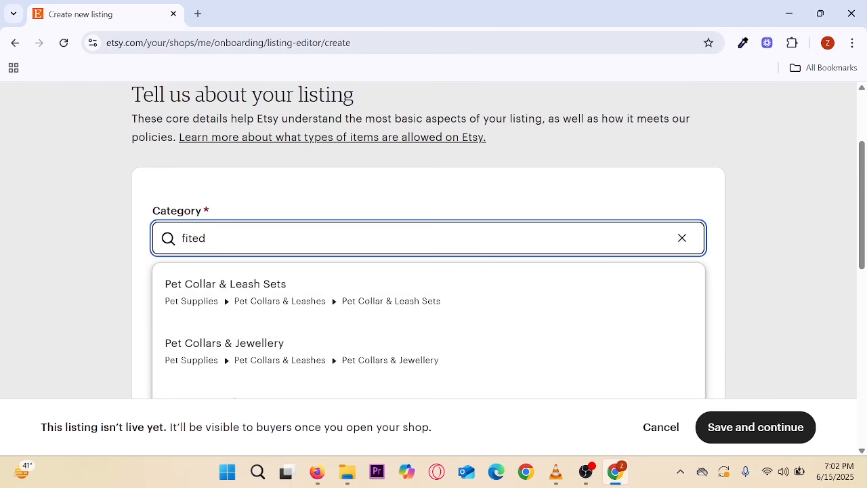
type(" sheet")
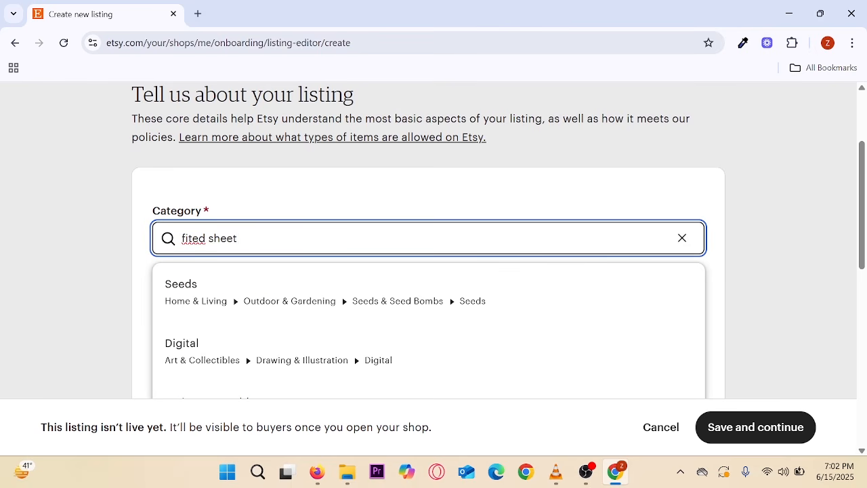
left_click(193, 239)
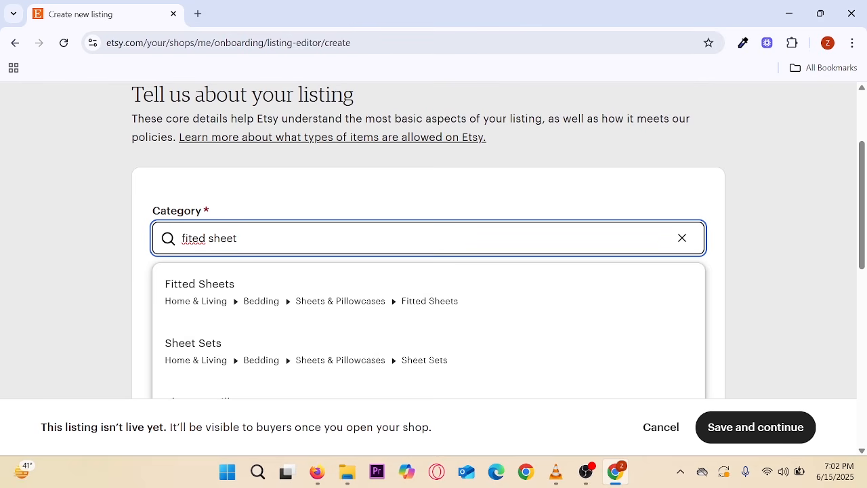
type("t")
left_click(203, 305)
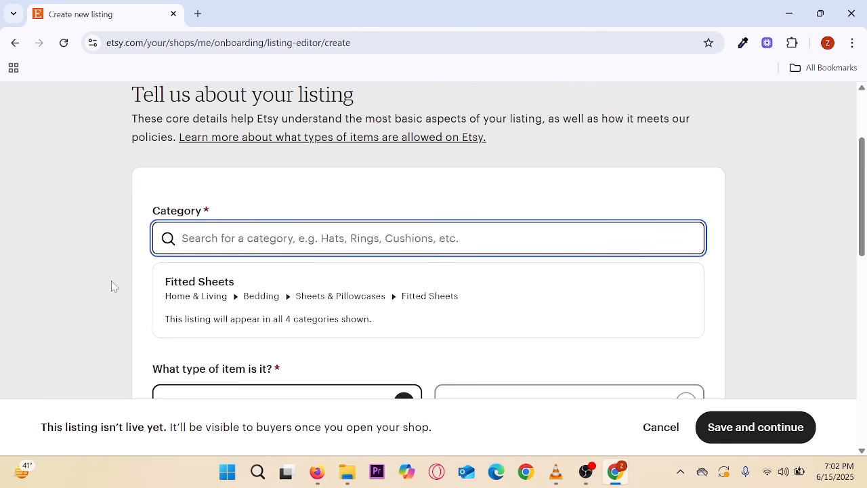
scroll(114, 279, "down", 3)
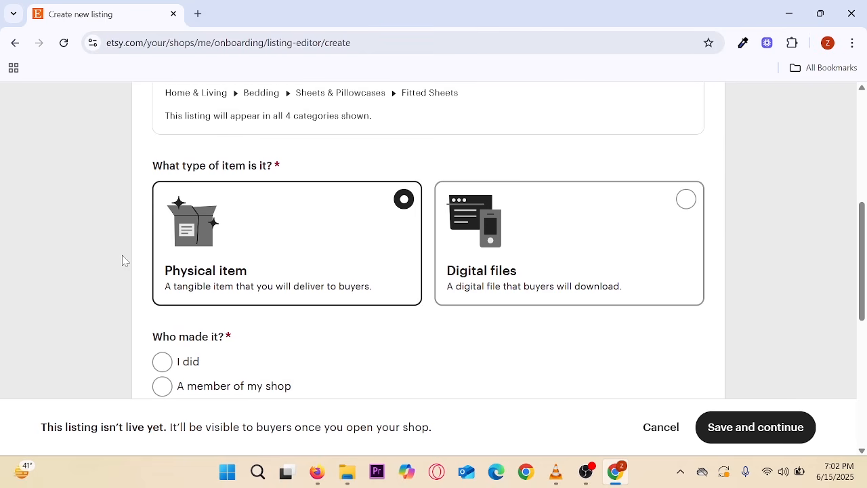
- Answer made by Another company or person, A finished product, and made 2020 - 2025
scroll(123, 260, "down", 1)
scroll(122, 256, "down", 2)
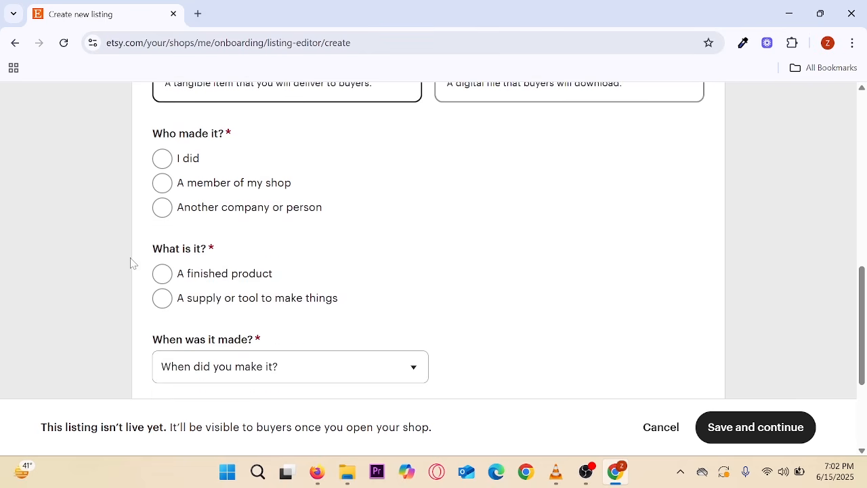
scroll(122, 258, "up", 2)
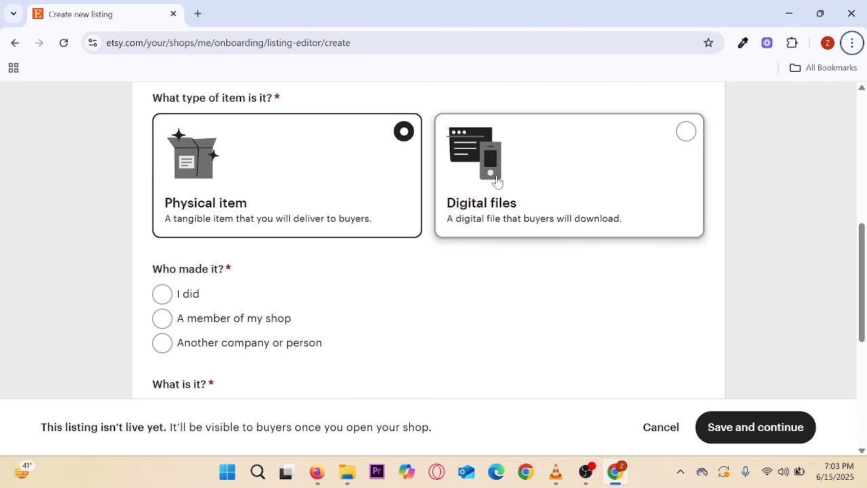
scroll(376, 254, "down", 1)
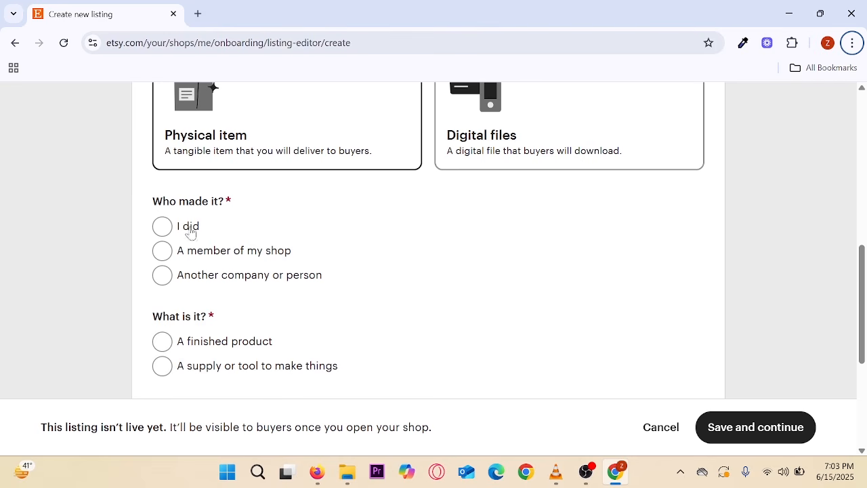
scroll(190, 232, "down", 1)
left_click(167, 217)
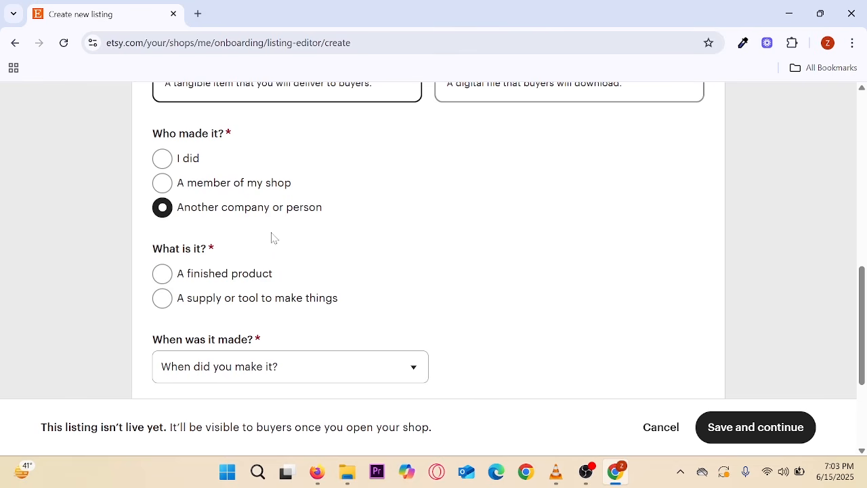
scroll(271, 238, "down", 1)
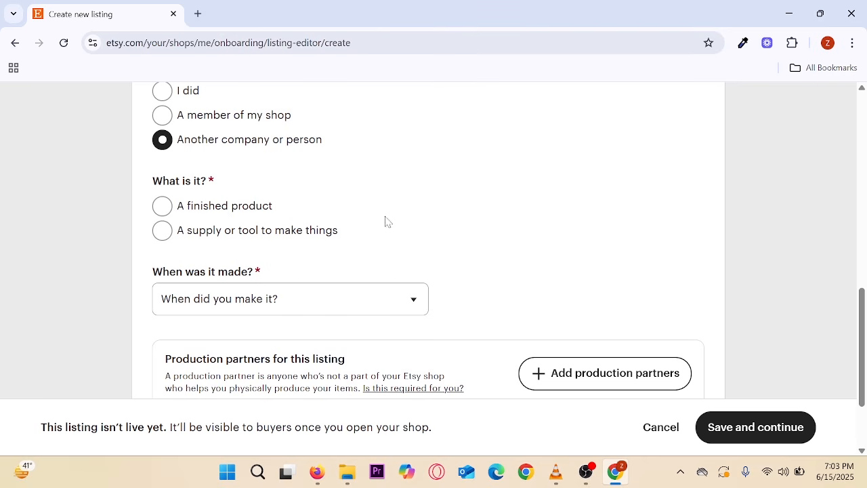
left_click(162, 208)
scroll(163, 210, "down", 1)
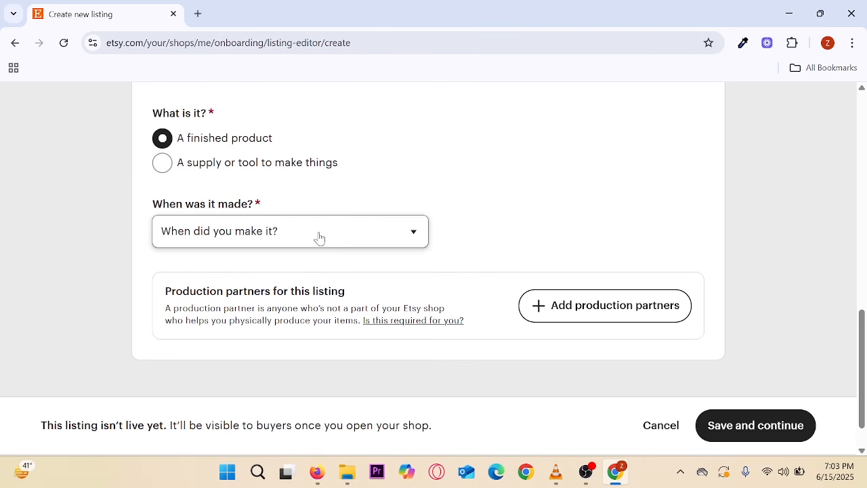
left_click(342, 238)
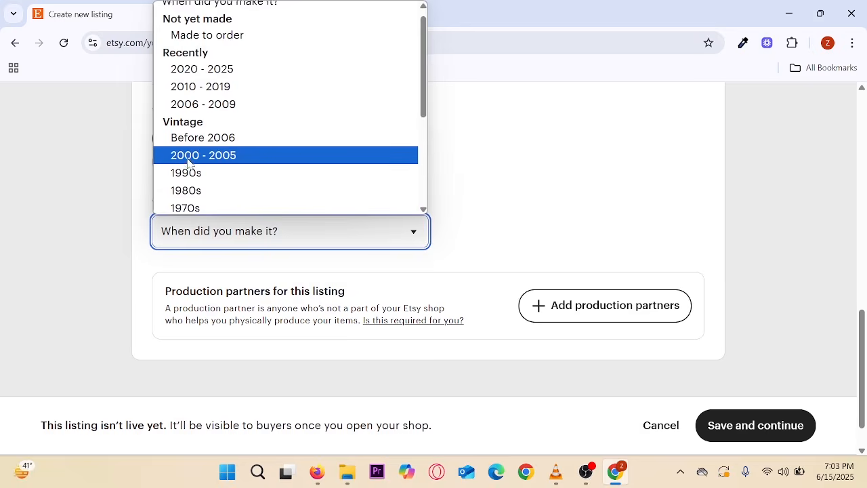
left_click(201, 80)
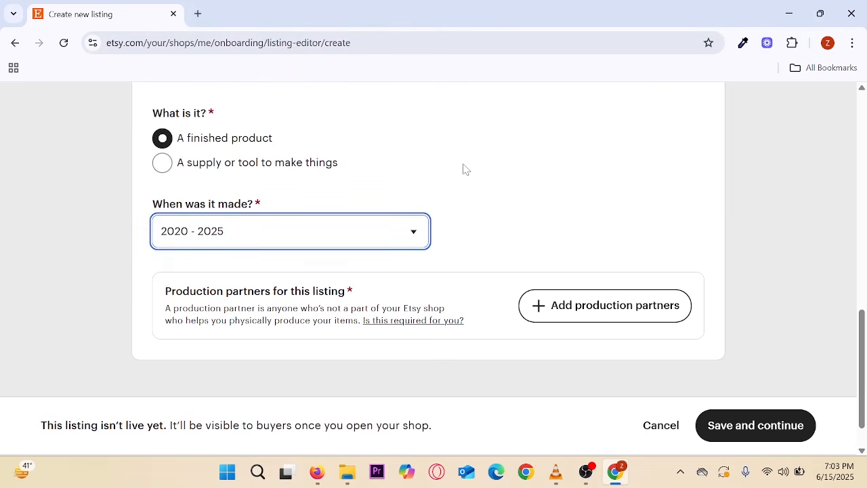
scroll(463, 169, "down", 1)
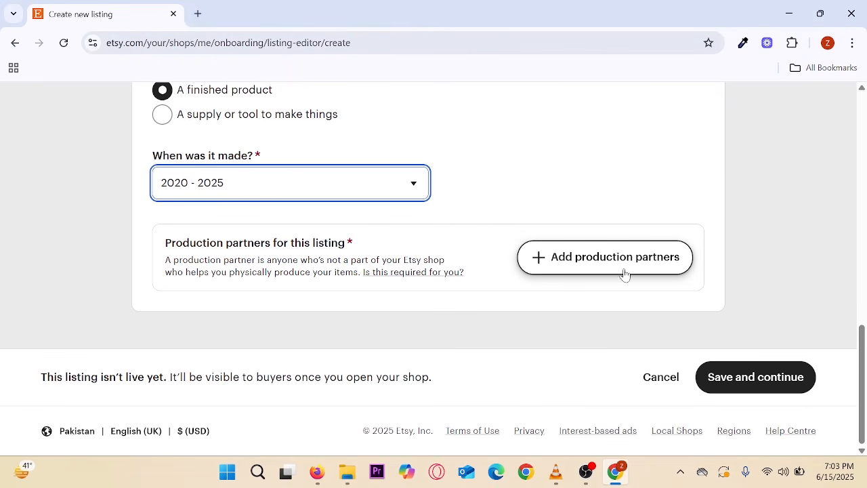
- Add production partner Ecomreels with a printing and fulfilment description, located in Pakistan
left_click(597, 265)
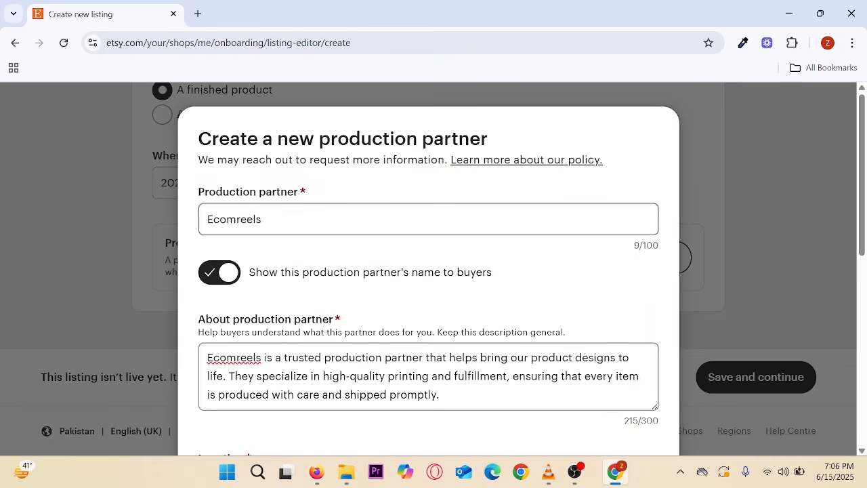
scroll(428, 271, "down", 1)
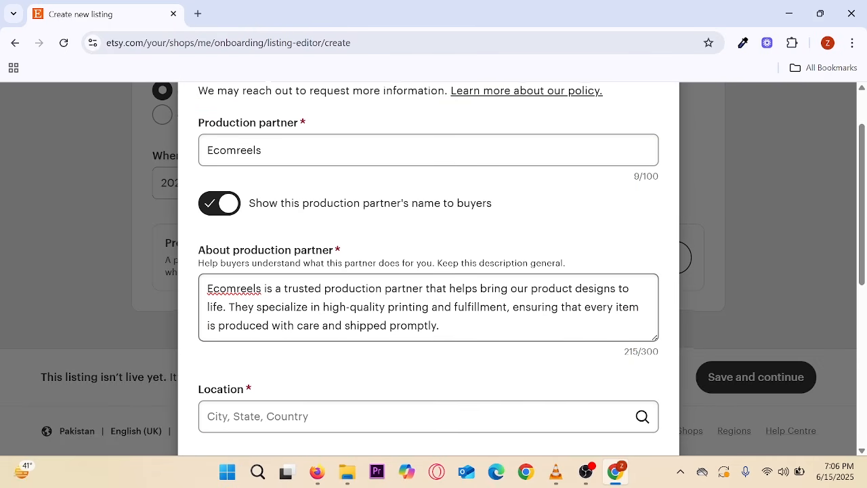
scroll(428, 271, "down", 1)
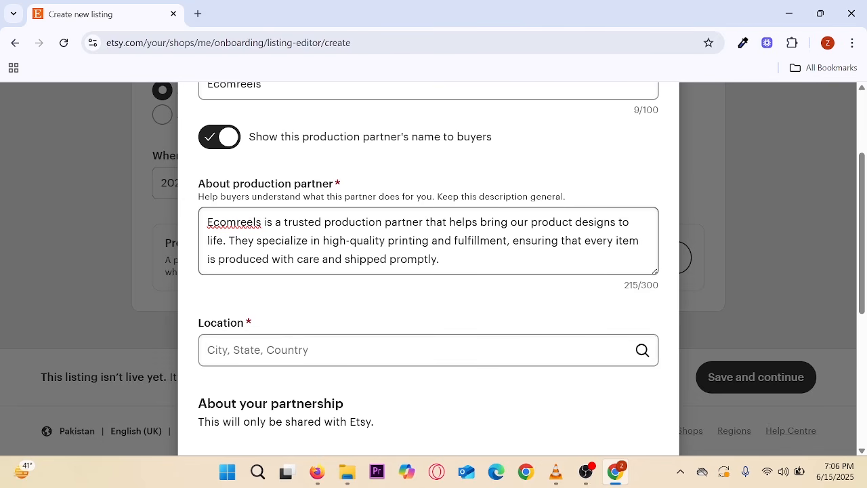
scroll(428, 271, "down", 2)
left_click(429, 214)
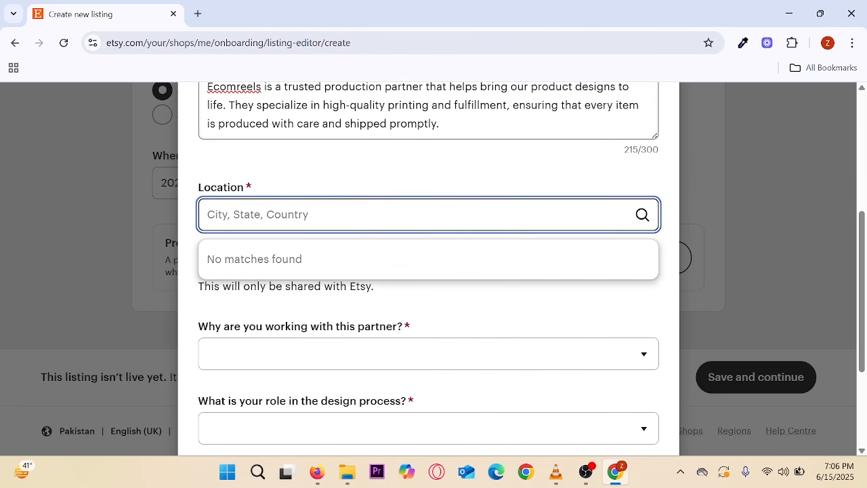
type("paki")
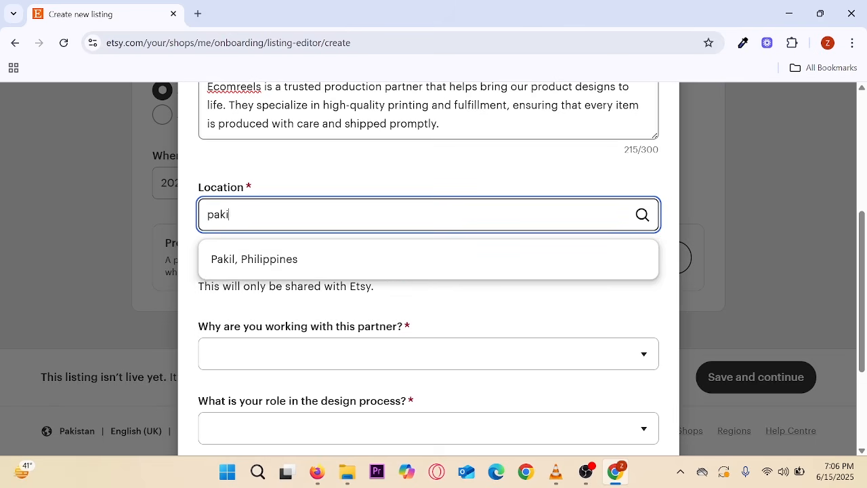
left_click(323, 258)
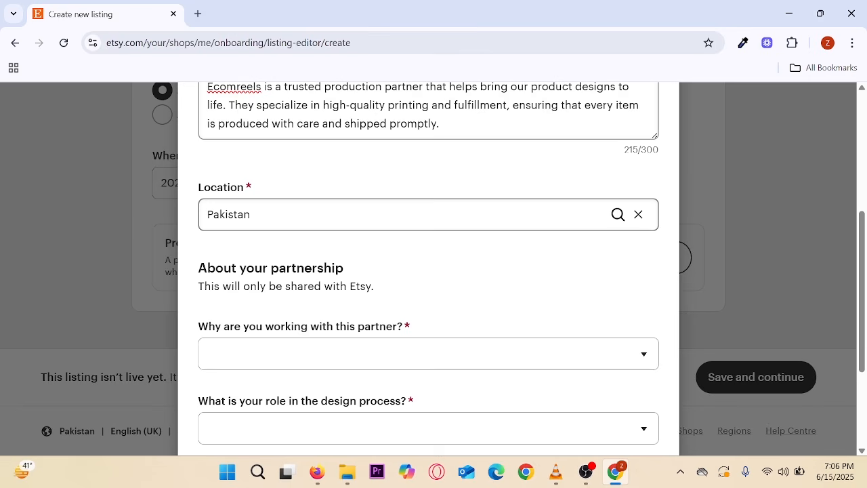
scroll(319, 242, "down", 1)
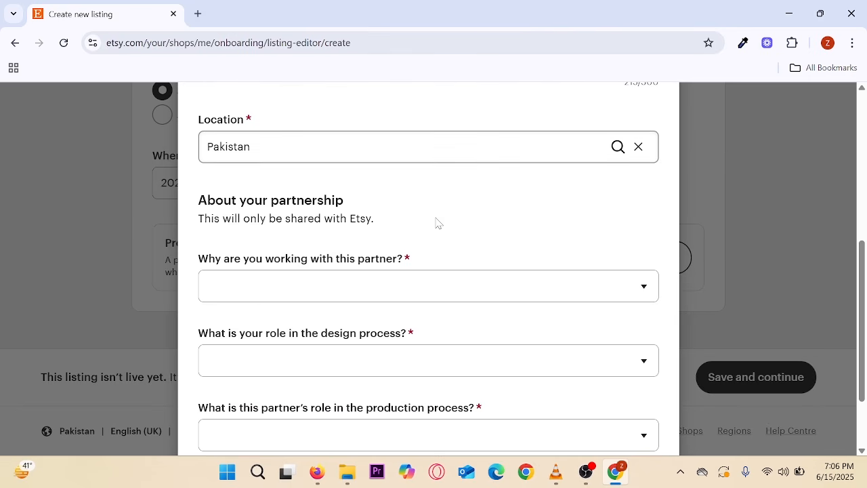
scroll(439, 224, "down", 1)
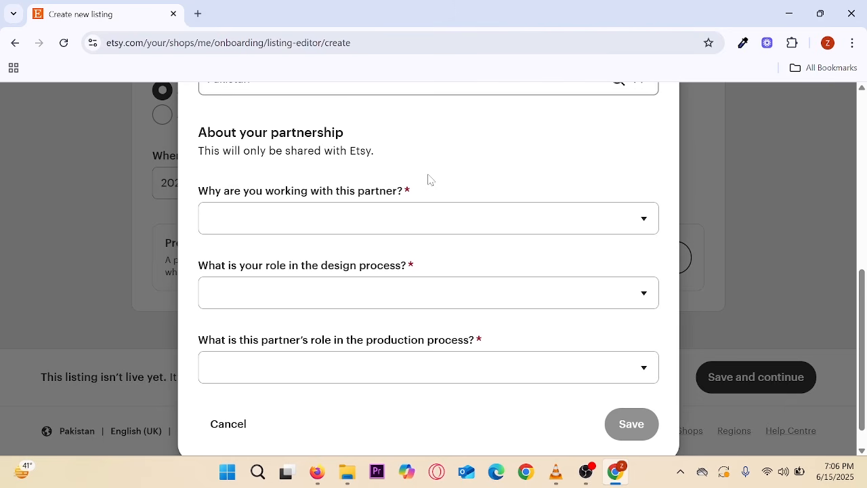
scroll(428, 179, "down", 1)
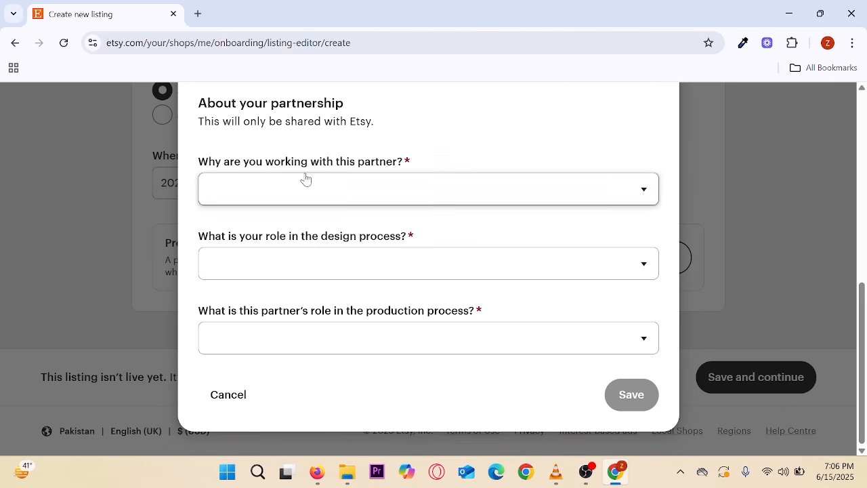
- Save Ecomreels after answering: help meeting demand, I design everything myself, They do everything
left_click(521, 196)
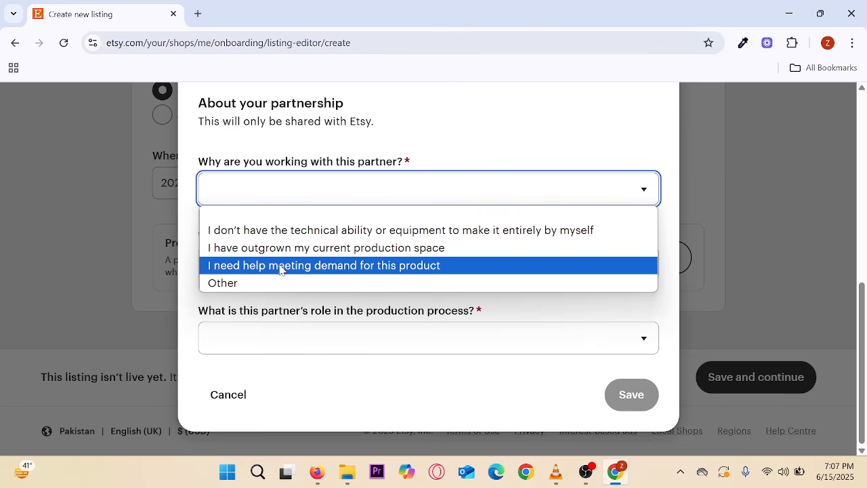
left_click(281, 265)
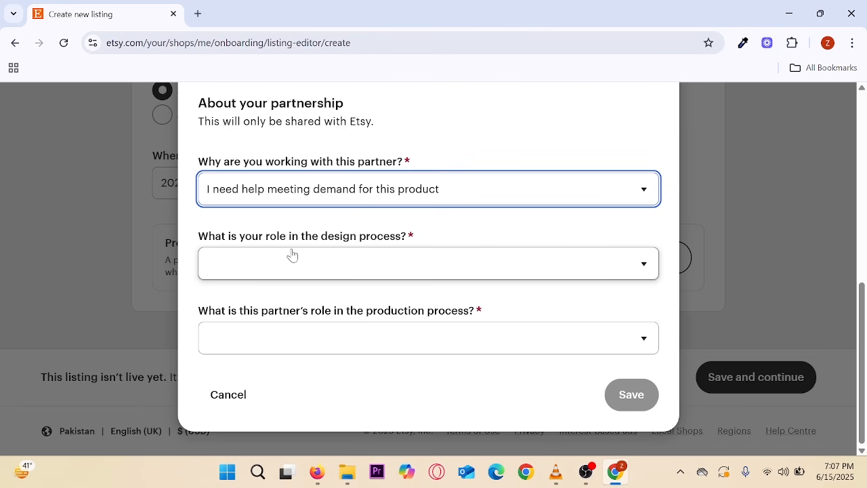
left_click(311, 267)
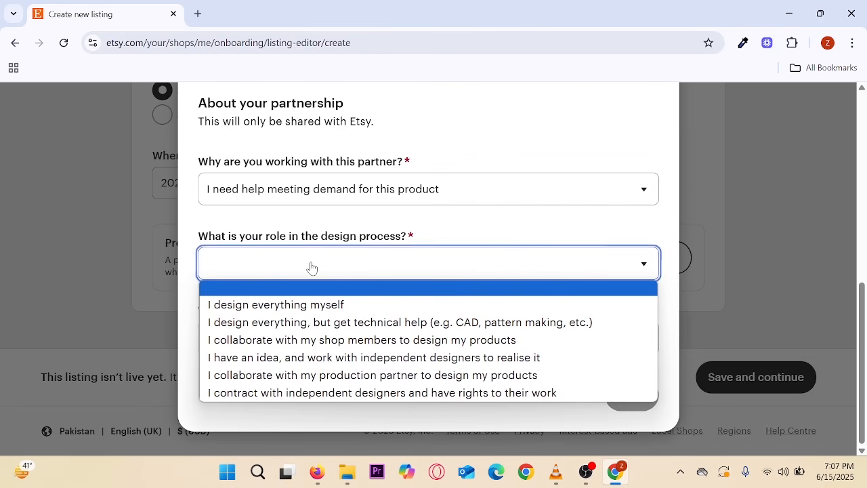
left_click(278, 304)
left_click(295, 346)
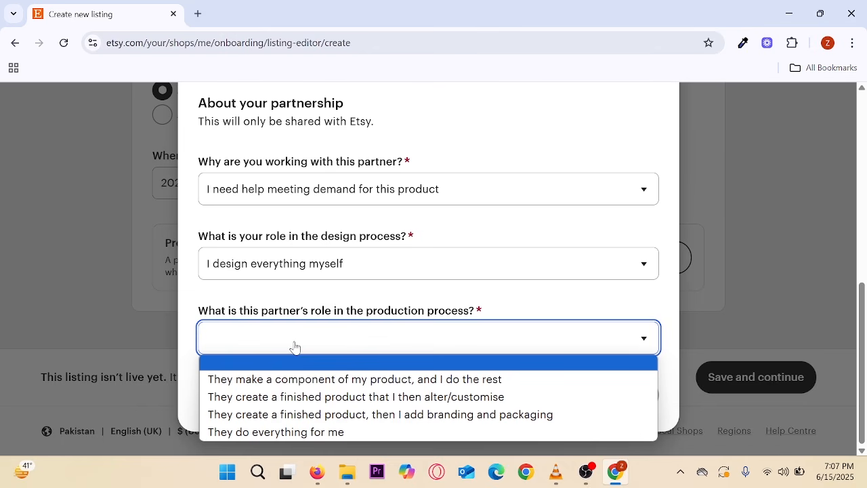
left_click(278, 434)
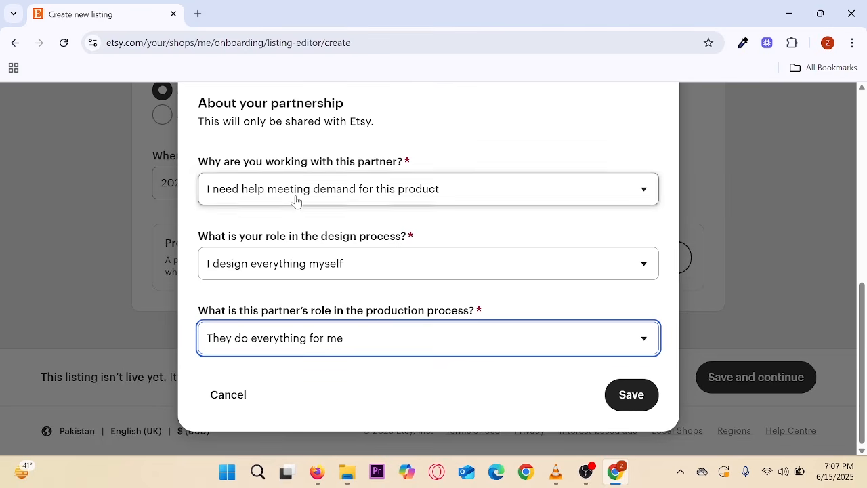
scroll(287, 271, "up", 1)
scroll(288, 243, "down", 1)
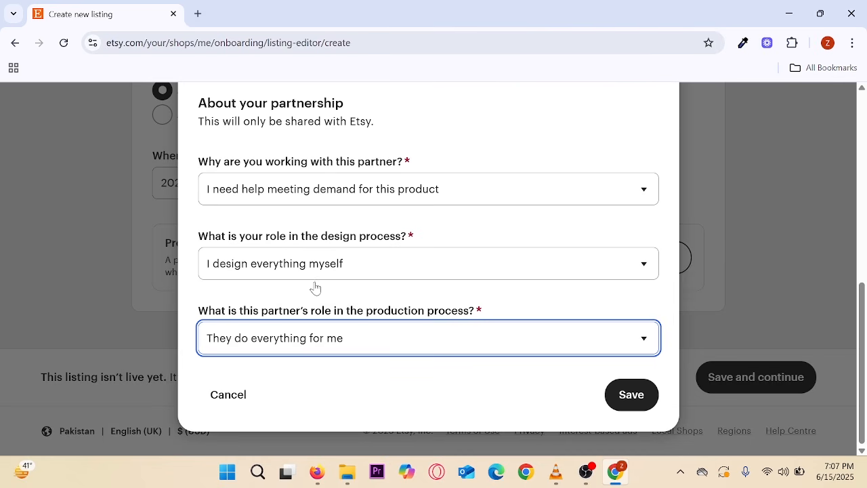
left_click(626, 402)
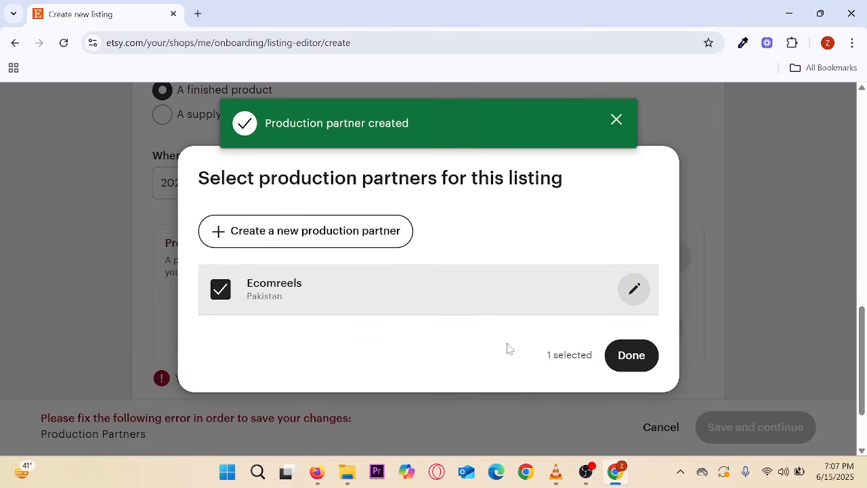
- Keep Ecomreels (Pakistan) as the only production partner, leaving Gracelay unselected
left_click(632, 355)
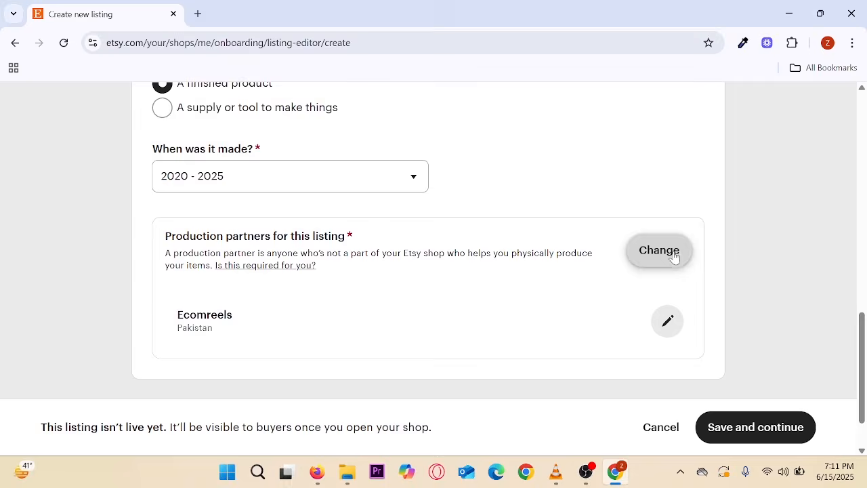
left_click(667, 256)
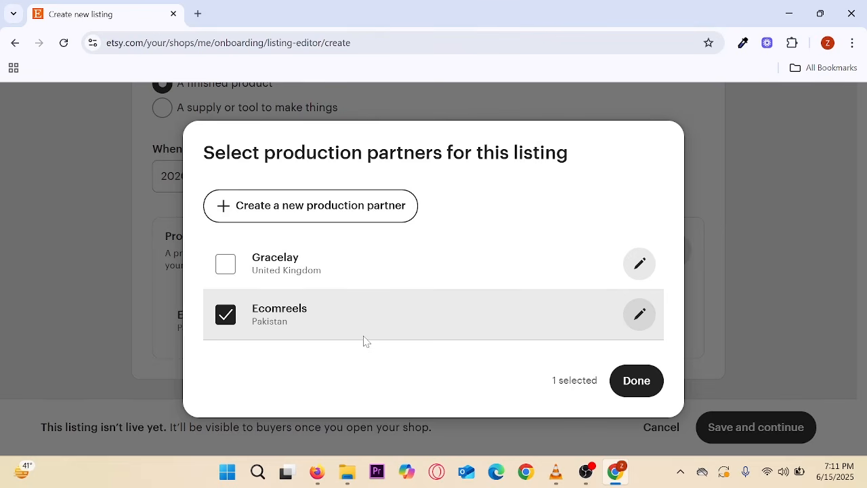
left_click(225, 266)
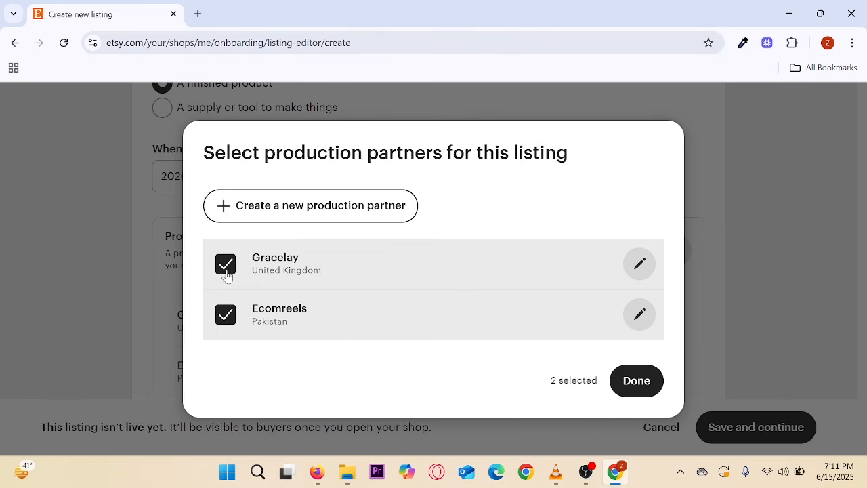
left_click(225, 266)
left_click(637, 381)
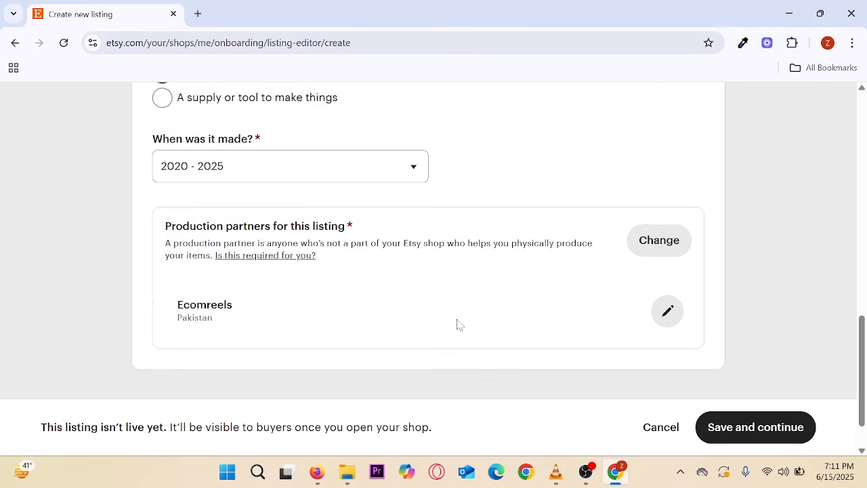
scroll(459, 325, "down", 1)
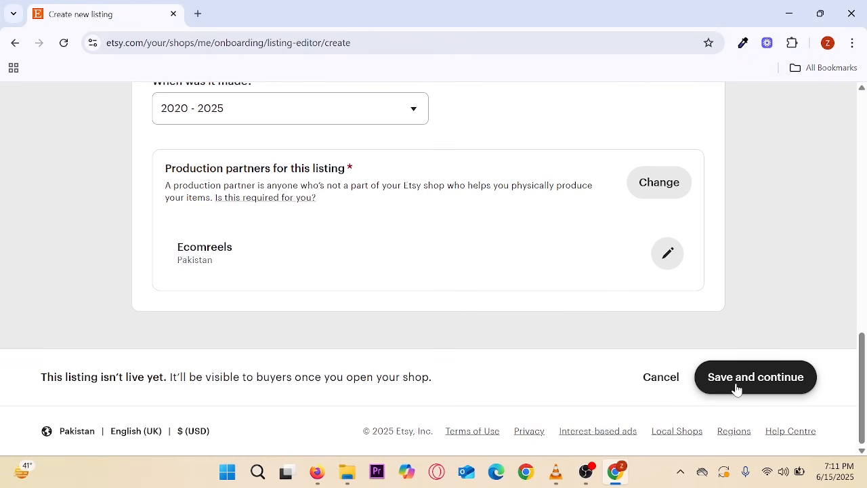
- Save the production details, move to the listing form, then bring up the 'Bed sheet - Google Search' tab
left_click(760, 381)
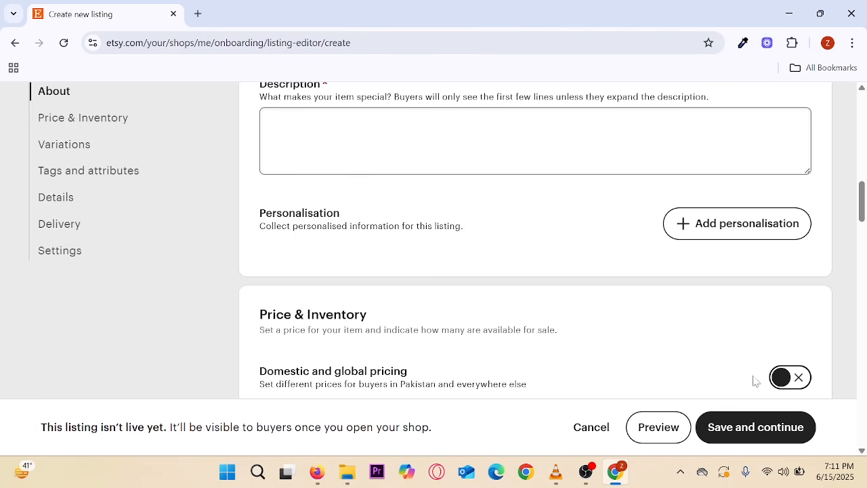
scroll(412, 294, "up", 9)
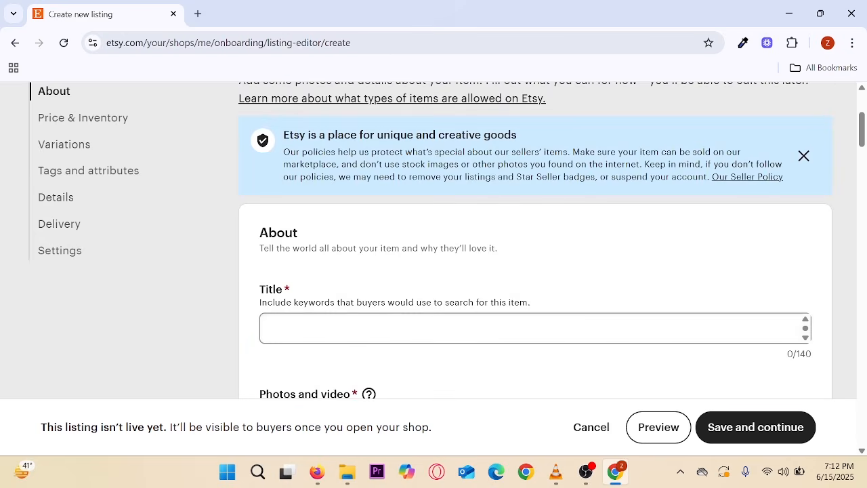
scroll(399, 291, "up", 3)
scroll(397, 286, "down", 5)
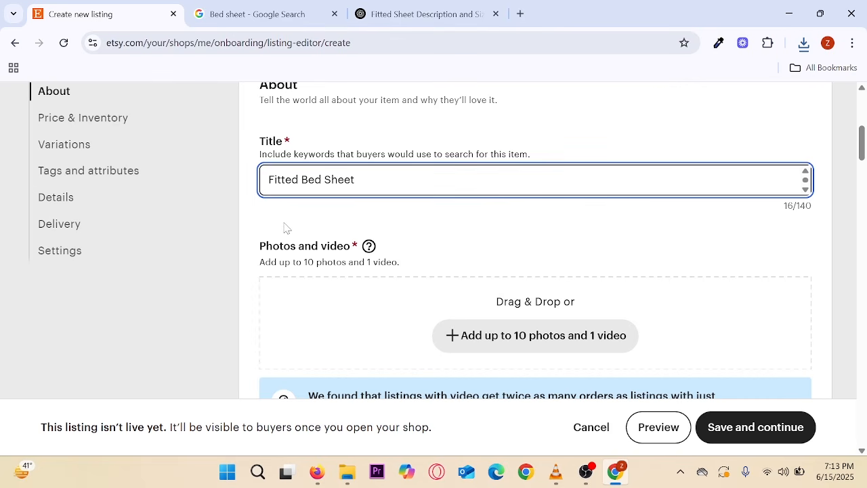
scroll(285, 227, "down", 1)
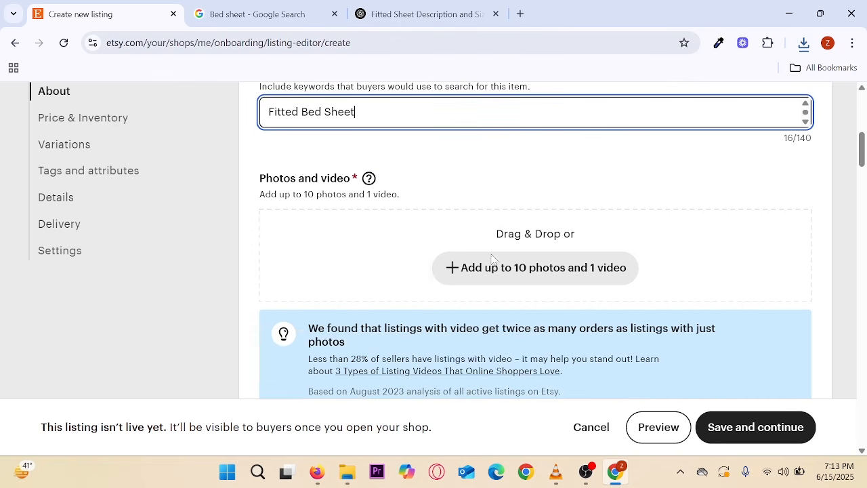
left_click(228, 6)
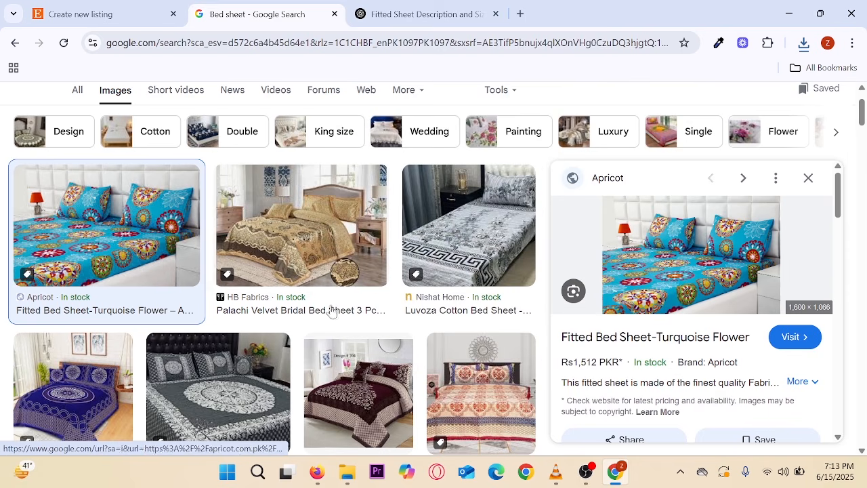
- Copy ChatGPT's fitted-sheet description and size list through the pocket-depth note, then return to the Etsy draft
mouse_move(108, 224)
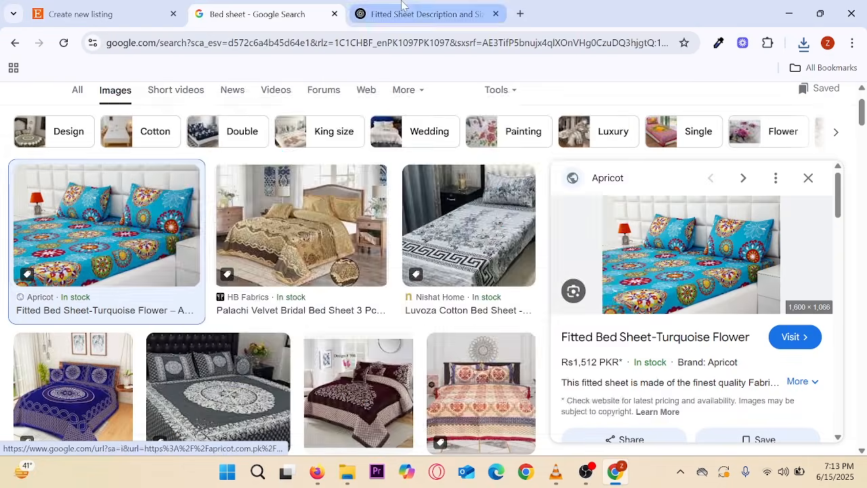
left_click(406, 10)
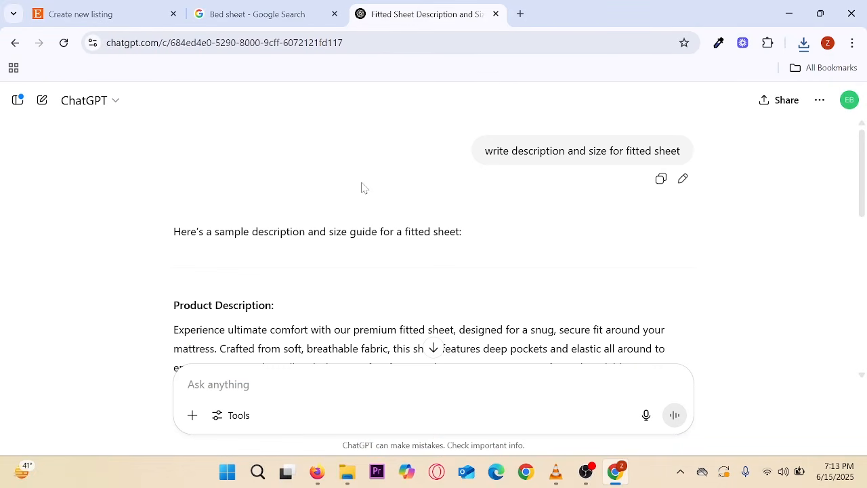
scroll(341, 183, "down", 1)
scroll(354, 188, "up", 1)
scroll(420, 225, "down", 2)
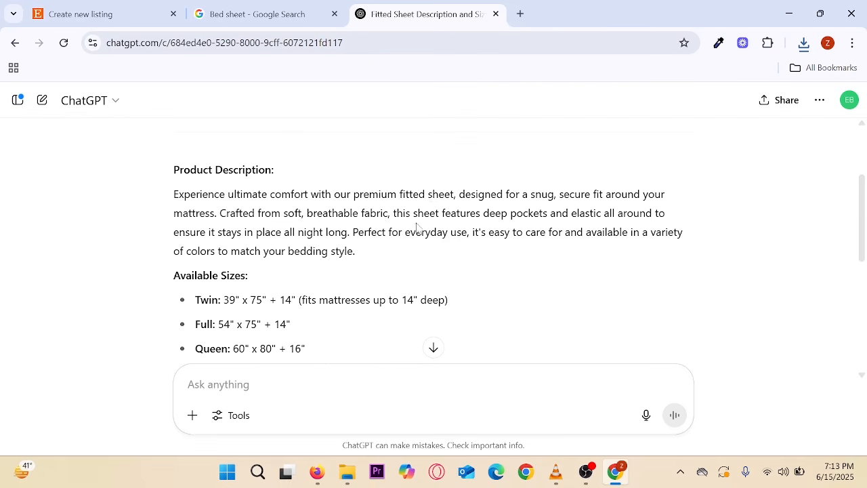
left_click_drag(174, 169, 409, 160)
scroll(355, 243, "down", 4)
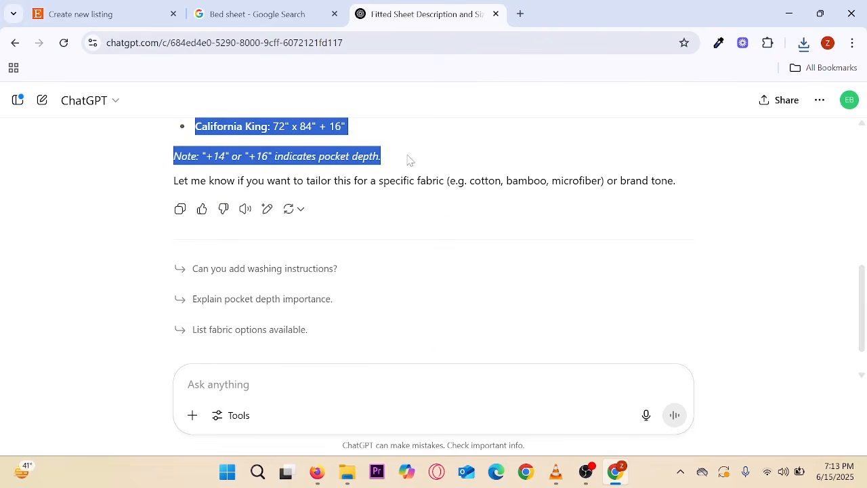
left_click(119, 10)
- Paste the copied fitted-sheet description and size list into the Description field
scroll(416, 274, "down", 2)
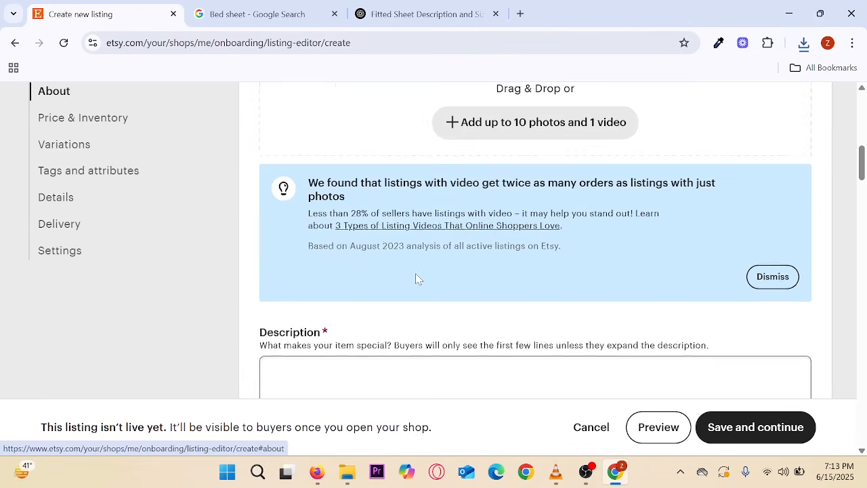
scroll(415, 273, "down", 2)
left_click(415, 273)
key("ctrl+v")
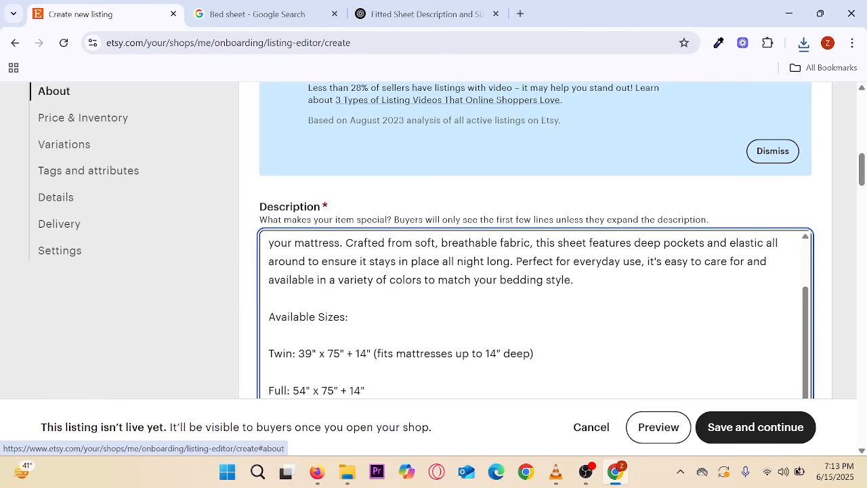
scroll(415, 273, "down", 5)
scroll(415, 273, "up", 9)
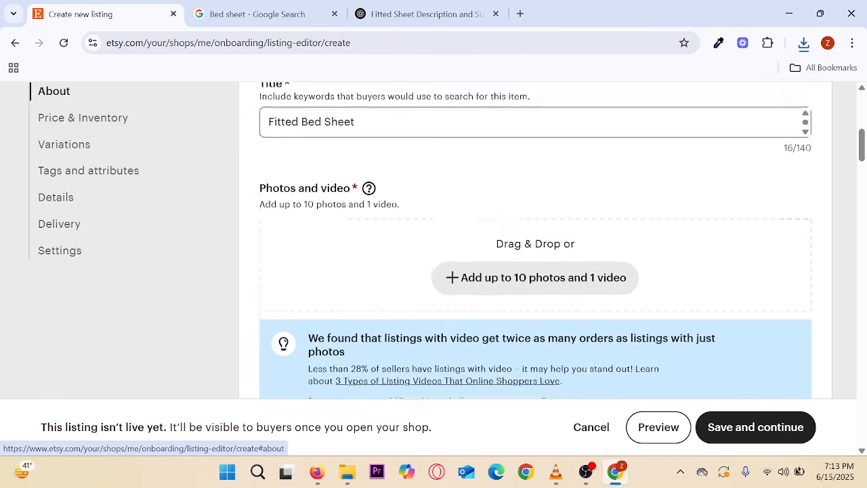
scroll(447, 298, "down", 1)
- Add the turquoise floral bed sheet image from Google Images as the primary listing photo
left_click(254, 14)
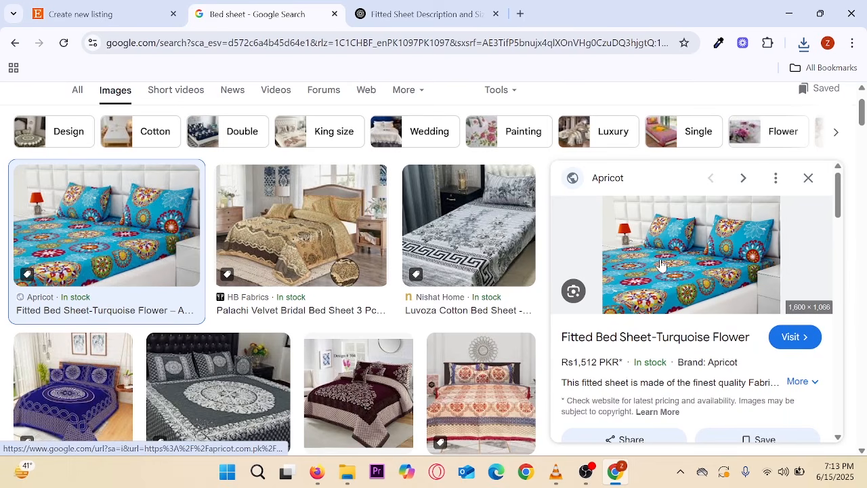
key("ctrl+shift+Tab")
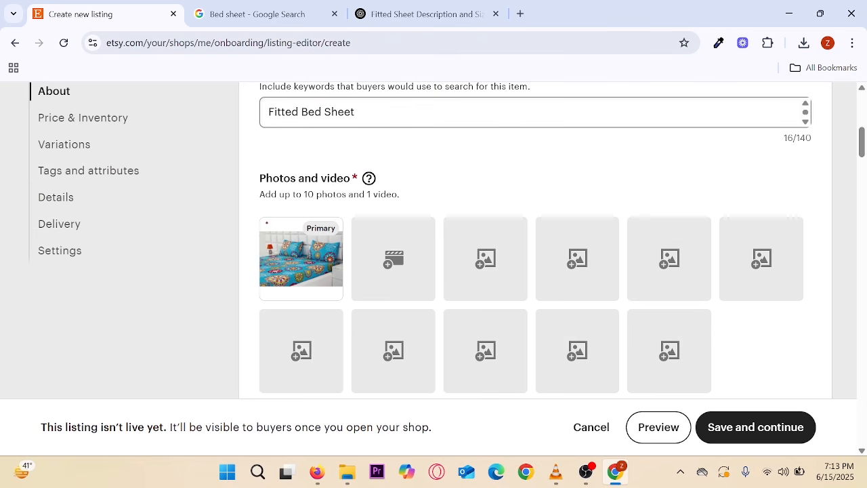
left_click_drag(247, 203, 335, 288)
mouse_move(376, 205)
left_mouse_down()
mouse_move(388, 220)
mouse_move(422, 190)
left_mouse_up()
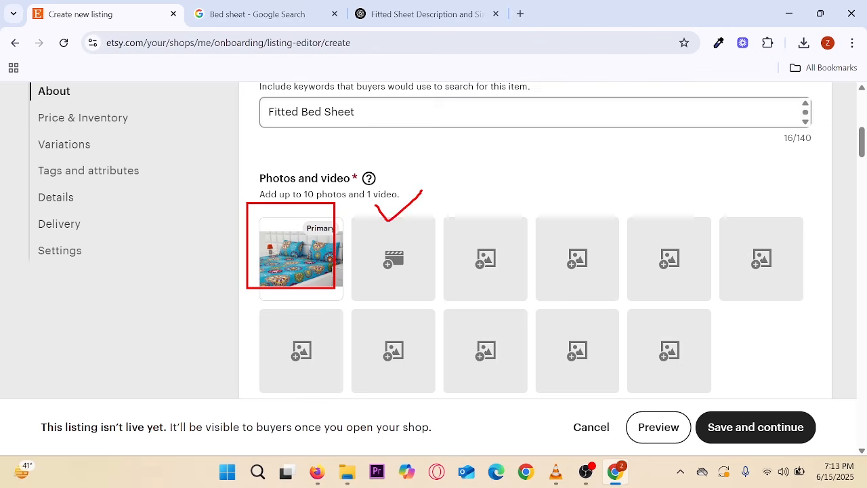
scroll(421, 196, "down", 10)
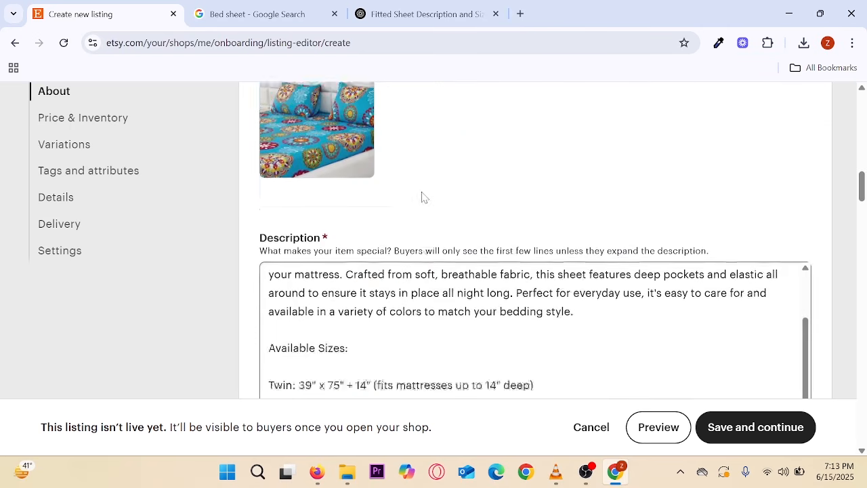
scroll(421, 196, "down", 8)
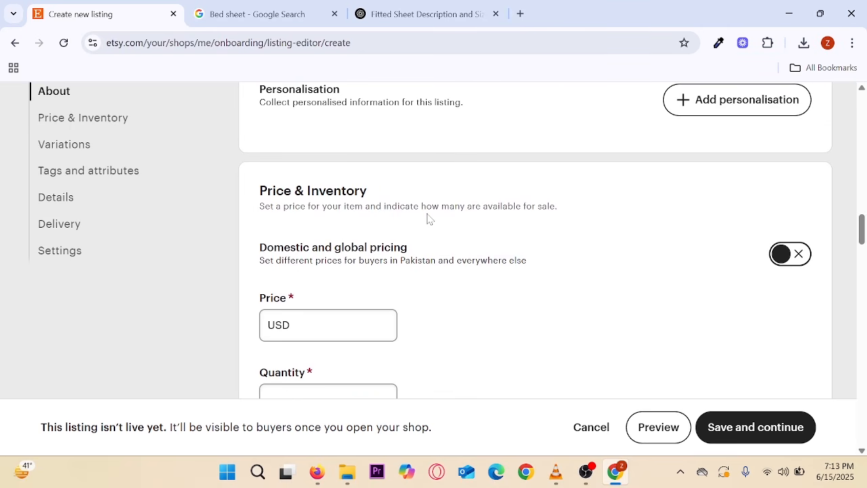
- Set the price to USD 19.99 and the quantity to 2
scroll(429, 247, "up", 2)
scroll(430, 248, "down", 3)
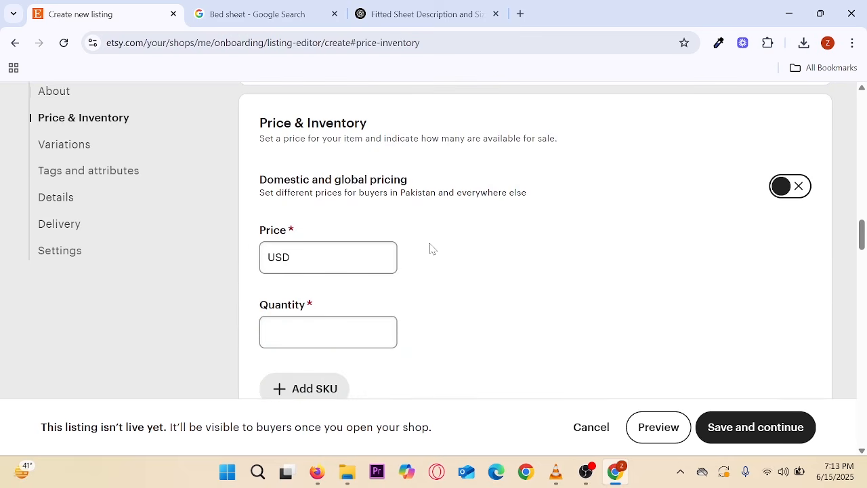
left_click(352, 258)
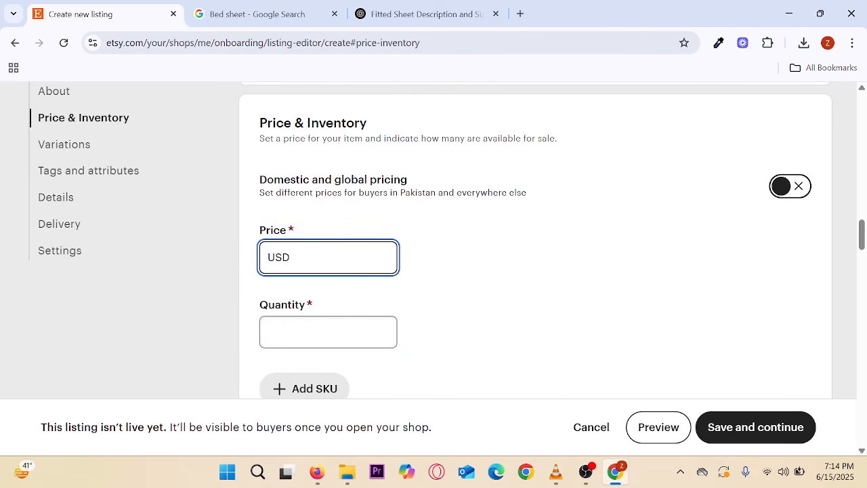
type("19.99")
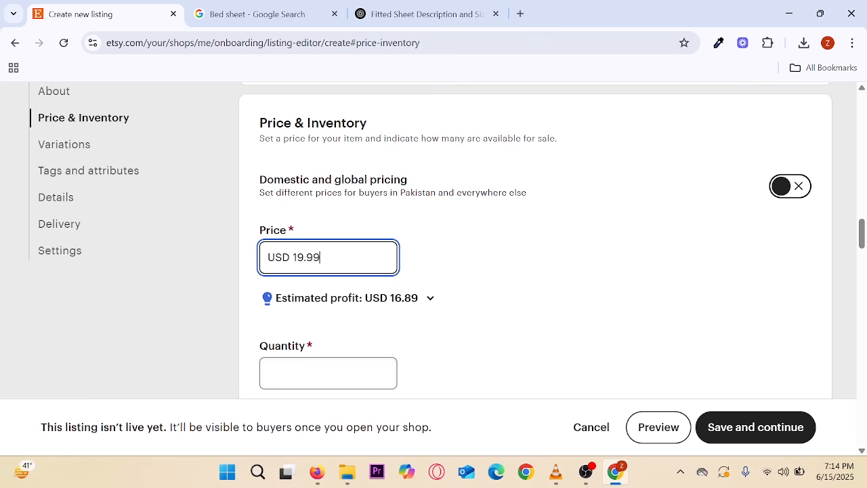
scroll(341, 264, "down", 2)
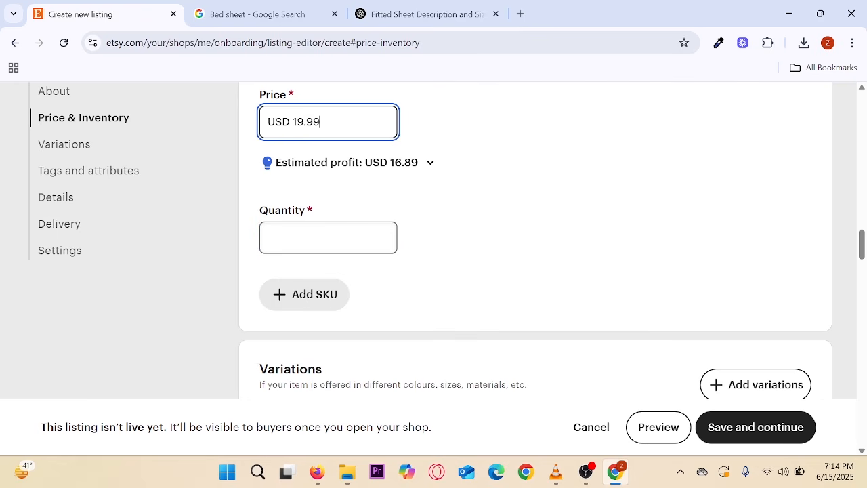
left_click(328, 237)
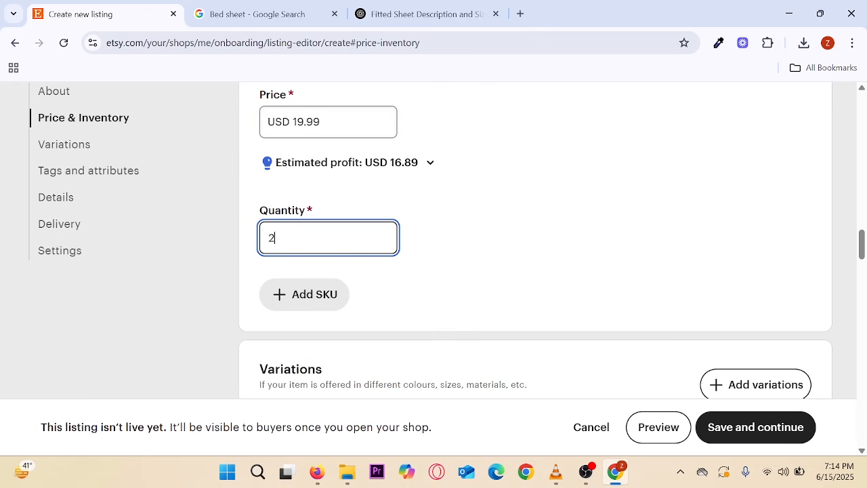
left_click(507, 257)
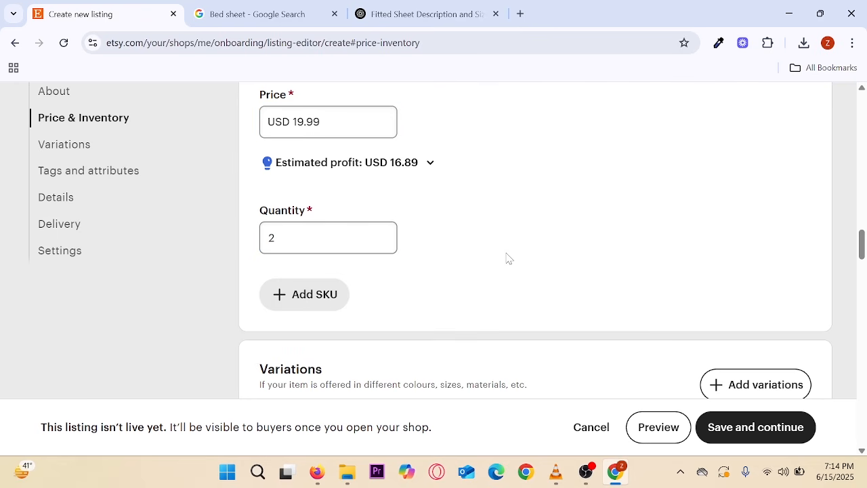
- Add a SKU field to the listing's Price & Inventory section
left_click(295, 305)
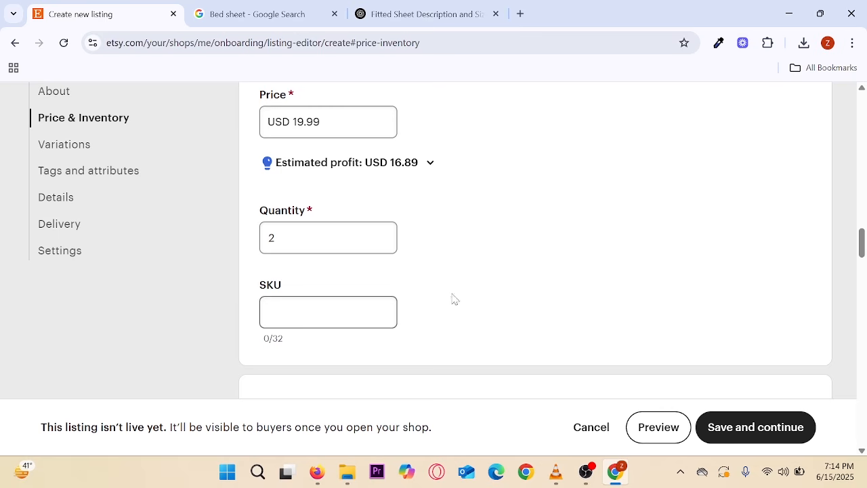
scroll(453, 272, "up", 1)
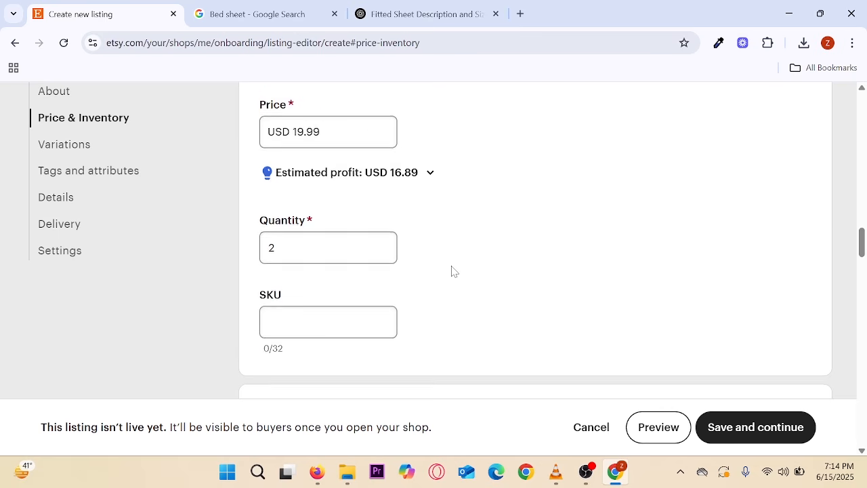
scroll(453, 271, "down", 2)
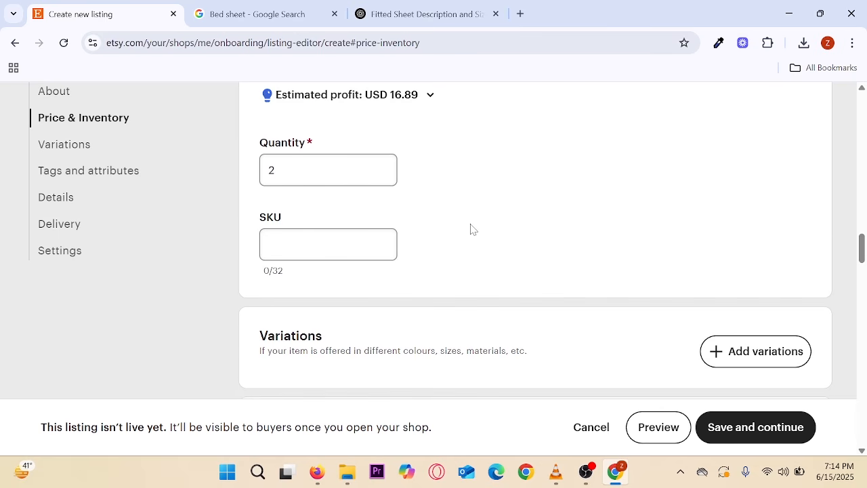
scroll(472, 229, "up", 4)
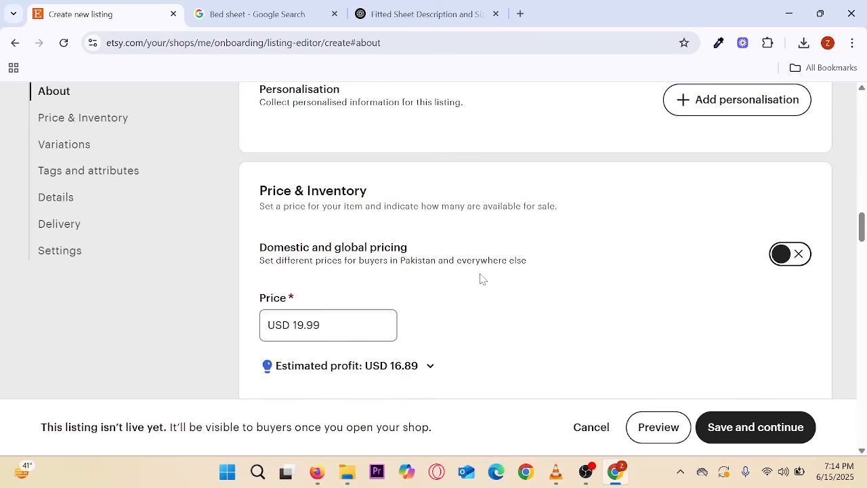
scroll(480, 278, "up", 2)
scroll(480, 278, "down", 7)
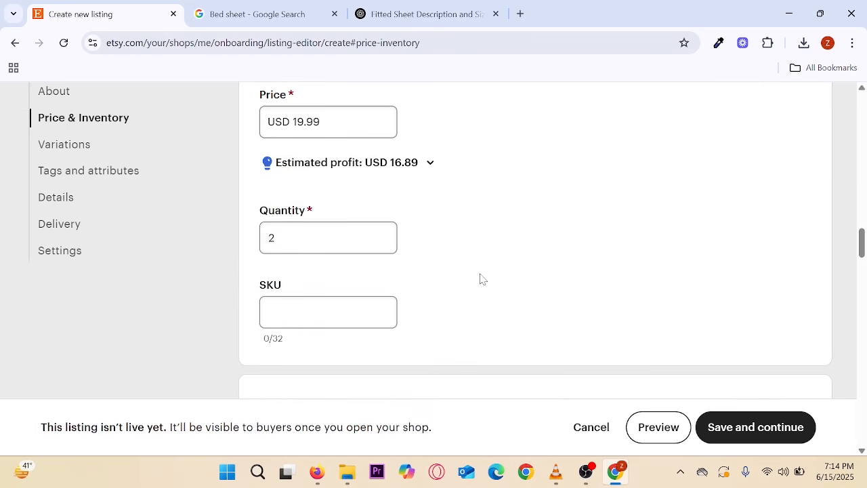
scroll(485, 271, "down", 1)
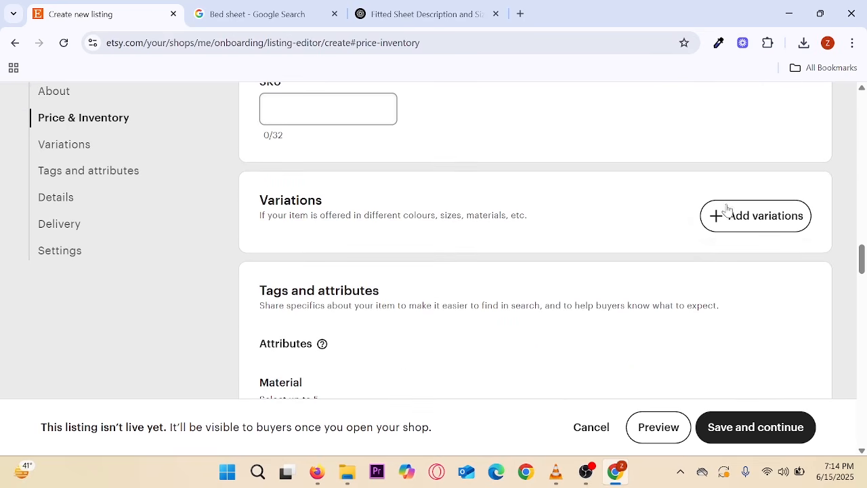
- Skip adding variations and set the listing material to Cotton
left_click(767, 231)
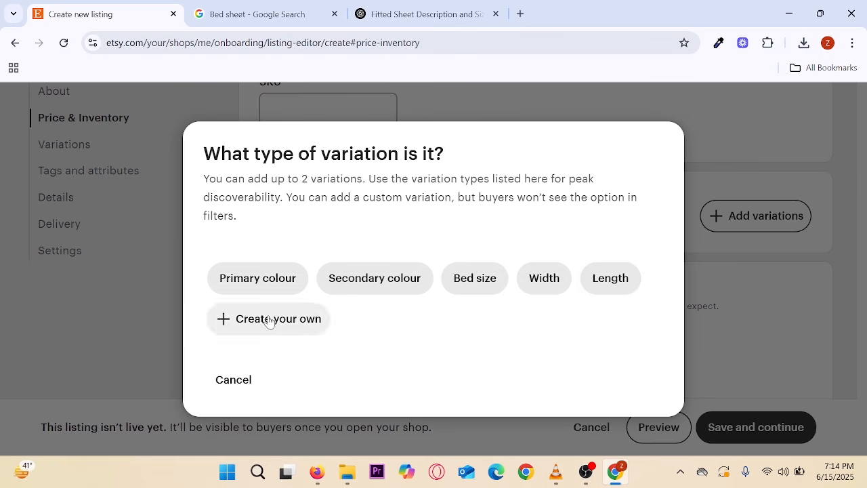
left_click(232, 381)
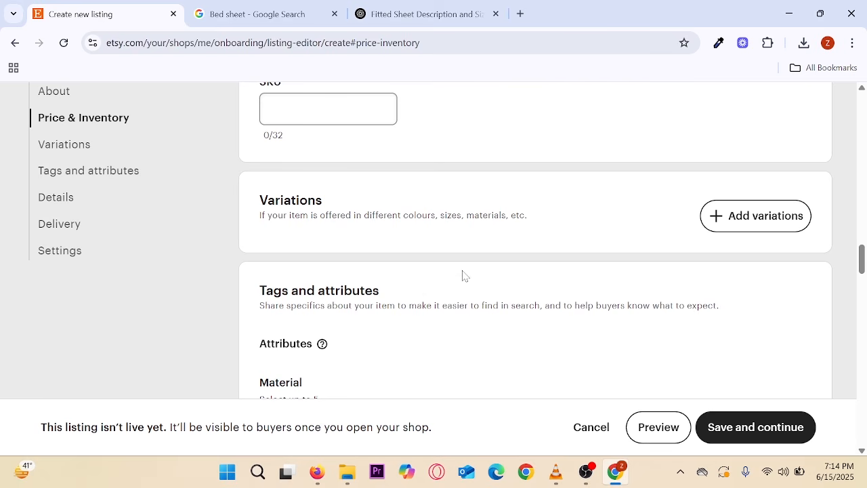
scroll(464, 274, "down", 3)
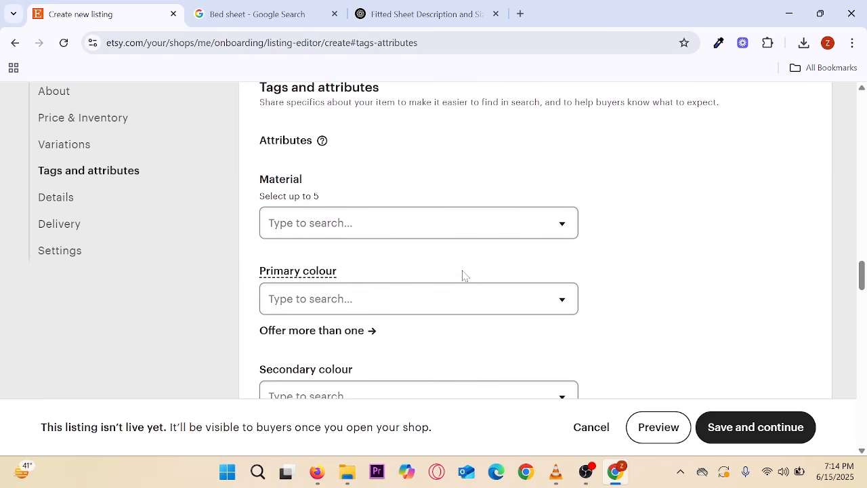
left_click(555, 227)
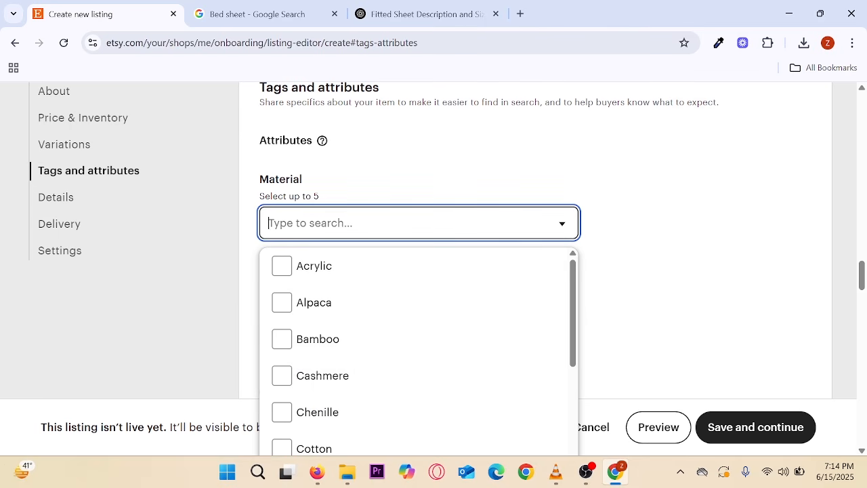
scroll(285, 377, "down", 1)
scroll(285, 378, "down", 2)
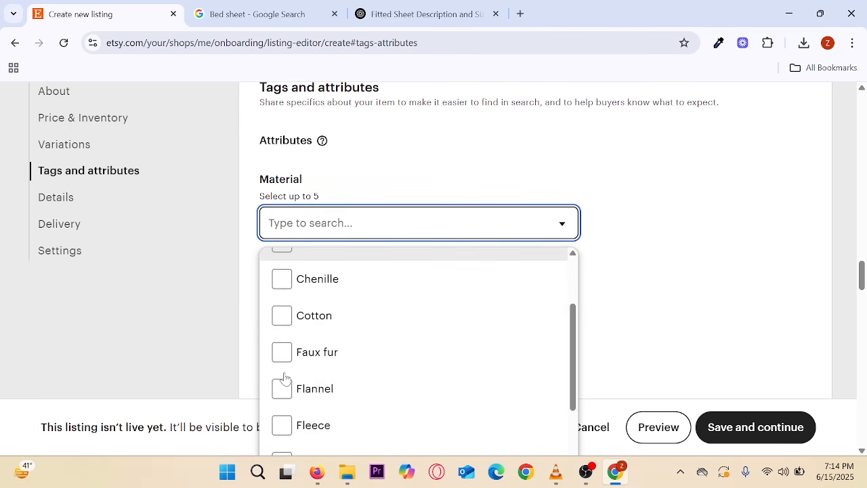
left_click(282, 314)
left_click(748, 279)
- Set both the primary and secondary colour to Black
scroll(287, 228, "down", 2)
left_click(284, 196)
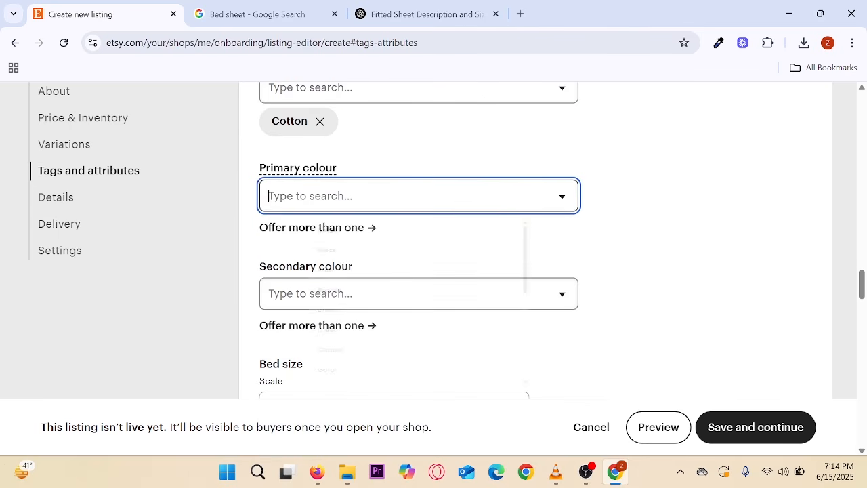
left_click(282, 280)
scroll(495, 316, "down", 2)
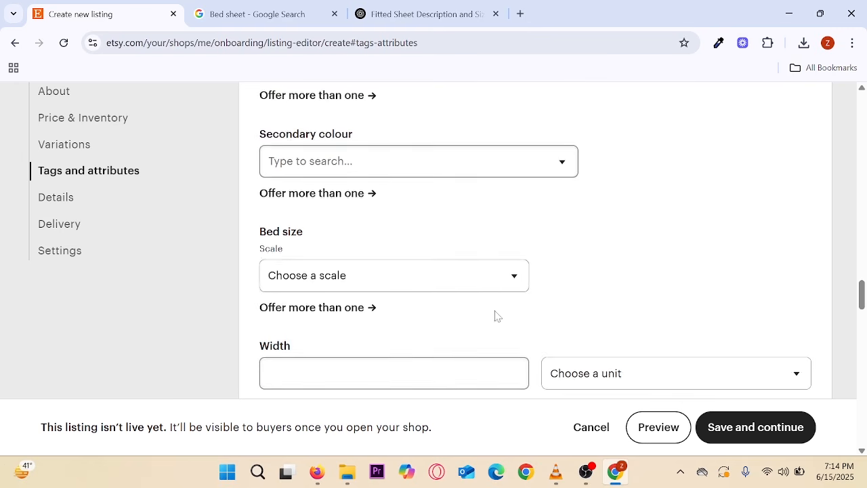
left_click(406, 158)
left_click(286, 245)
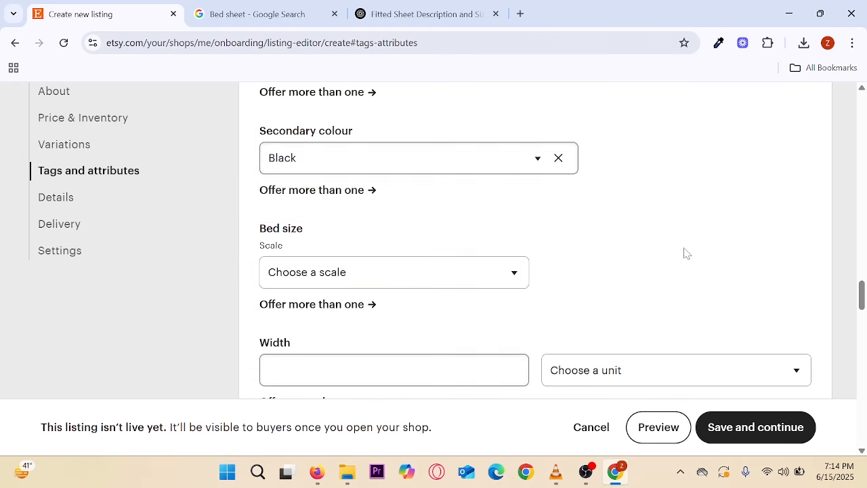
- Set the bed size scale to US/CA and the bed size to Full
scroll(488, 265, "down", 2)
left_click(365, 144)
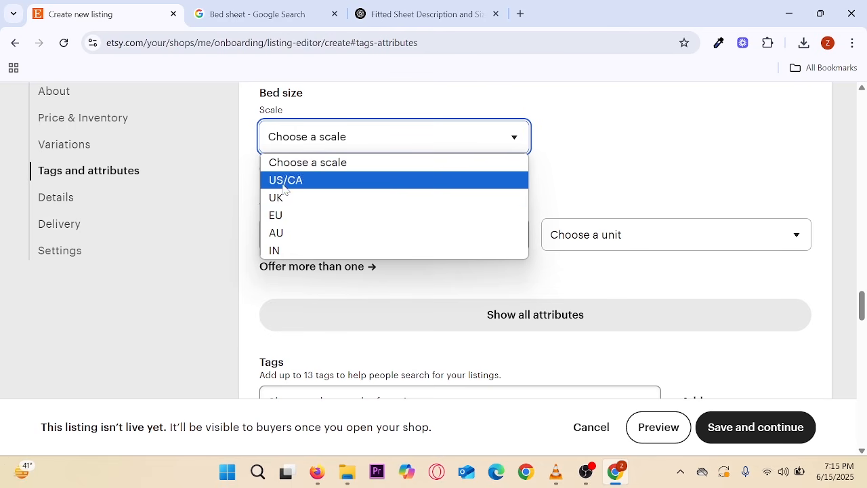
left_click(285, 181)
left_click(566, 138)
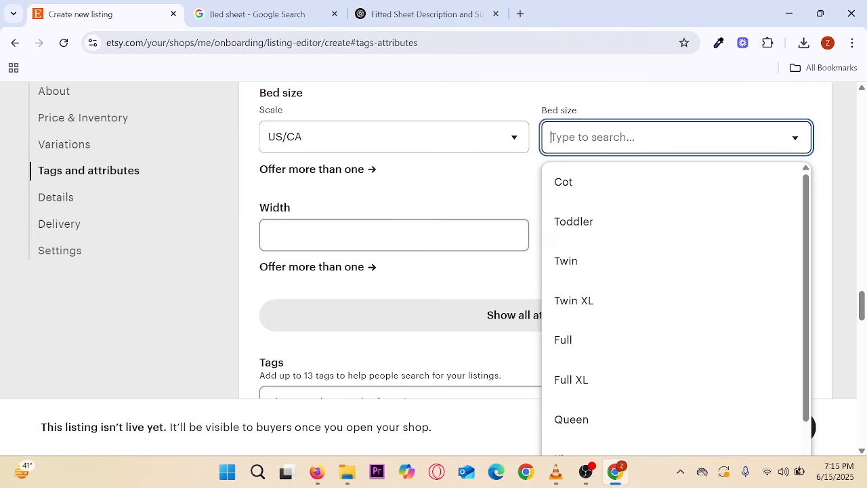
left_click(568, 343)
scroll(486, 274, "down", 2)
- Move past Details and Category to the Delivery section and bring up the delivery profile choices
scroll(427, 237, "down", 1)
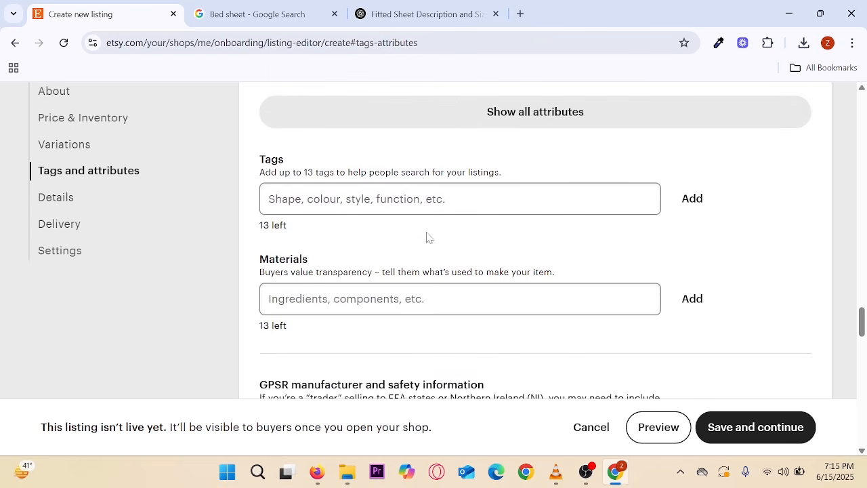
key("Tab")
scroll(345, 284, "down", 5)
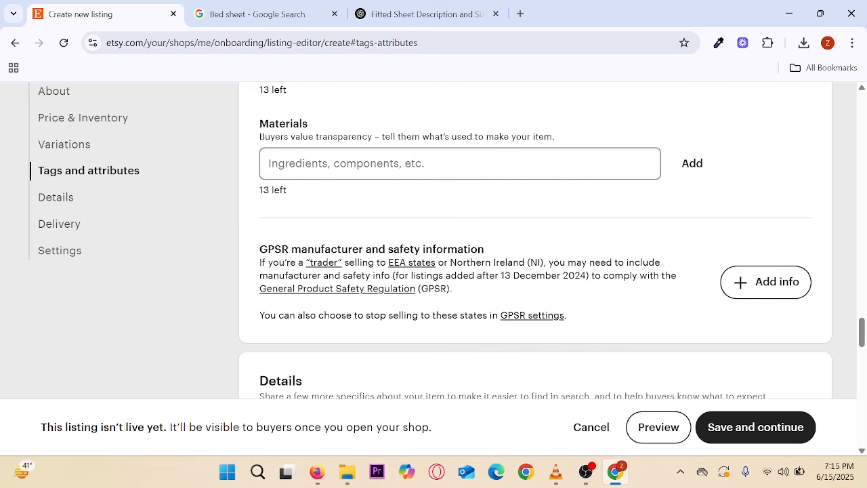
scroll(332, 262, "down", 4)
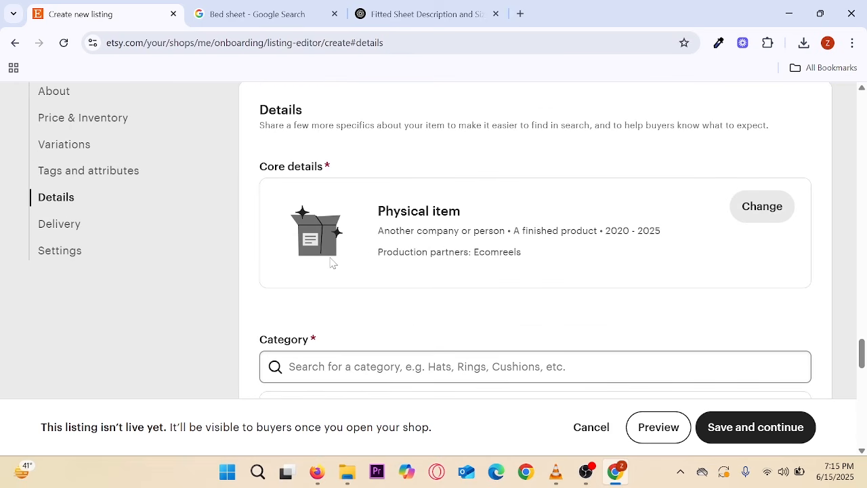
scroll(332, 263, "down", 4)
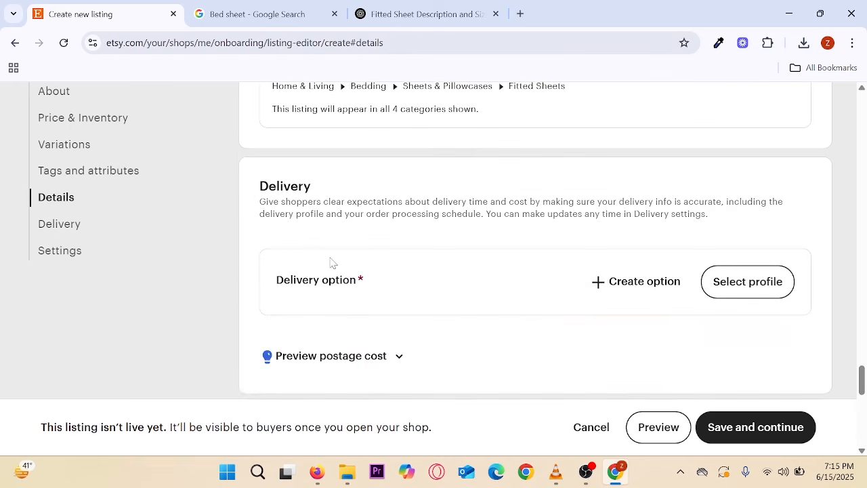
scroll(376, 264, "up", 2)
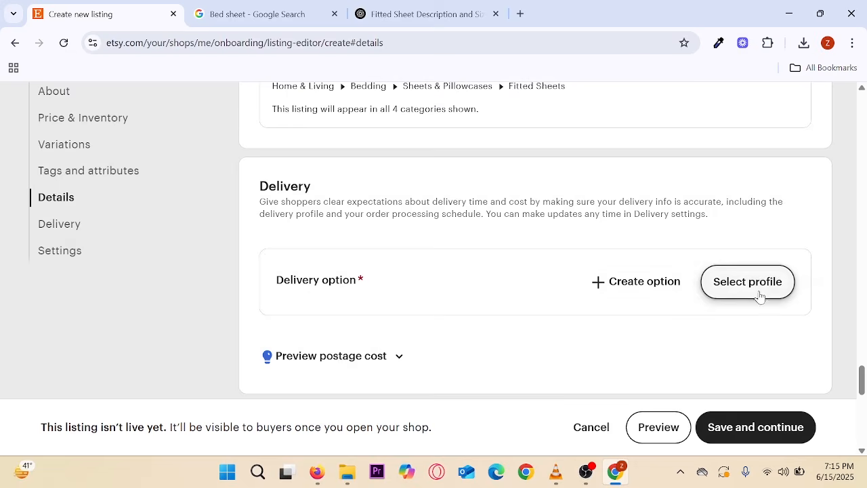
left_click(758, 293)
- Create a new delivery option dispatching from Pakistan and enter the origin postal code
left_click(433, 352)
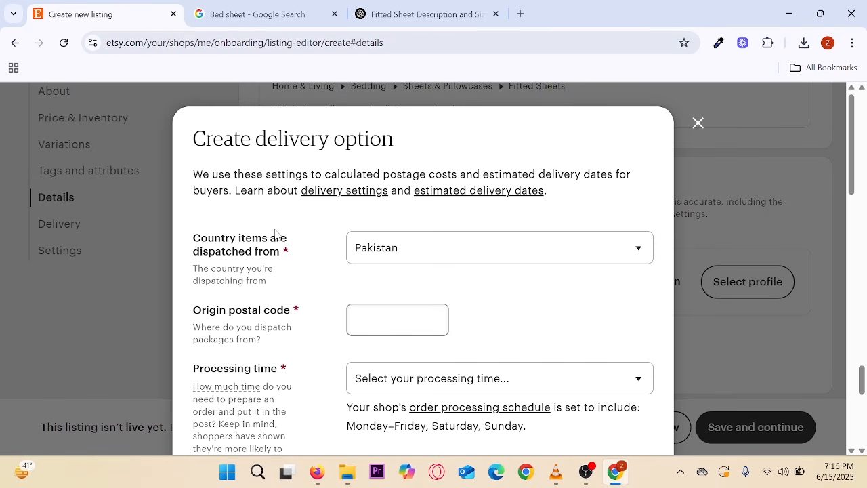
scroll(277, 235, "down", 1)
scroll(296, 231, "down", 1)
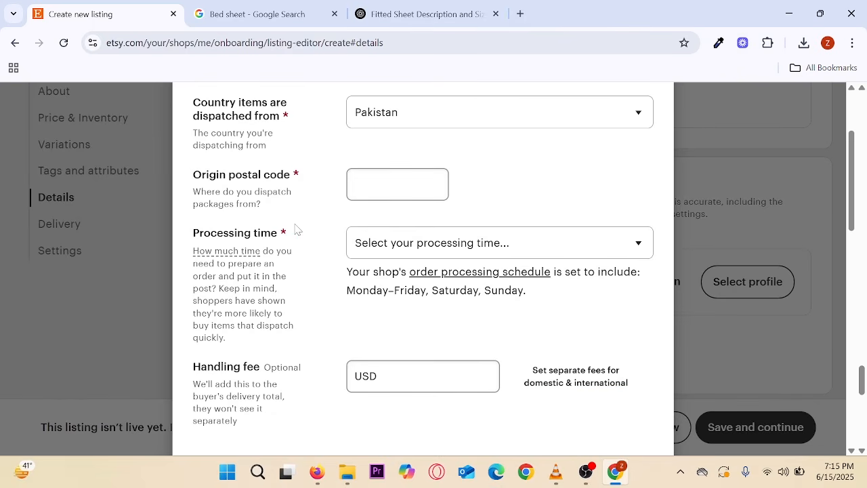
left_click(397, 184)
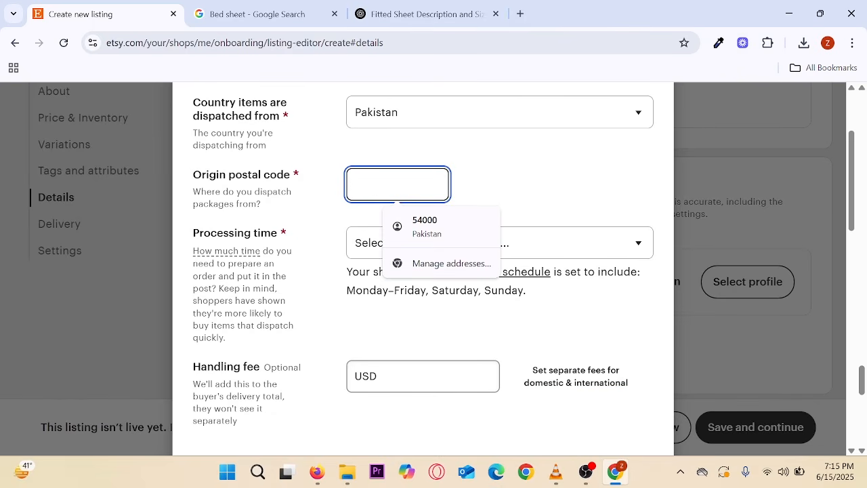
type("54000")
left_click(495, 178)
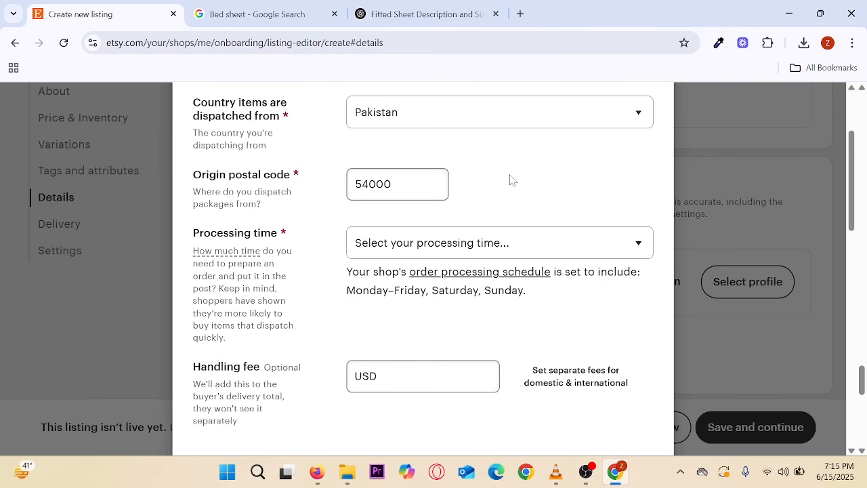
scroll(510, 180, "down", 1)
scroll(510, 180, "up", 2)
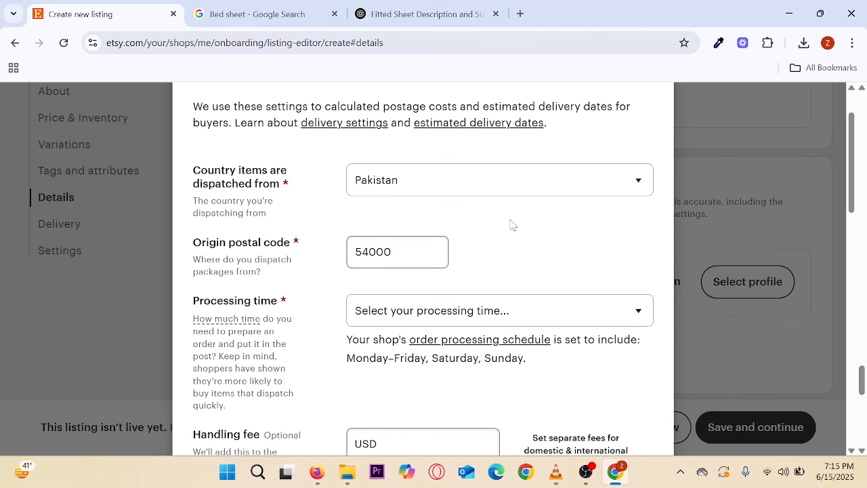
scroll(511, 225, "down", 2)
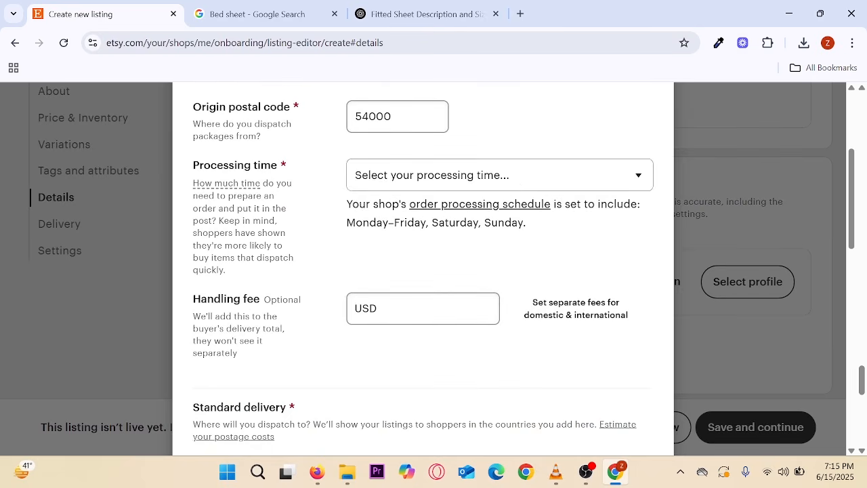
- Set the processing time to 1-2 days
left_click(507, 178)
left_click(376, 235)
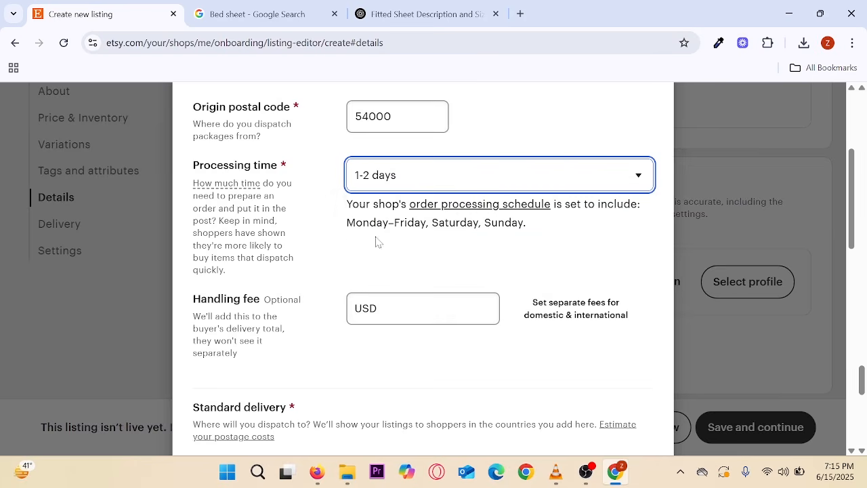
left_click(355, 175)
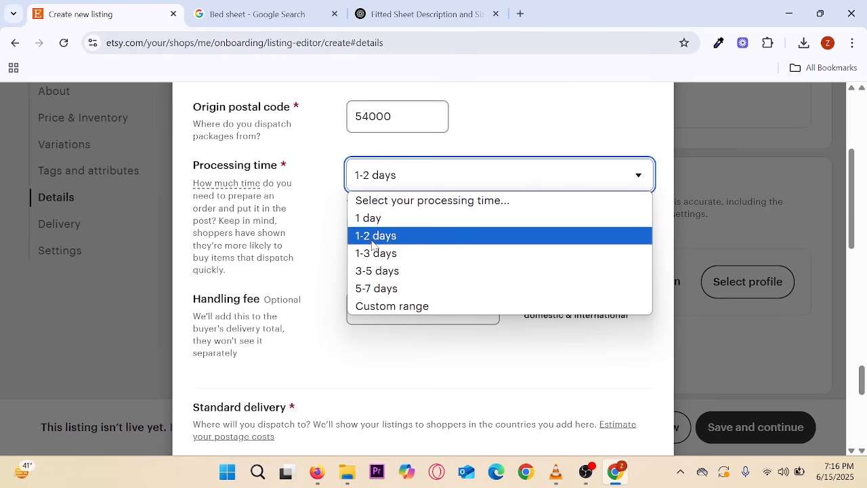
left_click(374, 236)
scroll(327, 219, "down", 2)
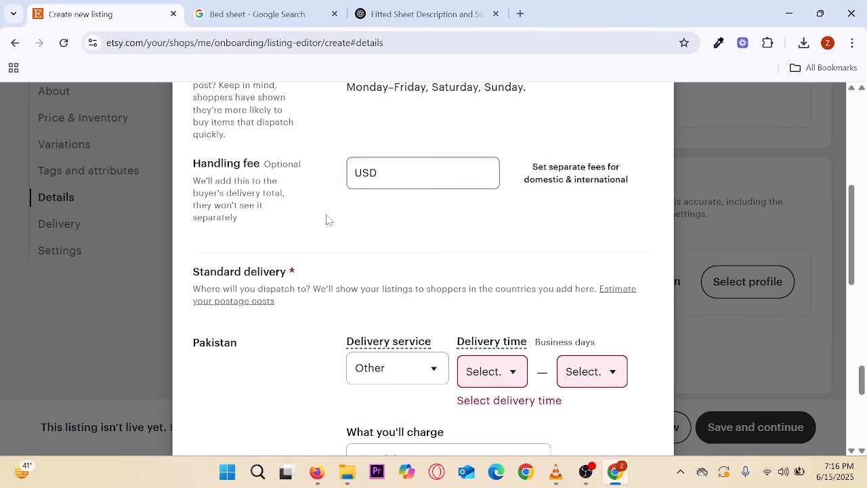
- Set the handling fee to 0 and keep Other as the Pakistan delivery service
left_click(373, 178)
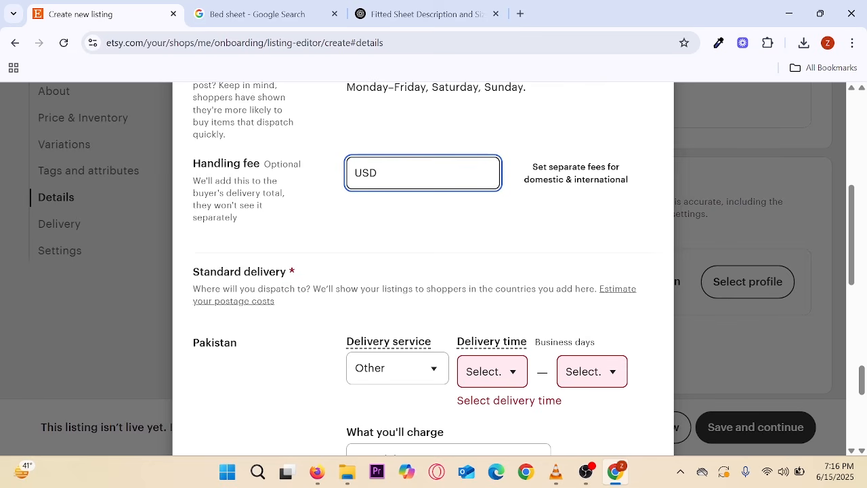
type("0")
left_click(391, 232)
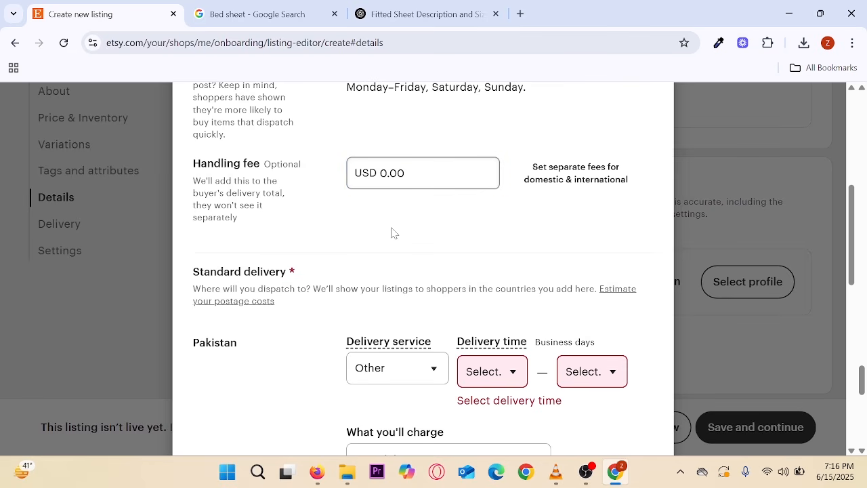
scroll(391, 232, "down", 2)
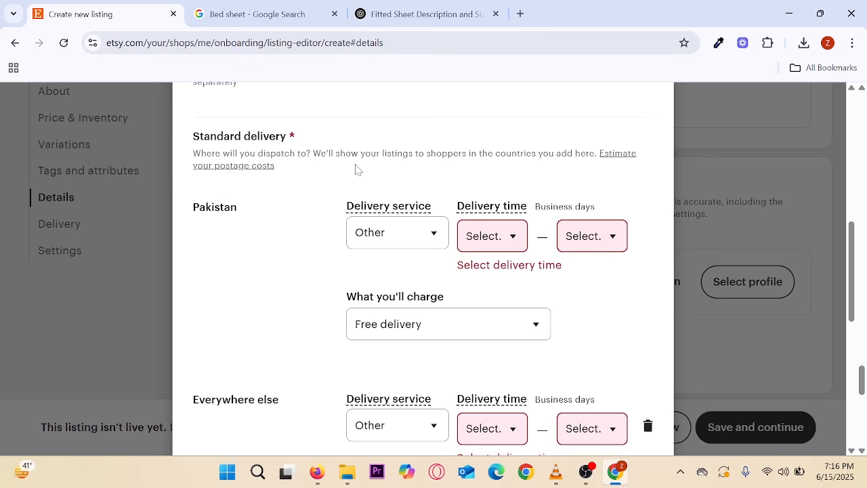
scroll(338, 163, "down", 1)
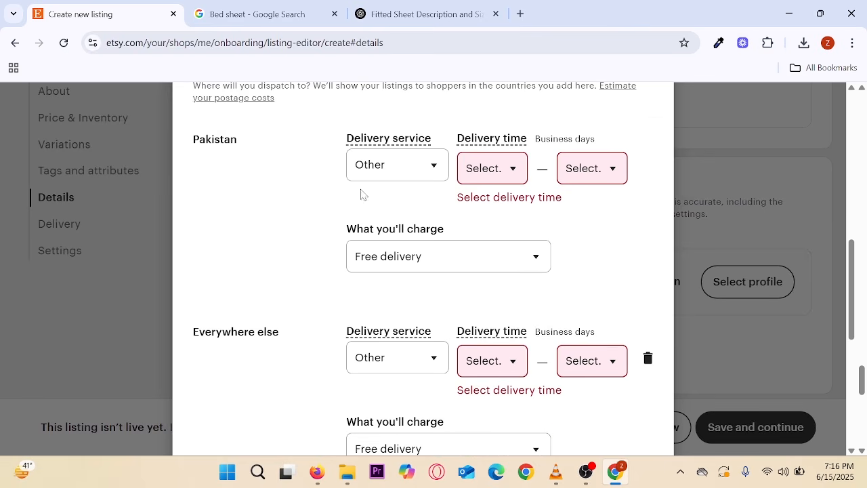
left_click(421, 170)
left_click(421, 170)
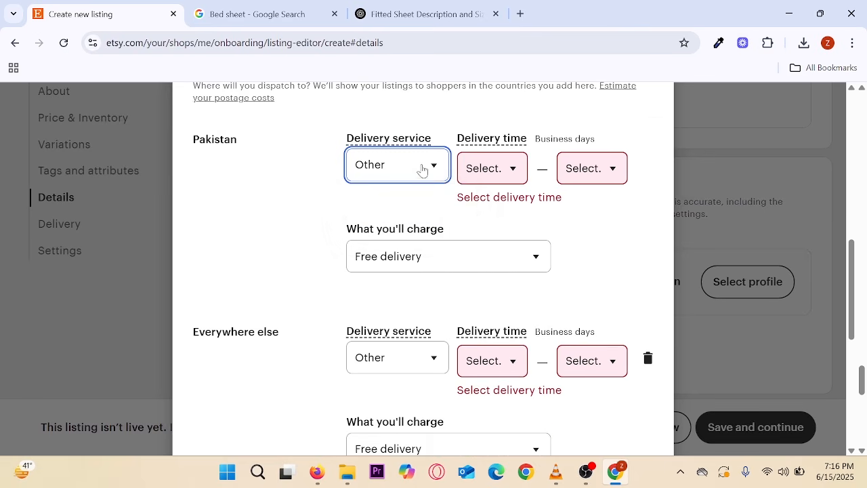
- Set a 2–4 day delivery time with free delivery, and remove the Everywhere else destination
left_click(513, 178)
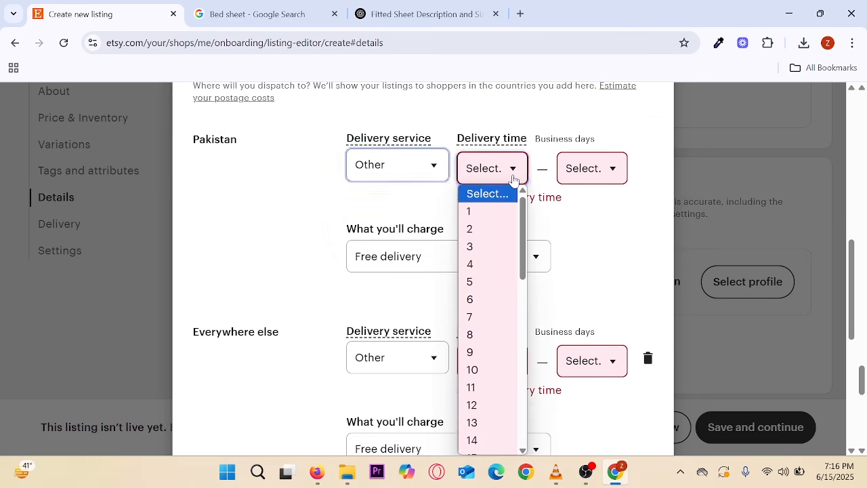
left_click(482, 230)
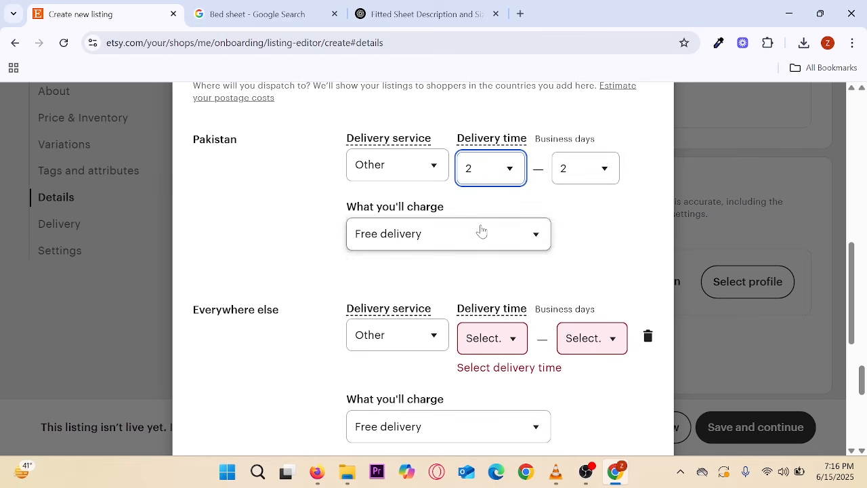
left_click(579, 183)
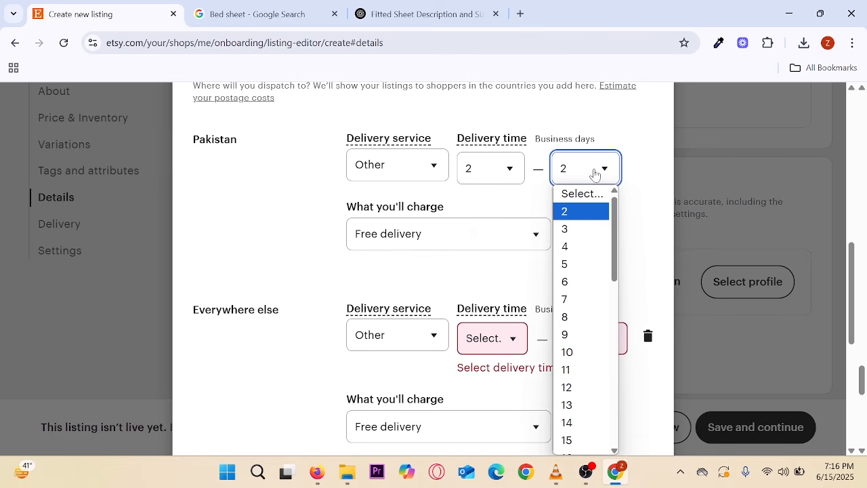
left_click(571, 252)
scroll(596, 243, "down", 1)
left_click(535, 168)
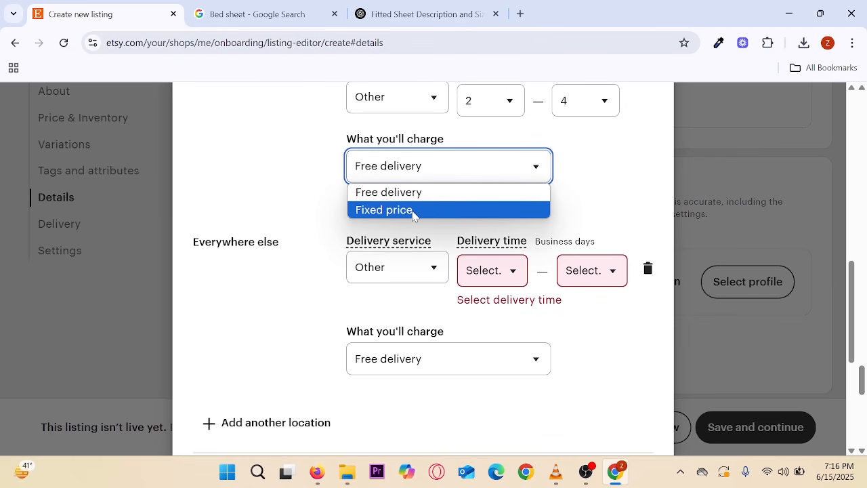
left_click(313, 203)
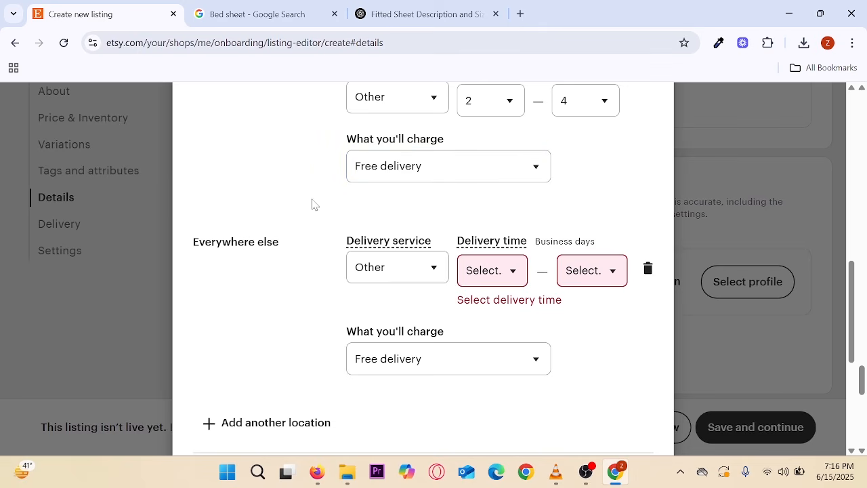
left_click(648, 268)
scroll(503, 246, "up", 2)
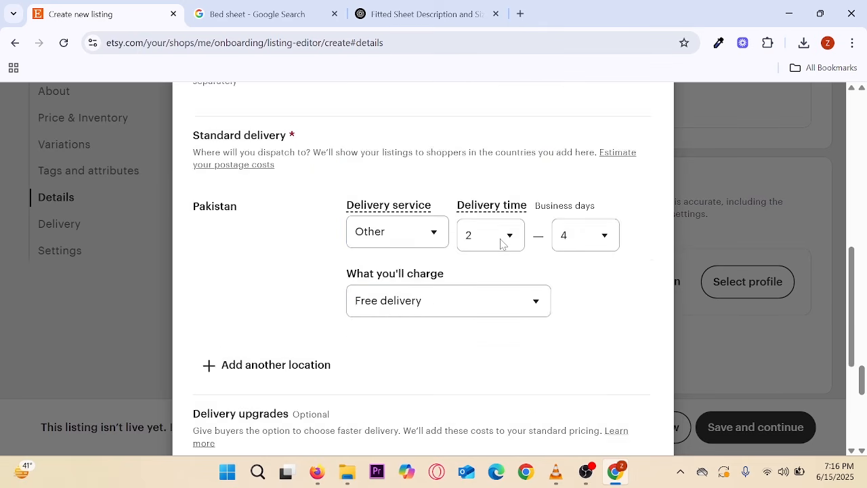
scroll(500, 243, "up", 2)
scroll(490, 244, "down", 4)
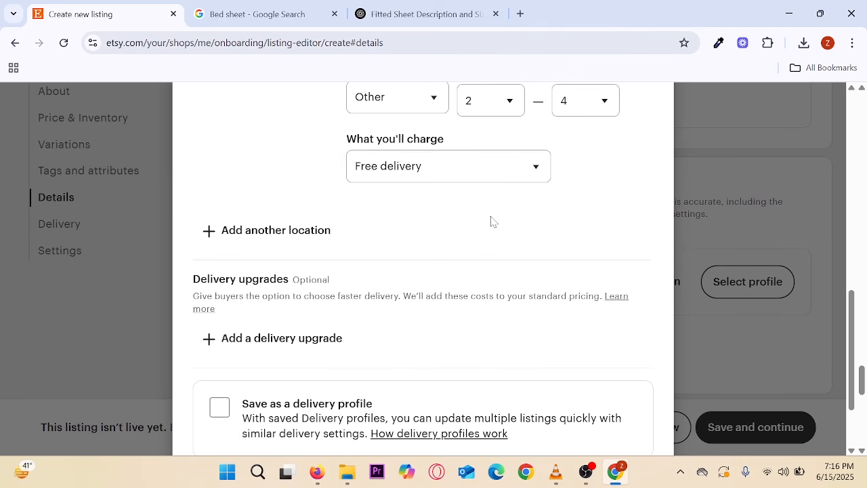
scroll(490, 221, "down", 2)
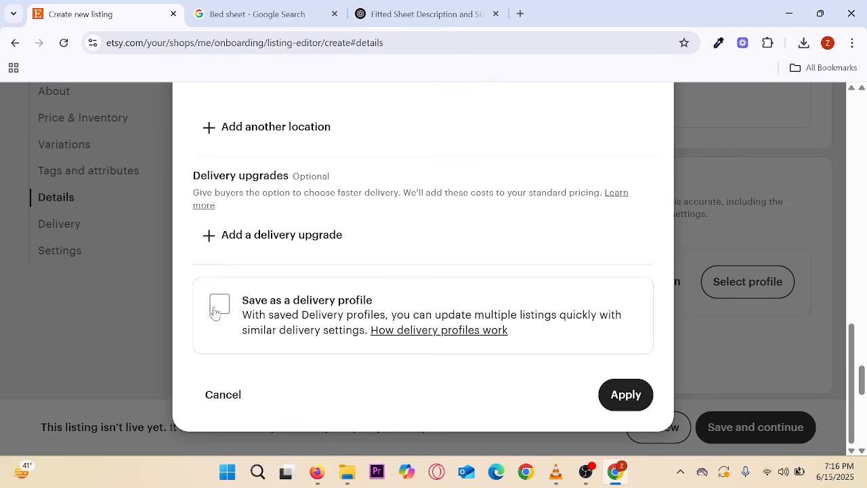
- Save the settings as delivery profile 'Postage Polices F&F' and apply it to the listing
left_click(219, 306)
scroll(505, 230, "down", 1)
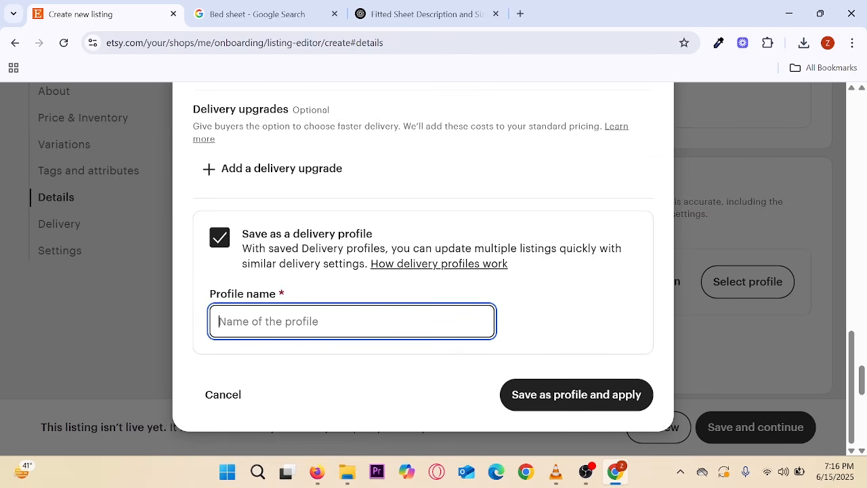
type("Postage")
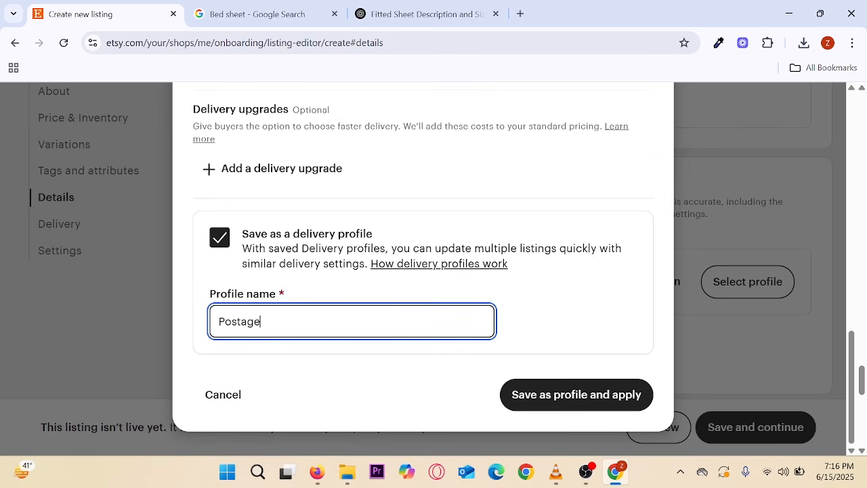
type(" Polices")
type("F&F")
left_click(556, 396)
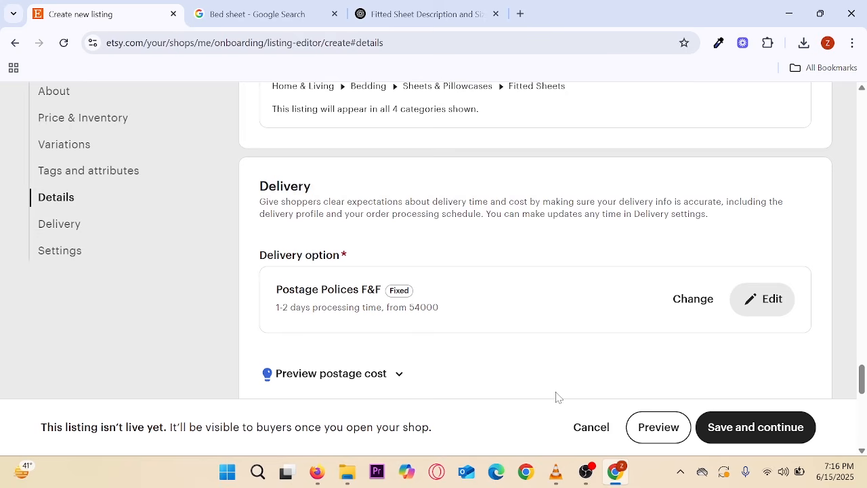
scroll(516, 325, "down", 10)
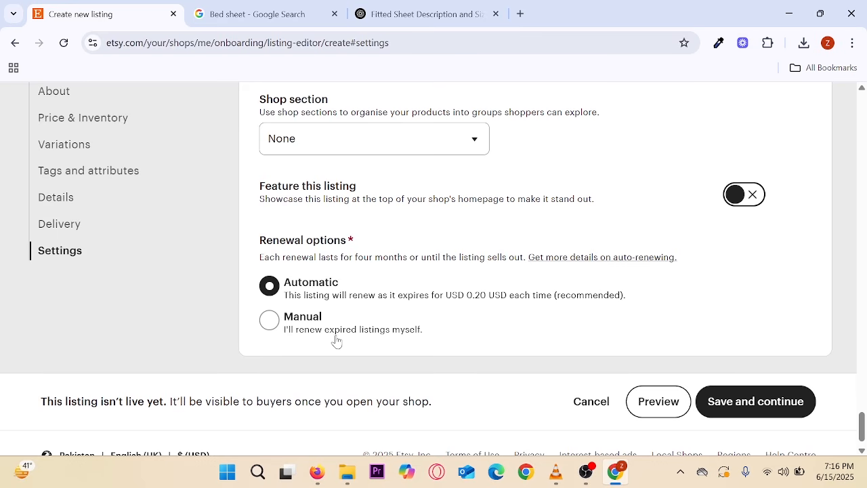
mouse_move(240, 269)
left_mouse_down()
mouse_move(399, 355)
mouse_move(452, 357)
left_mouse_up()
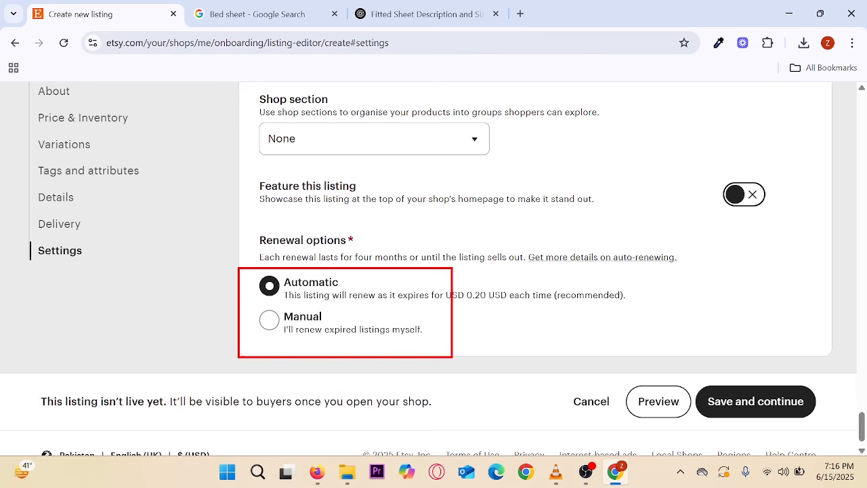
left_click_drag(379, 275, 424, 258)
mouse_move(509, 306)
left_mouse_down()
mouse_move(442, 304)
mouse_move(519, 287)
mouse_move(483, 313)
left_mouse_up()
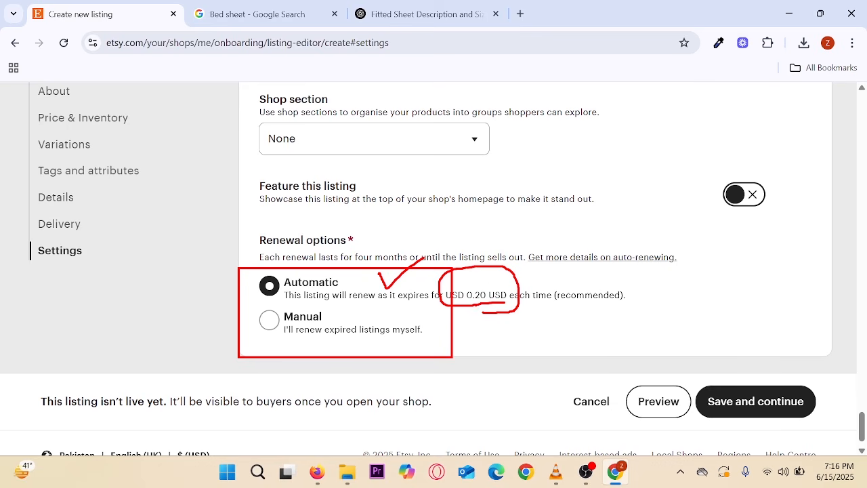
key("Escape")
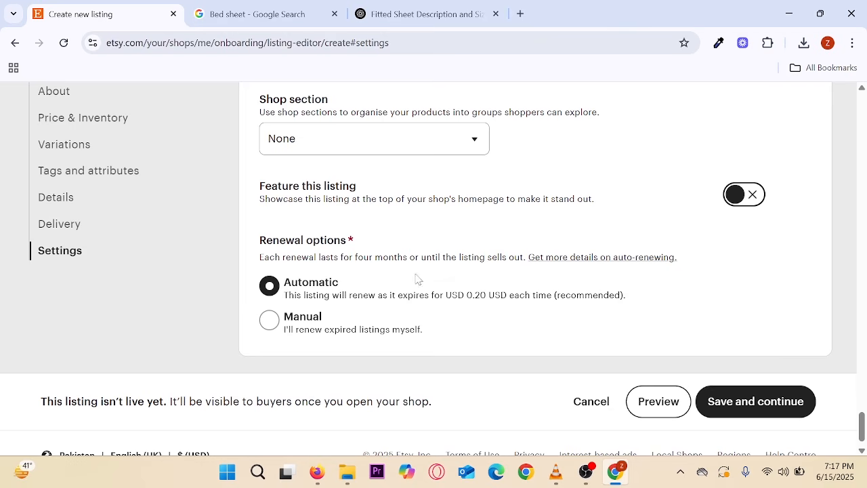
- Apply the 30-day Simple return policy under Returns and exchanges
left_click(746, 411)
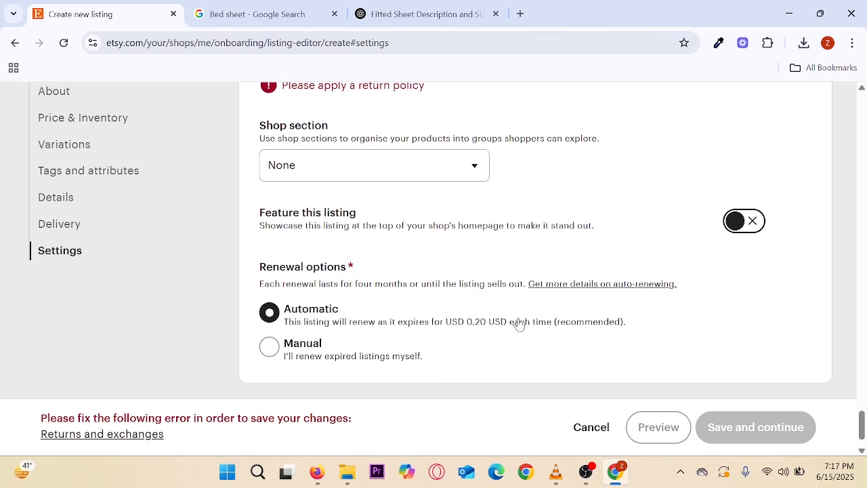
scroll(481, 296, "up", 2)
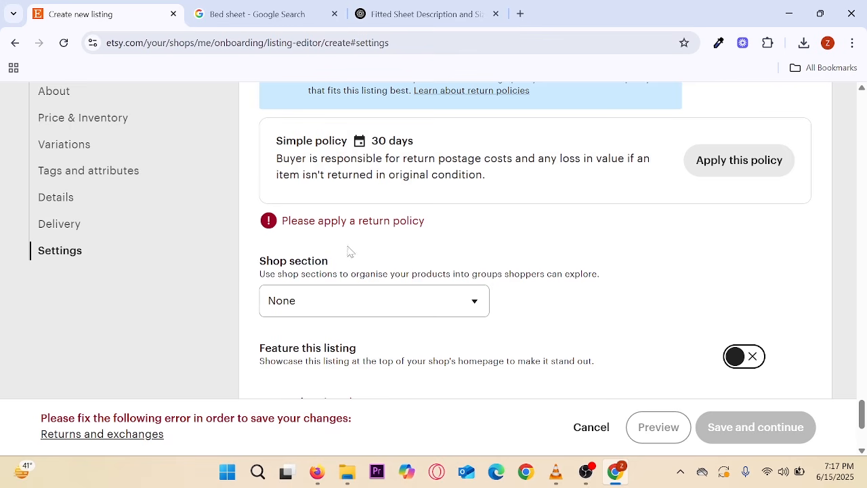
scroll(488, 274, "up", 1)
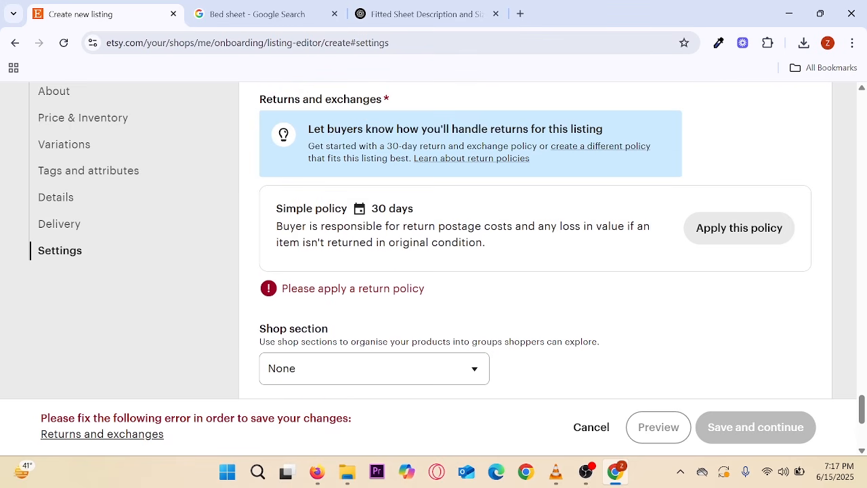
left_click(757, 242)
scroll(633, 269, "down", 1)
scroll(585, 269, "down", 1)
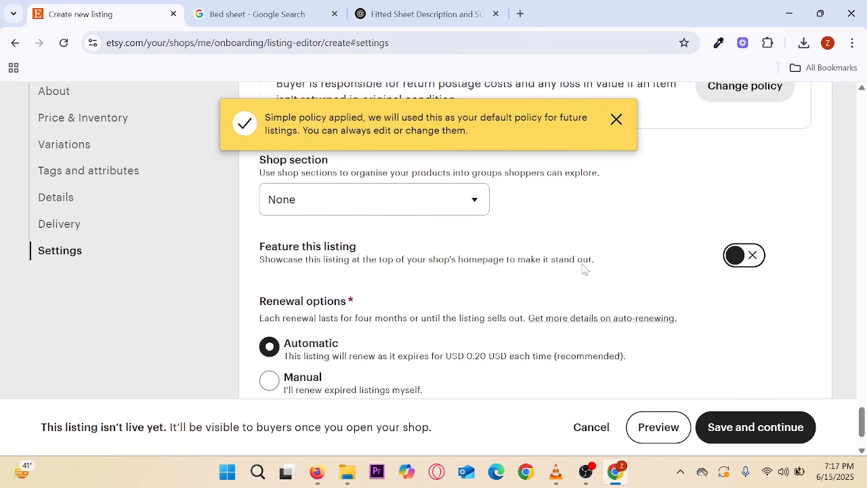
left_click(617, 120)
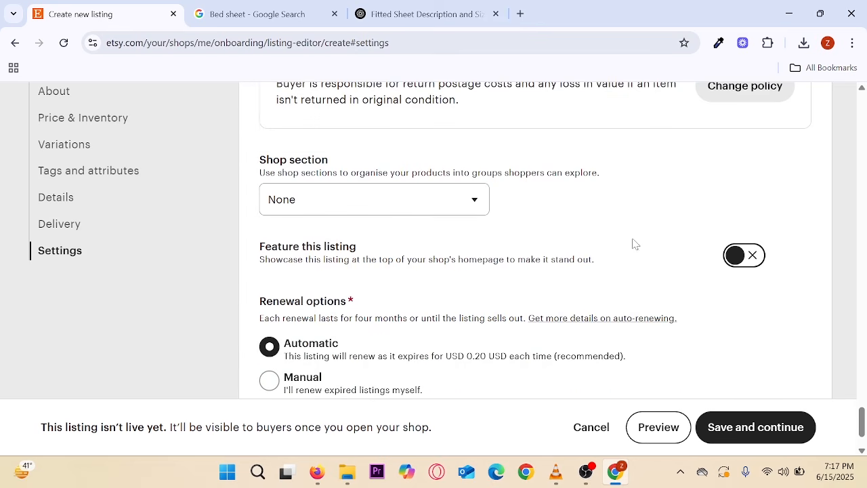
- Keep the Shop section set to None and save the listing
left_click_drag(262, 160, 336, 173)
left_click(532, 208)
left_click(470, 201)
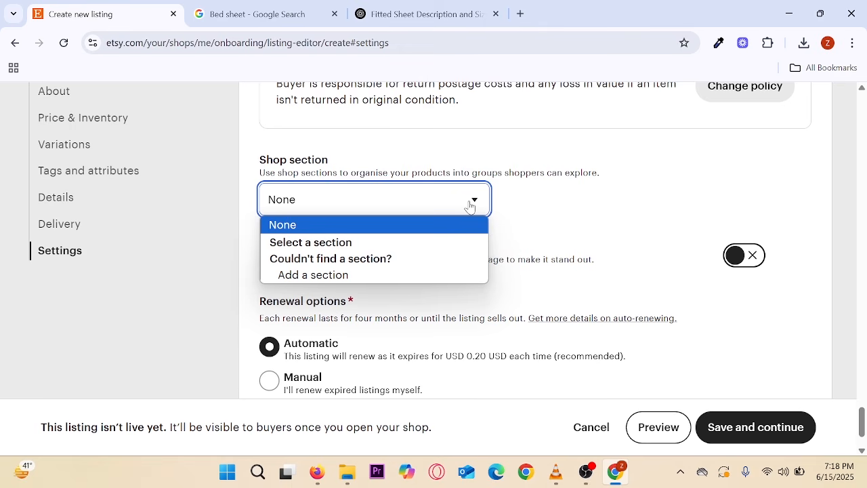
left_click(555, 201)
scroll(553, 199, "down", 2)
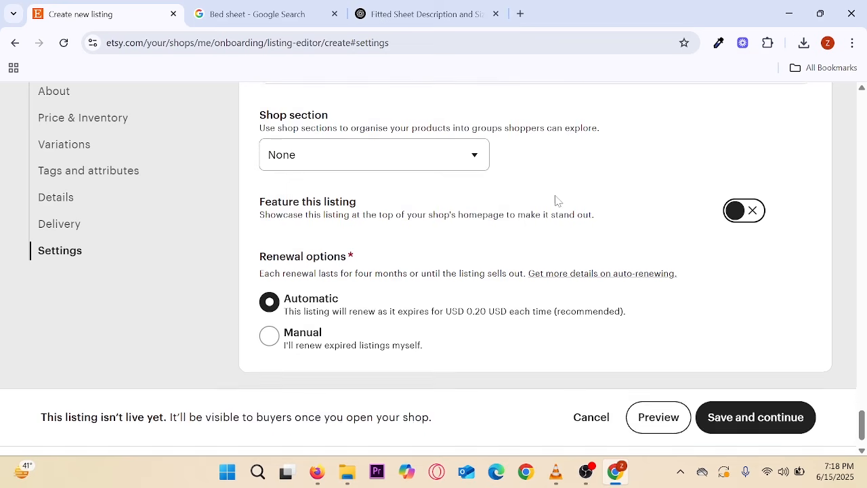
left_click(757, 378)
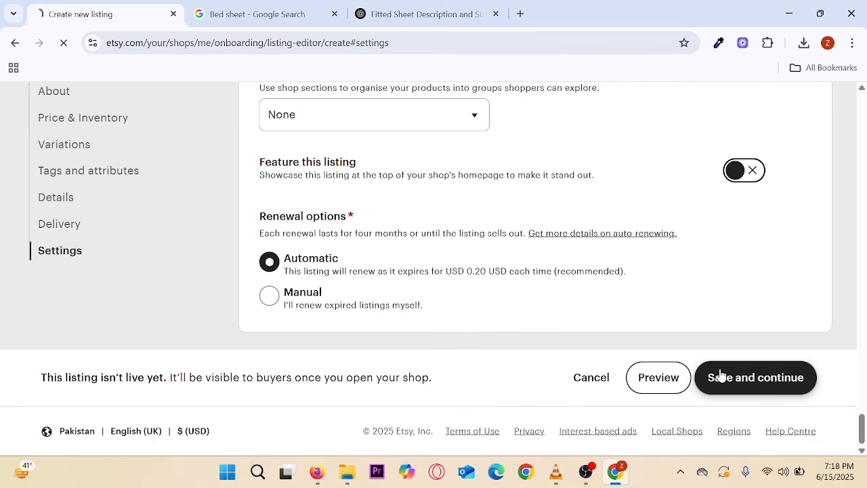
- Review the 'Great job on your first listing!' page with the $19.99 Fitted Bed Sheet card
scroll(471, 242, "down", 3)
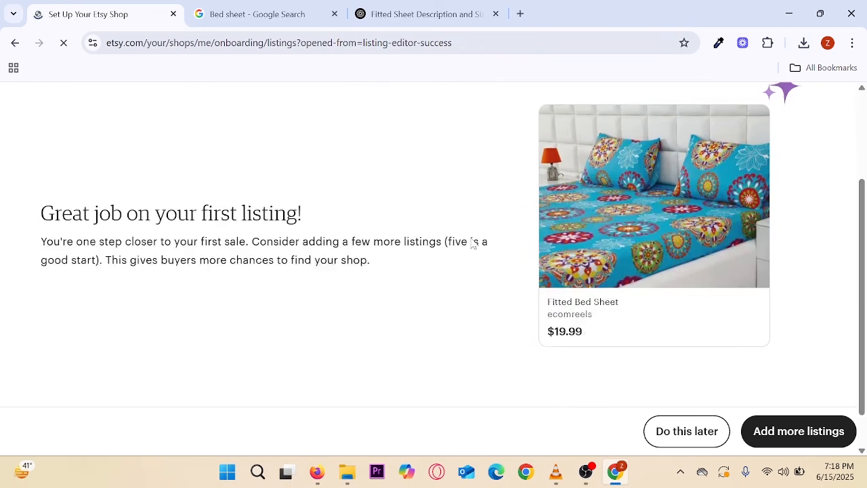
left_click_drag(54, 169, 392, 219)
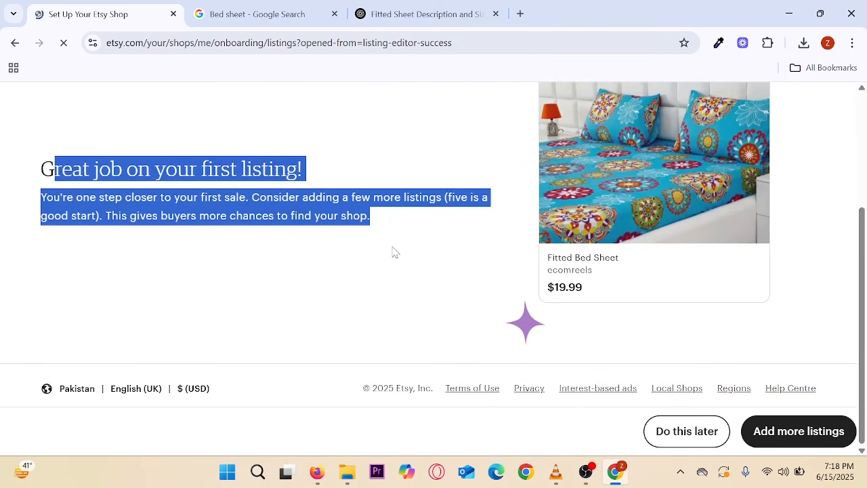
scroll(395, 253, "up", 3)
scroll(395, 253, "down", 2)
scroll(395, 253, "down", 1)
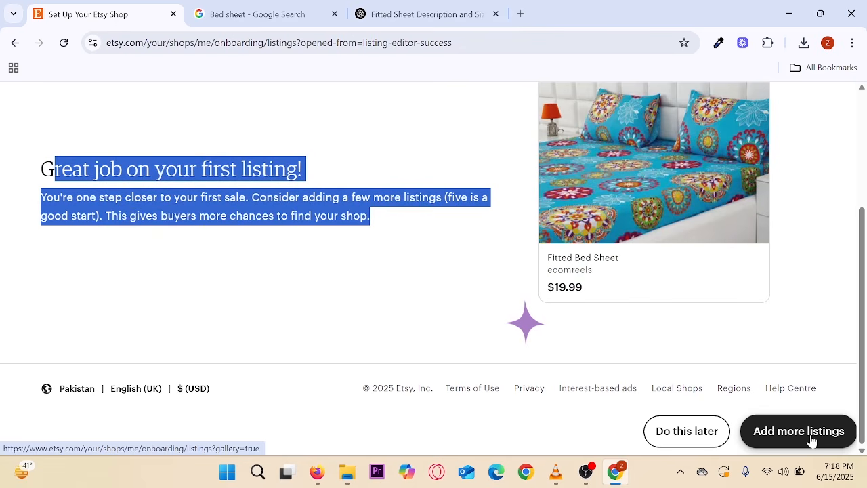
- Skip adding more listings for now
left_click(681, 434)
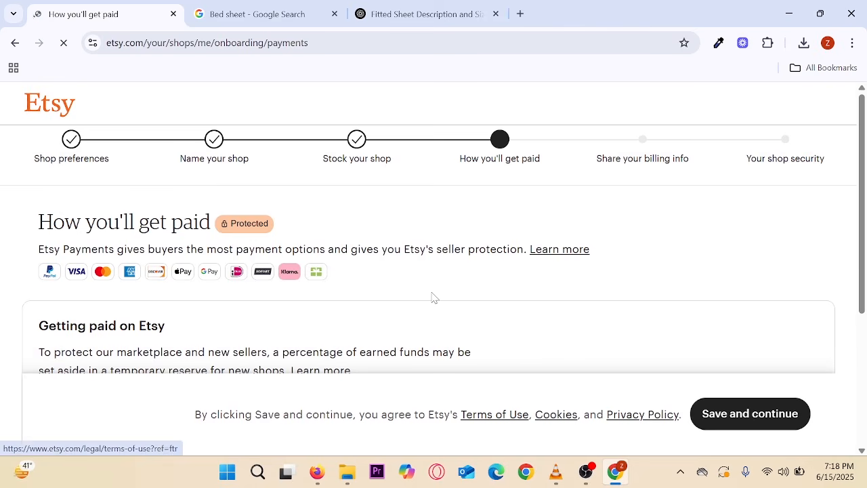
scroll(432, 299, "down", 2)
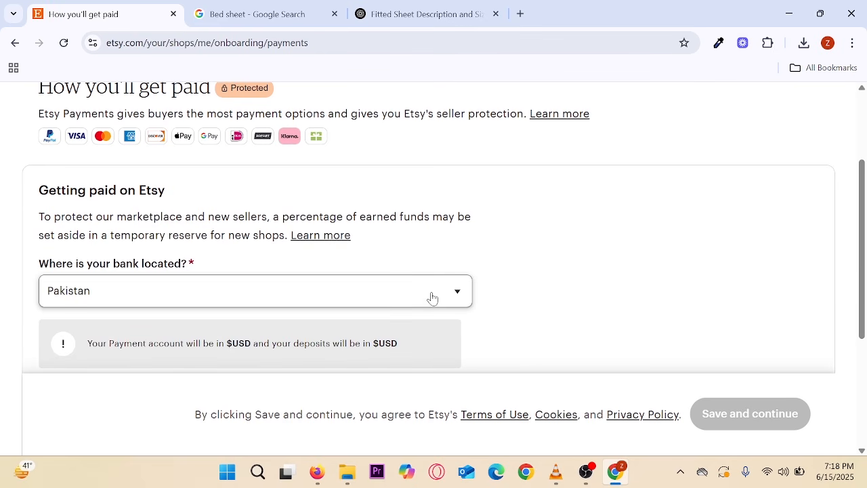
scroll(432, 298, "up", 2)
key("ctrl+2")
left_click_drag(443, 113, 568, 196)
key("Escape")
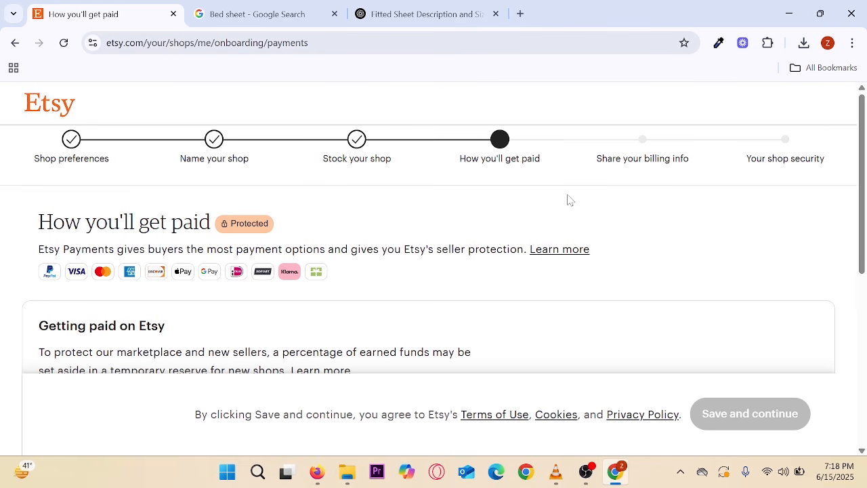
scroll(375, 197, "down", 4)
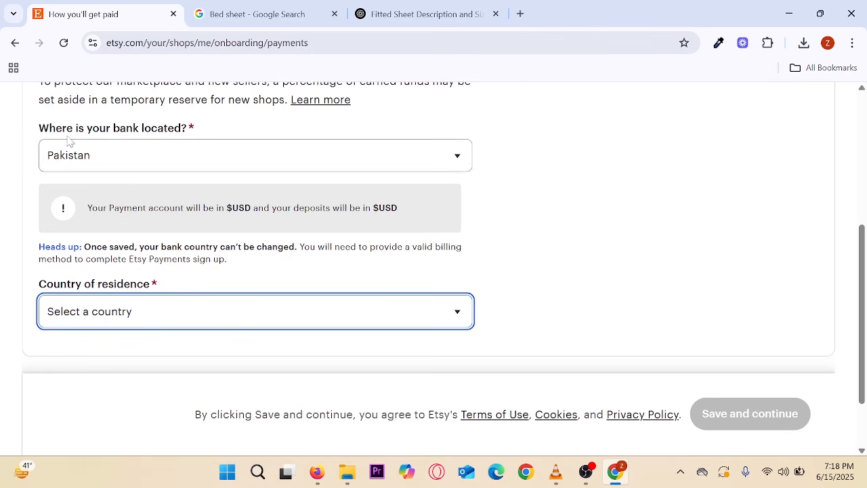
- Keep Pakistan as the bank location
left_click_drag(50, 128, 175, 129)
left_click(264, 139)
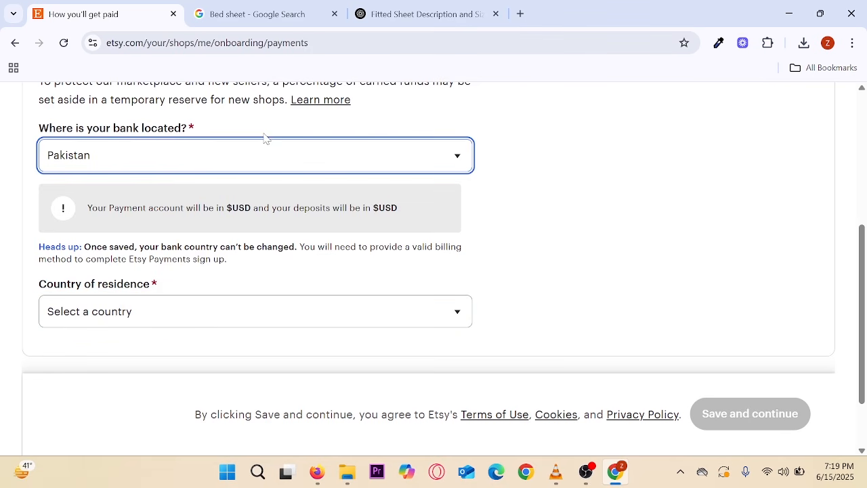
left_click(170, 156)
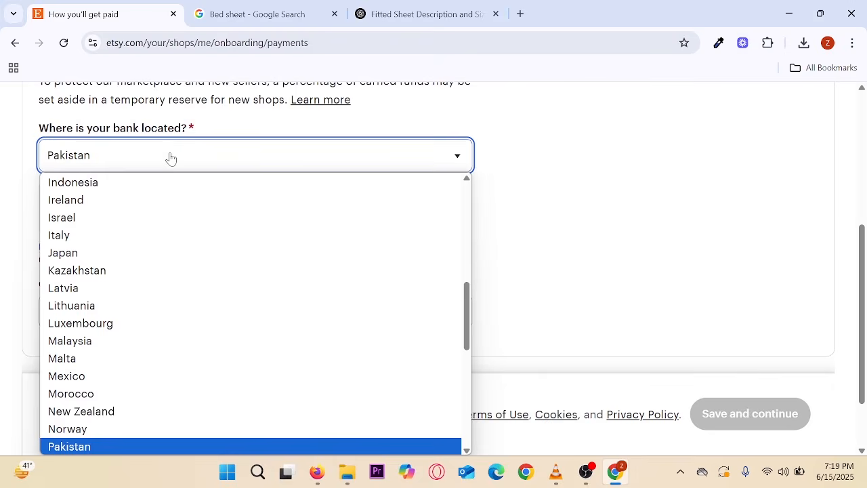
left_click(171, 156)
left_click(582, 161)
- Set the country of residence to Pakistan and scroll to 'Connect your Payoneer account'
scroll(583, 161, "down", 1)
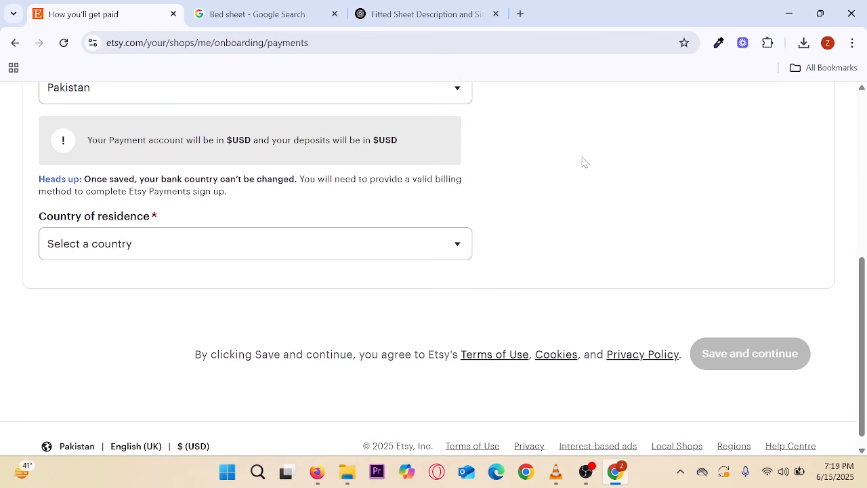
scroll(378, 246, "down", 1)
left_click(117, 233)
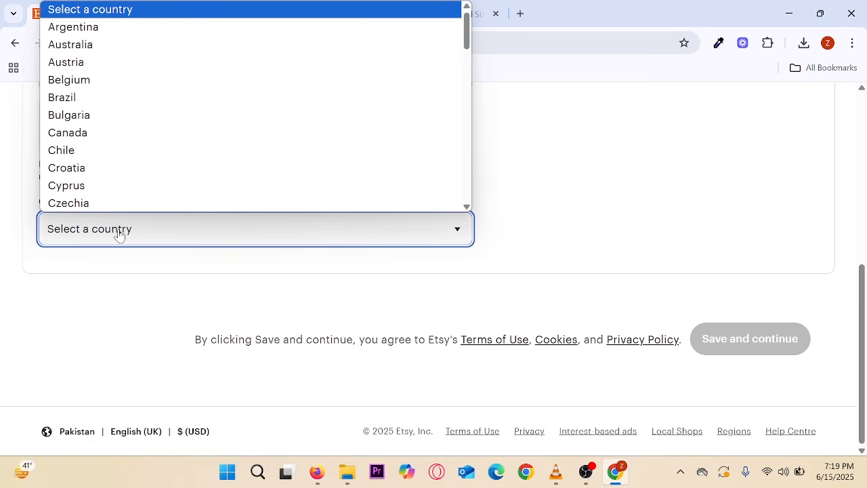
key("p")
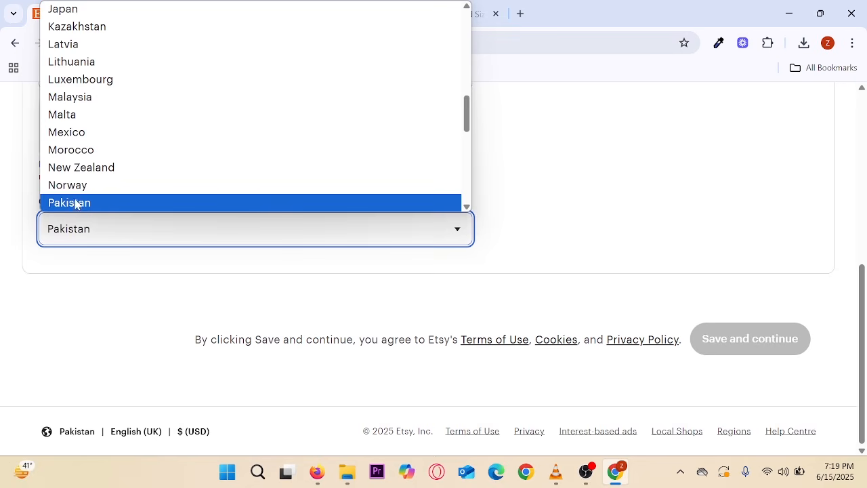
left_click(76, 203)
scroll(406, 227, "down", 2)
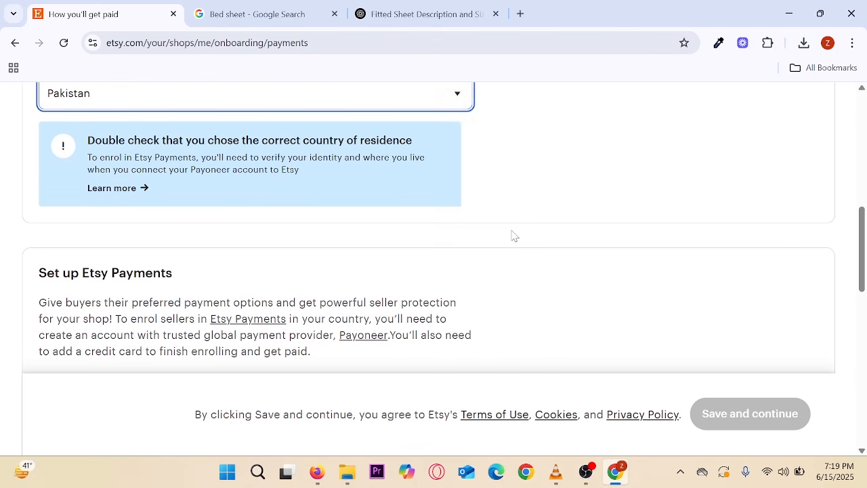
scroll(519, 236, "down", 2)
scroll(521, 235, "down", 7)
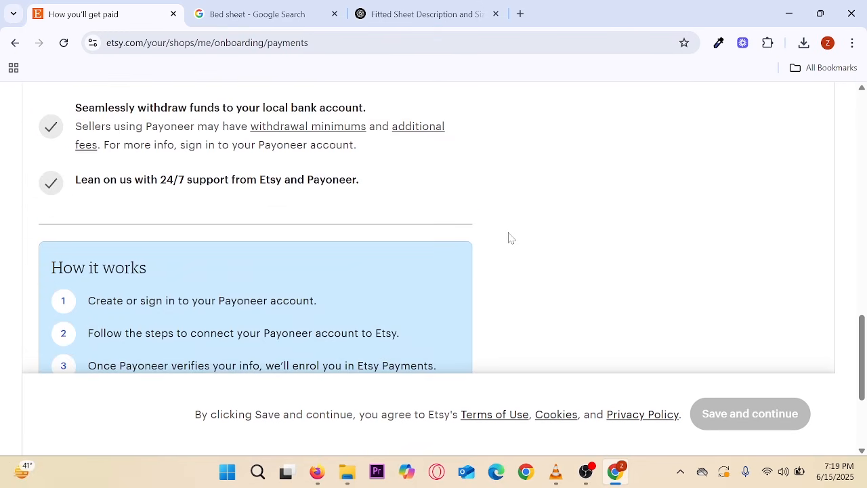
scroll(515, 238, "down", 1)
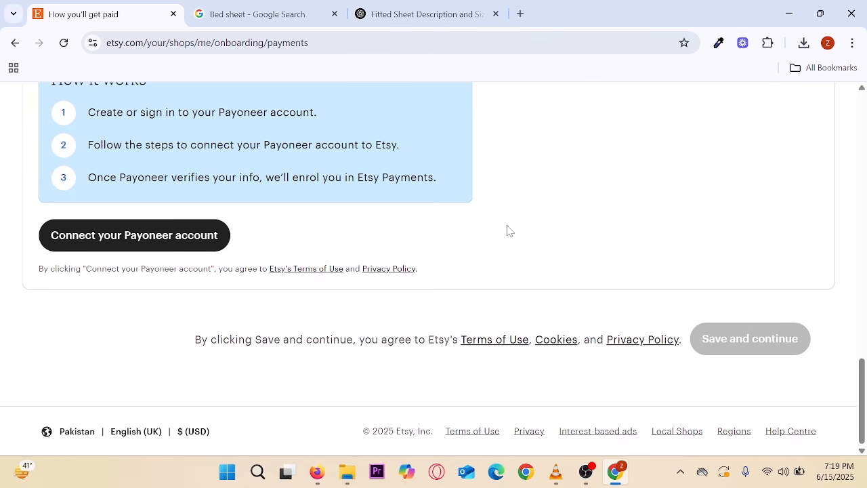
mouse_move(28, 205)
left_mouse_down()
mouse_move(252, 264)
mouse_move(338, 215)
left_mouse_up()
key("Escape")
- Start the Payoneer connection, choose to sign in with an existing account, and minimize that window
left_click(109, 245)
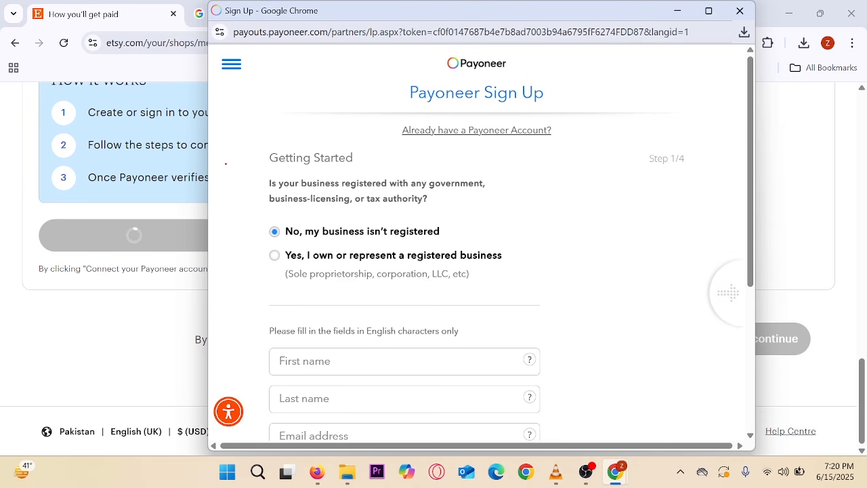
left_click_drag(249, 128, 586, 397)
left_click_drag(530, 305, 596, 294)
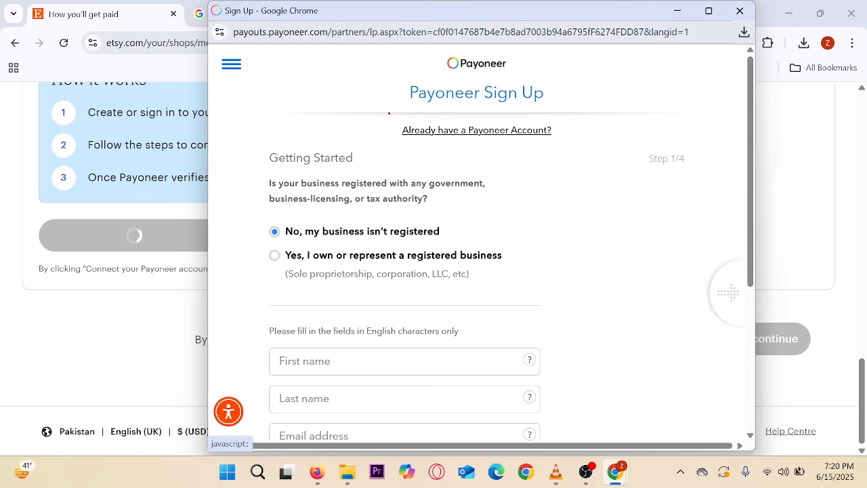
left_click_drag(389, 112, 565, 147)
left_click(475, 131)
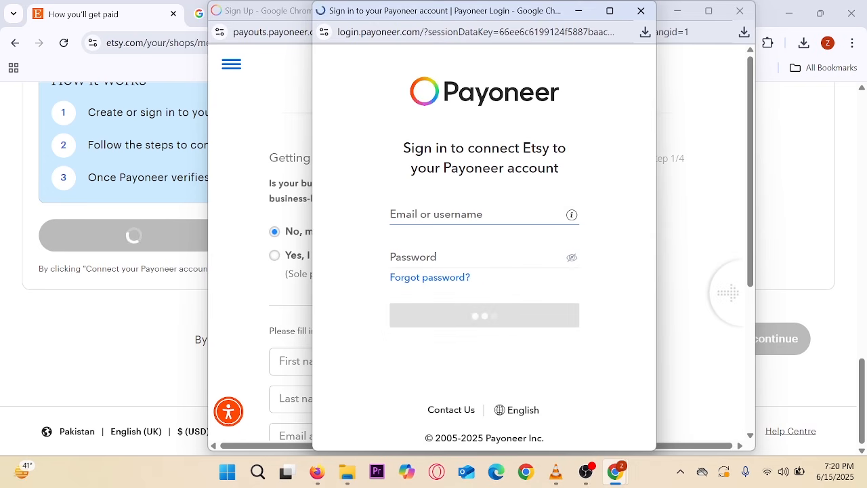
left_click(579, 12)
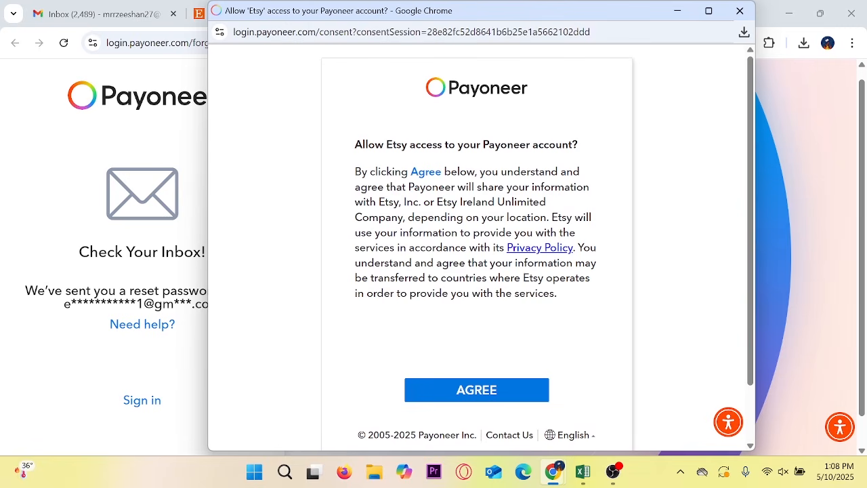
- Agree to Etsy's Payoneer access, acknowledge the successful connection, and save the payment settings
left_click(472, 391)
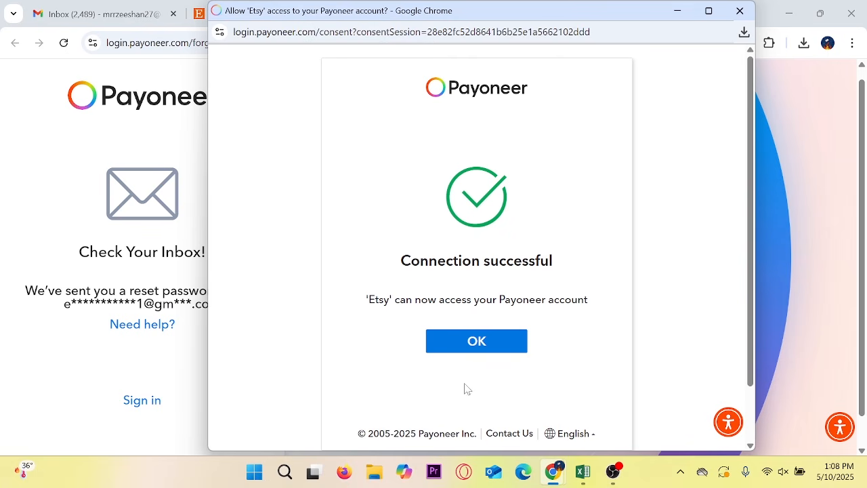
left_click(468, 342)
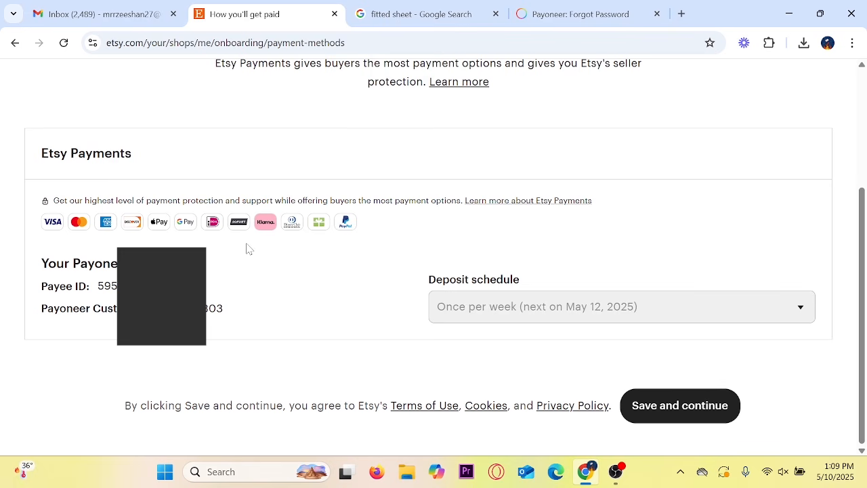
left_click_drag(35, 246, 240, 349)
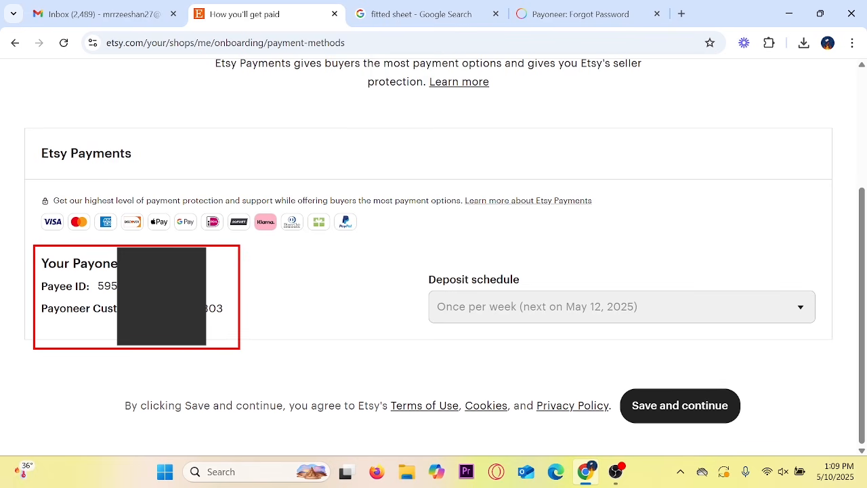
mouse_move(244, 250)
left_mouse_down()
mouse_move(206, 274)
mouse_move(213, 292)
mouse_move(110, 288)
mouse_move(88, 276)
left_mouse_up()
key("Escape")
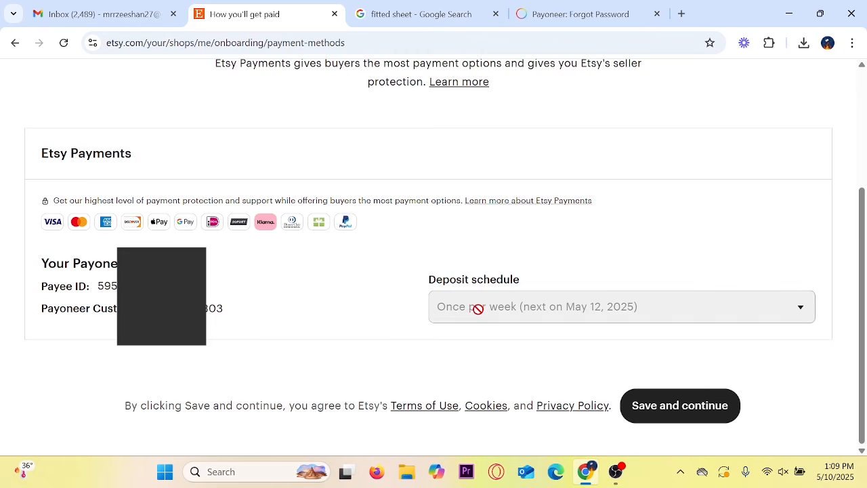
left_click(670, 412)
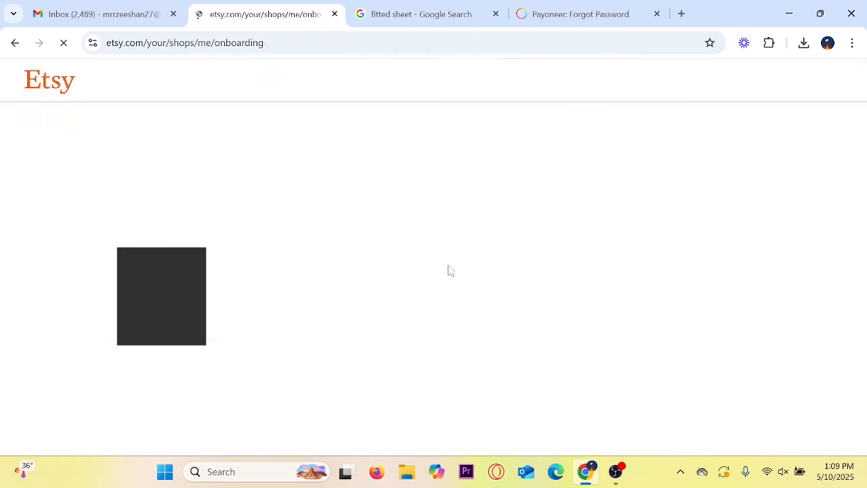
- Outline the card number, expiry, CCV and name fields on the billing info form
scroll(421, 266, "down", 2)
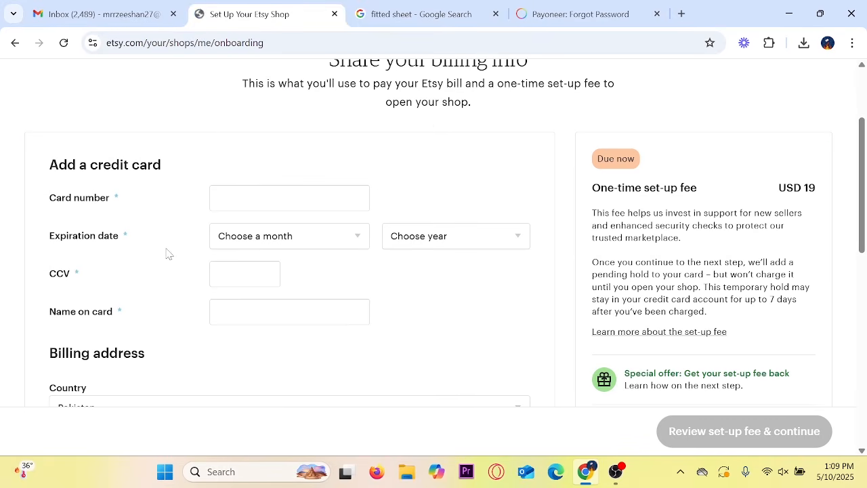
mouse_move(193, 170)
left_mouse_down()
mouse_move(508, 332)
mouse_move(541, 358)
left_mouse_up()
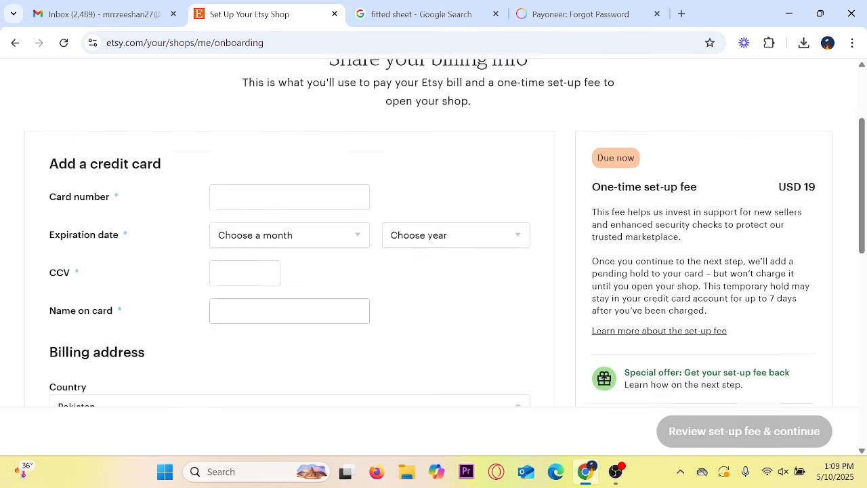
scroll(354, 324, "down", 4)
scroll(354, 323, "down", 5)
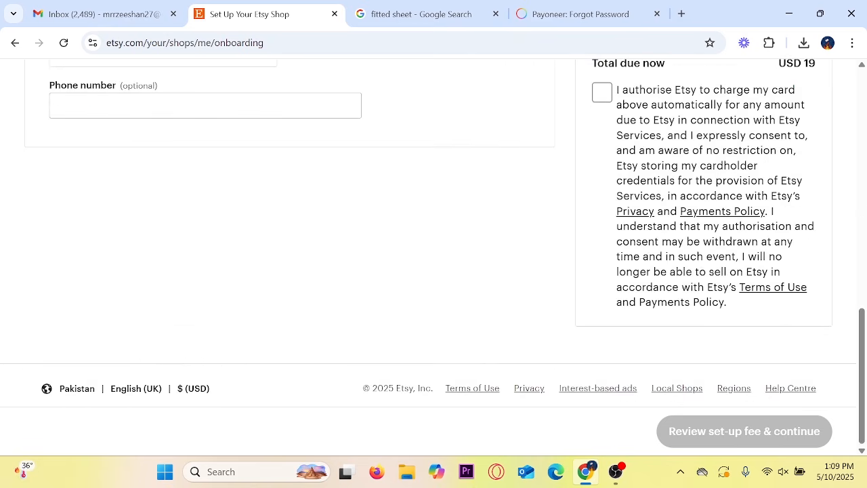
scroll(348, 301, "up", 15)
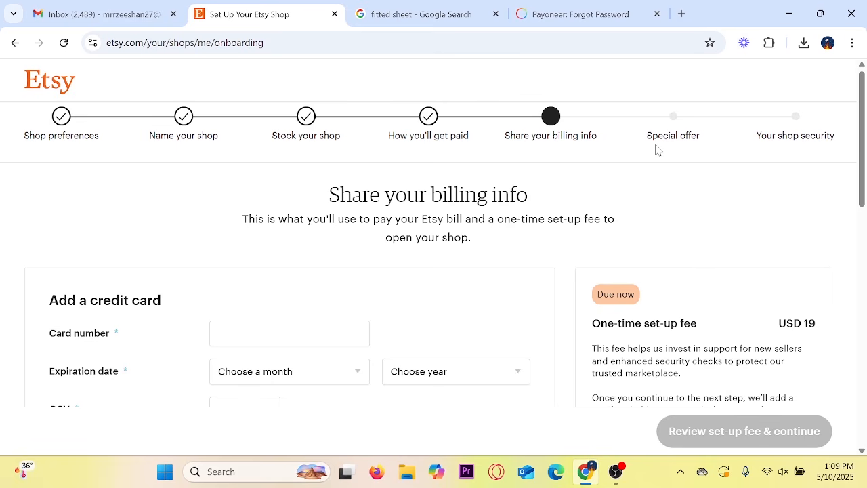
scroll(503, 213, "down", 7)
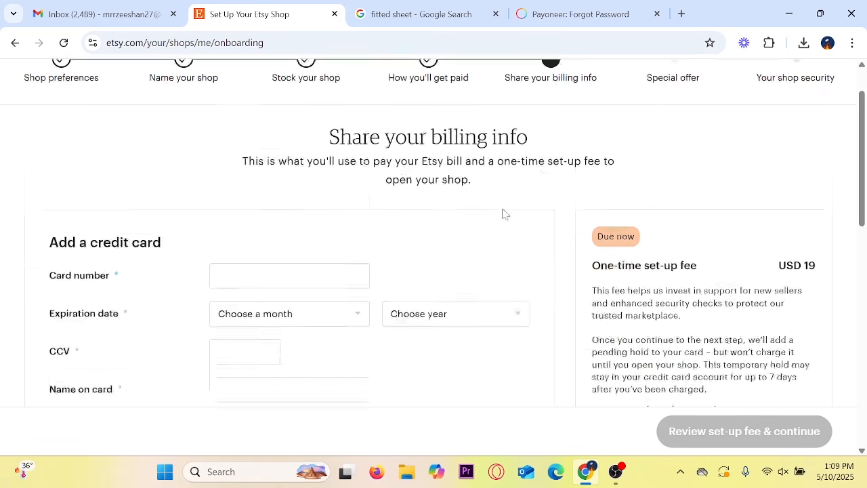
scroll(167, 253, "up", 5)
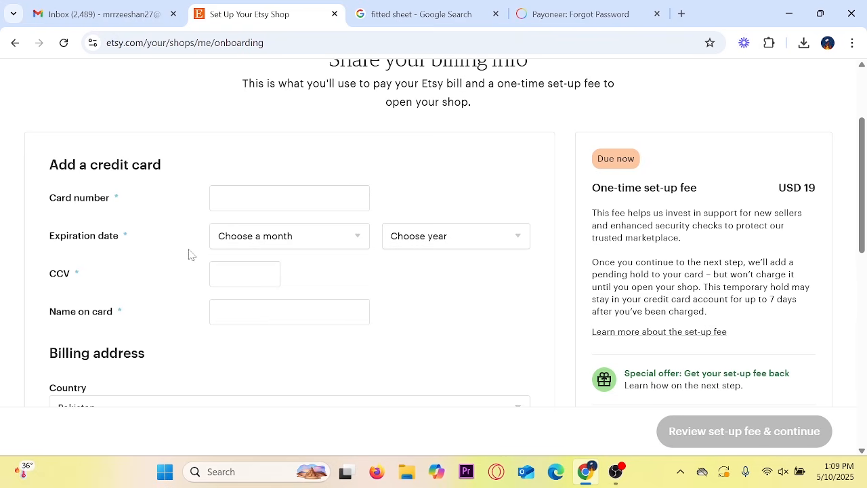
mouse_move(194, 168)
left_mouse_down()
mouse_move(509, 331)
mouse_move(540, 358)
left_mouse_up()
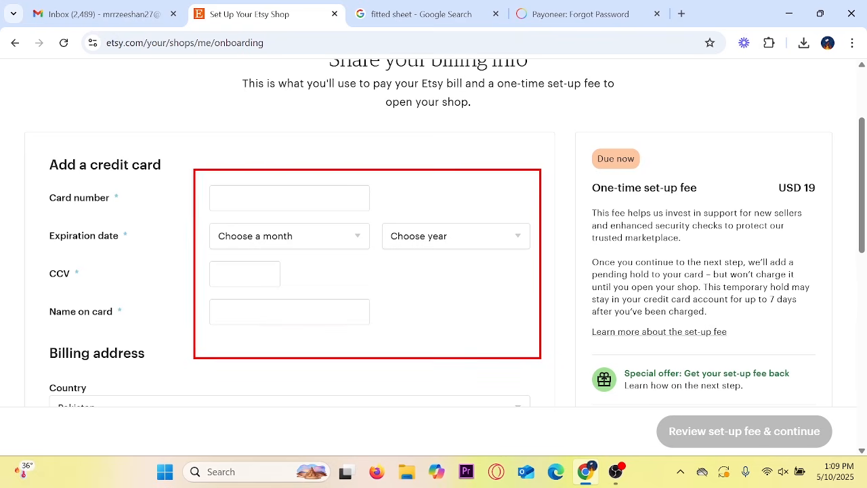
scroll(353, 323, "down", 4)
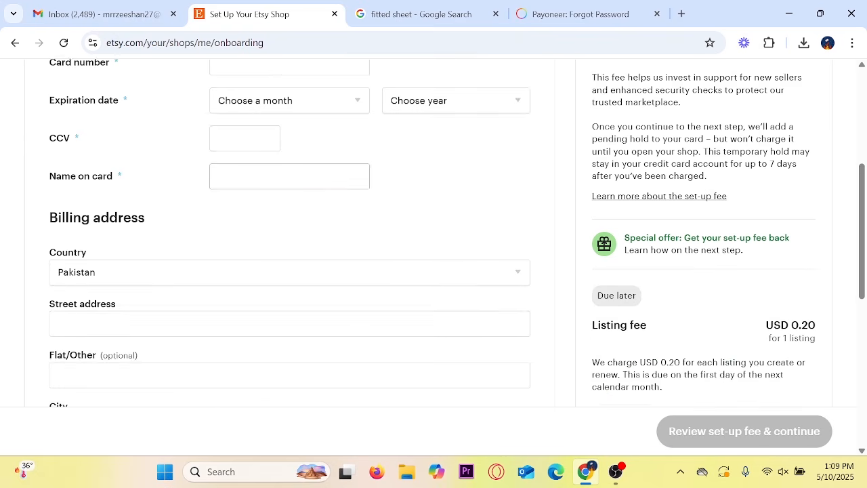
scroll(354, 323, "down", 5)
scroll(345, 298, "up", 10)
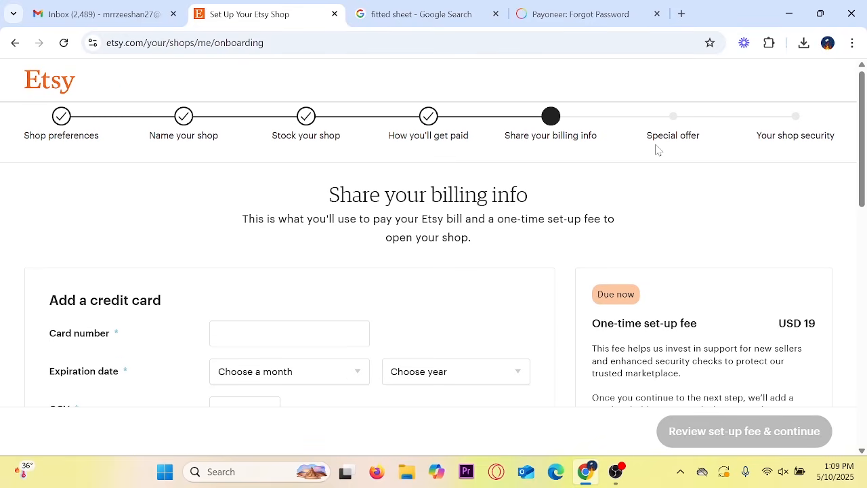
scroll(504, 212, "down", 5)
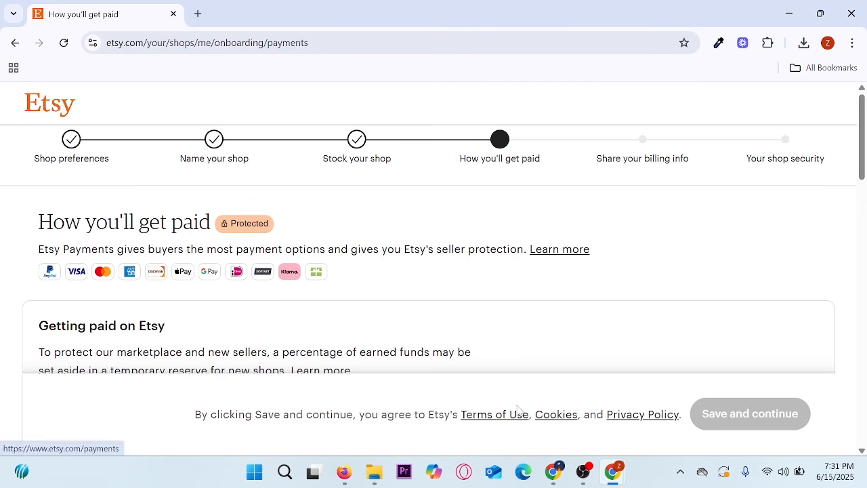
- Outline the Etsy £24.99 sale email subject in Gmail, then mark the Ecomreels channel header
left_click(550, 482)
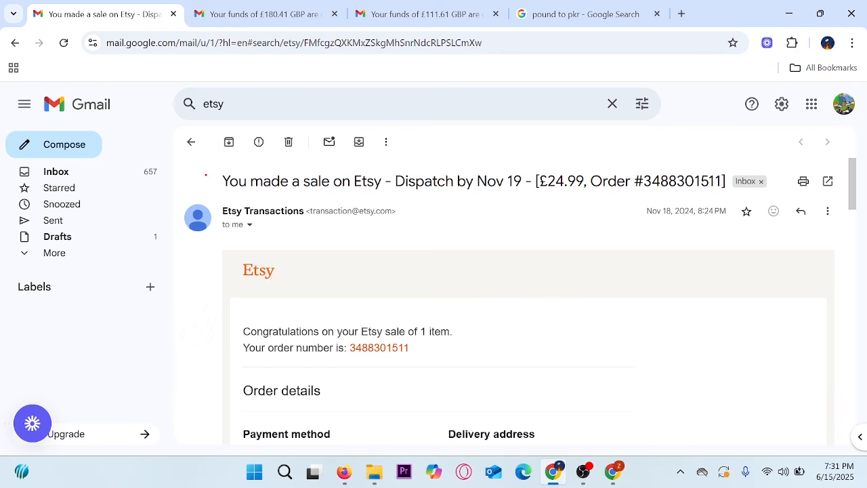
left_click_drag(204, 167, 773, 203)
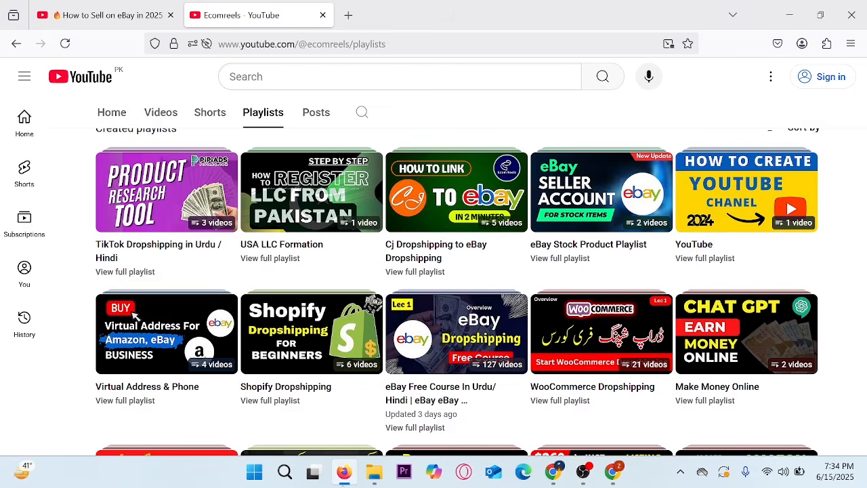
scroll(359, 393, "up", 4)
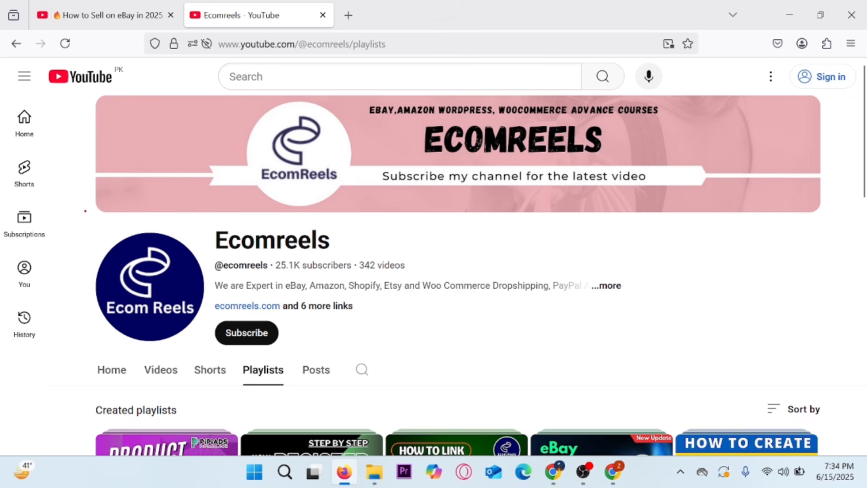
mouse_move(84, 211)
left_mouse_down()
mouse_move(228, 293)
mouse_move(465, 399)
left_mouse_up()
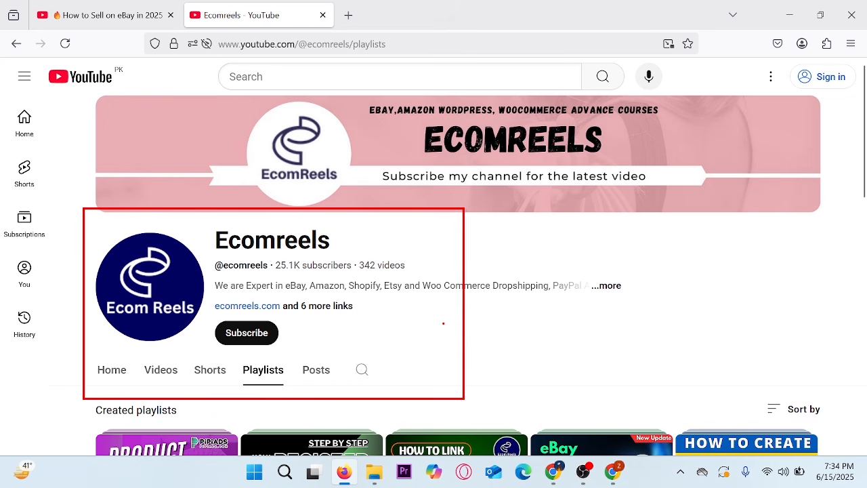
left_click_drag(443, 323, 542, 280)
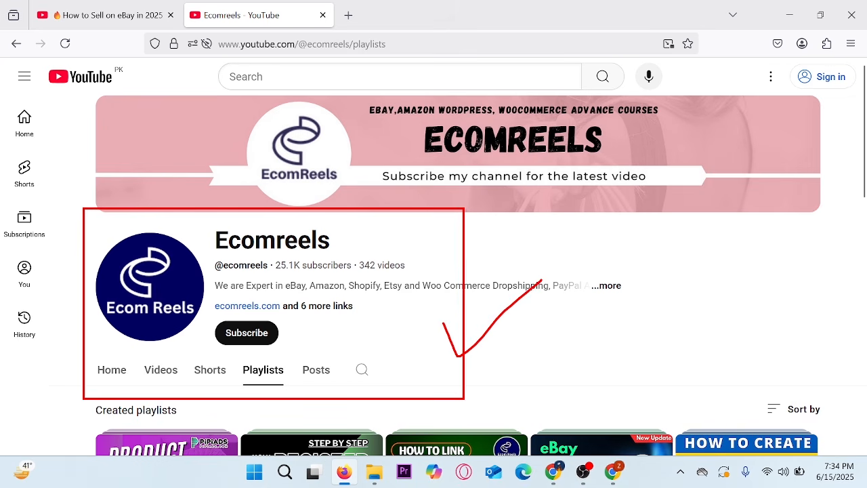